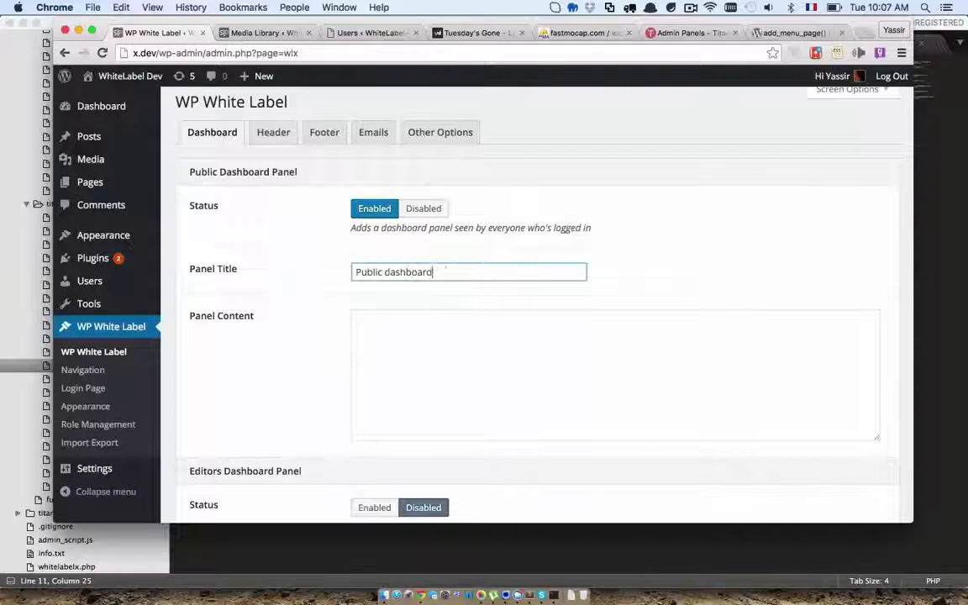
# Step: Complete the public dashboard panel's title so it reads "Public dashboard panel"
pyautogui.press('Tab')
pyautogui.hotkey('shift', 'Tab')
pyautogui.press('Right')
pyautogui.press('BackSpace')
pyautogui.write('l')
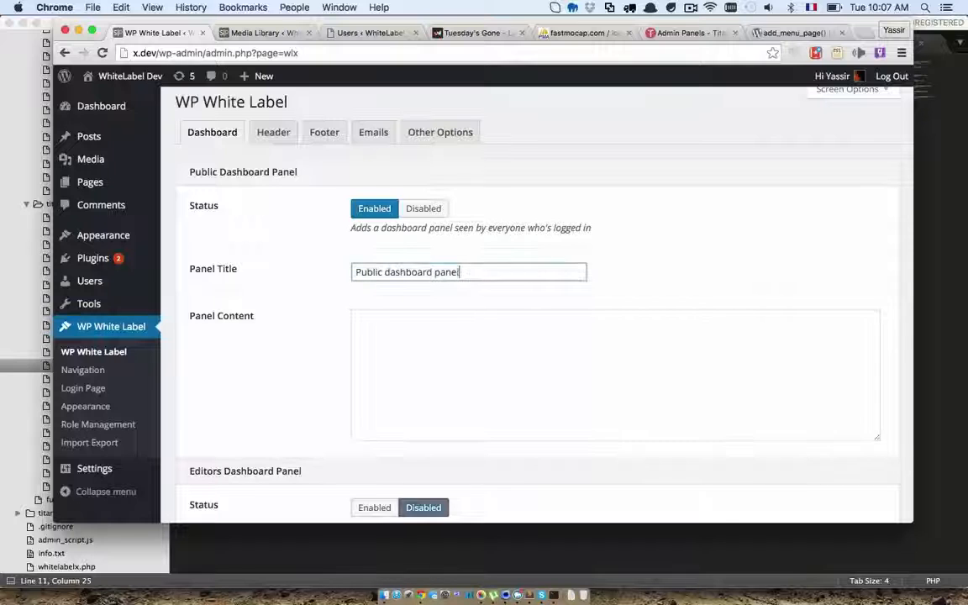
# Step: Enter "Seen by every user!" as the public dashboard panel's content and save the settings
pyautogui.press('Tab')
pyautogui.write('Seen by')
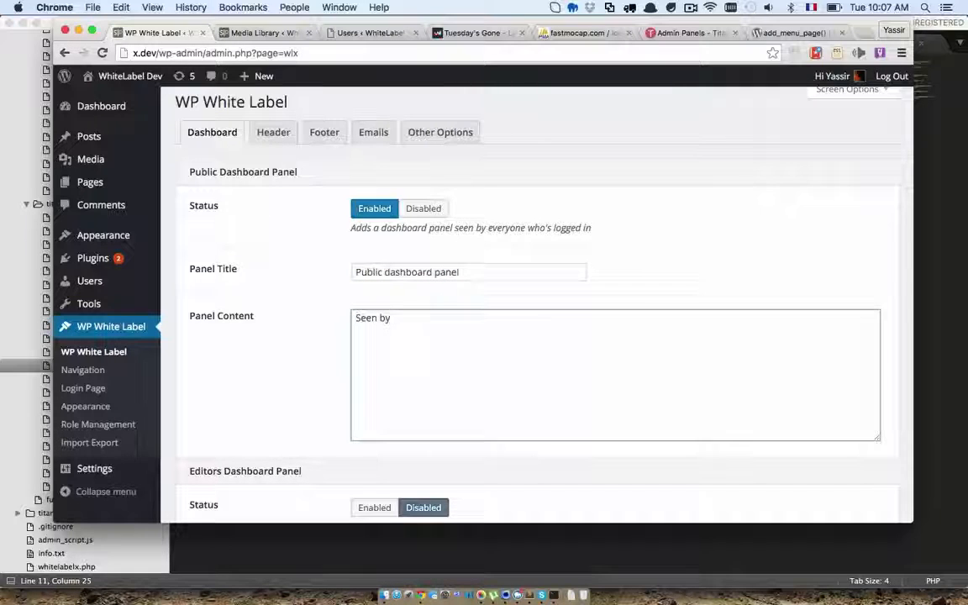
pyautogui.write(' every user')
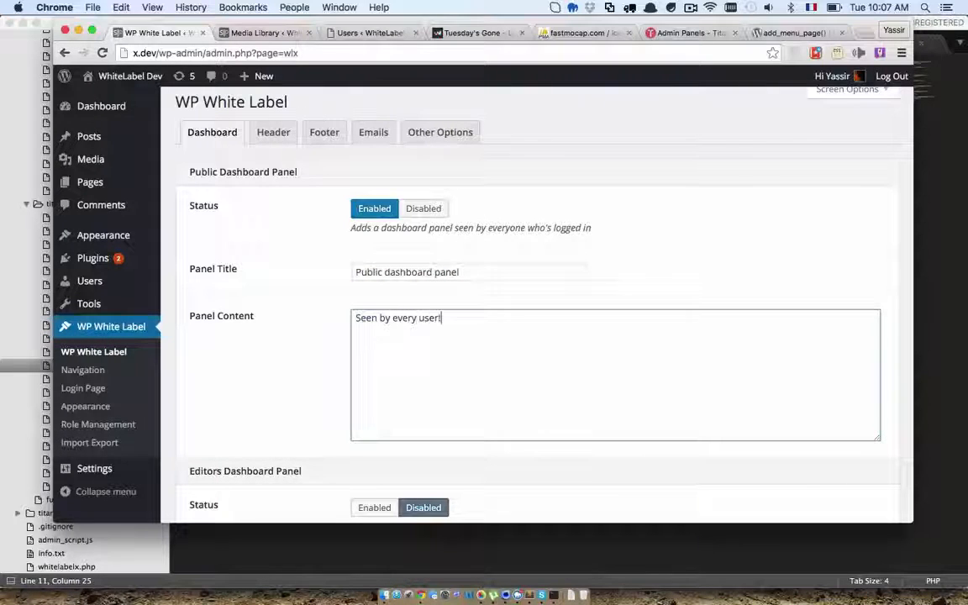
pyautogui.write('!')
pyautogui.scroll(-5, 538, 302)
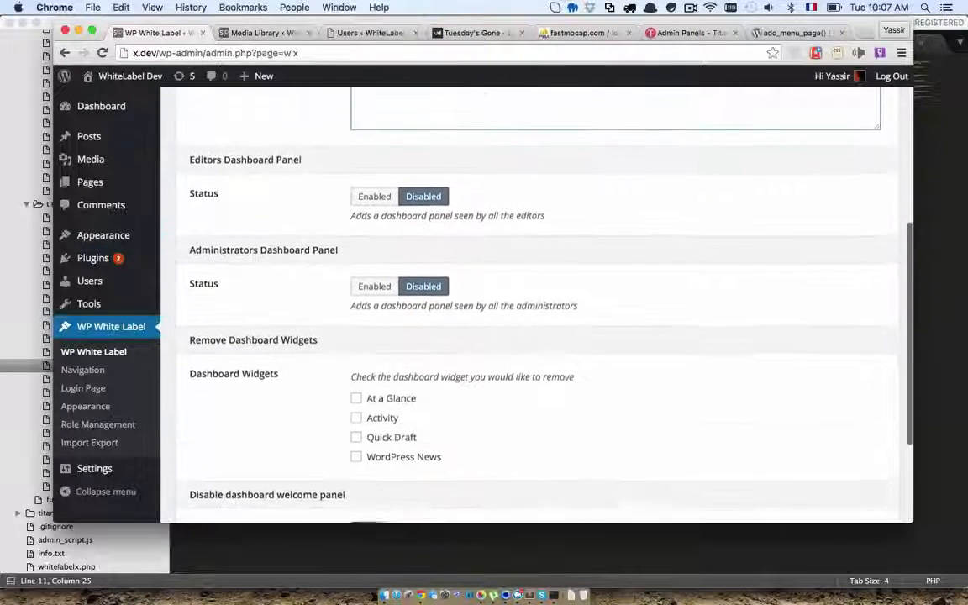
pyautogui.scroll(-3, 423, 309)
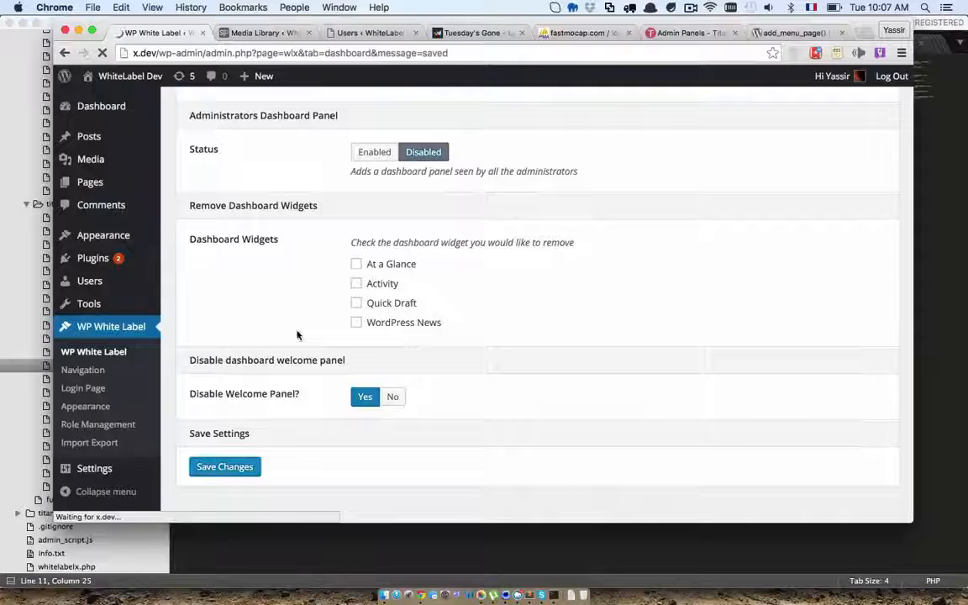
# Step: Check the public dashboard panel on the administrator's dashboard and on the reloaded subscriber dashboard in the other browser window
pyautogui.click(124, 117)
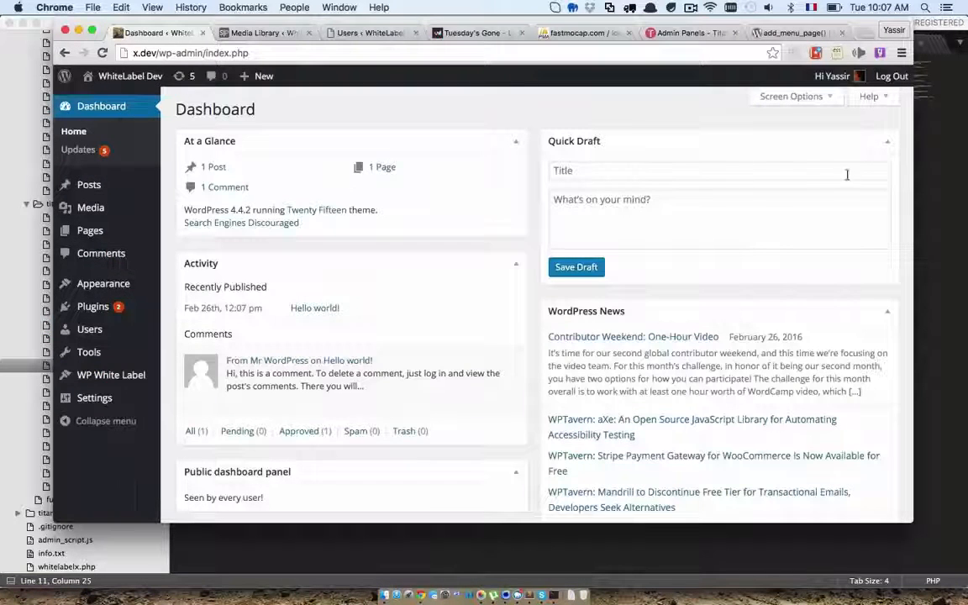
pyautogui.moveTo(917, 176); pyautogui.dragTo(849, 177)
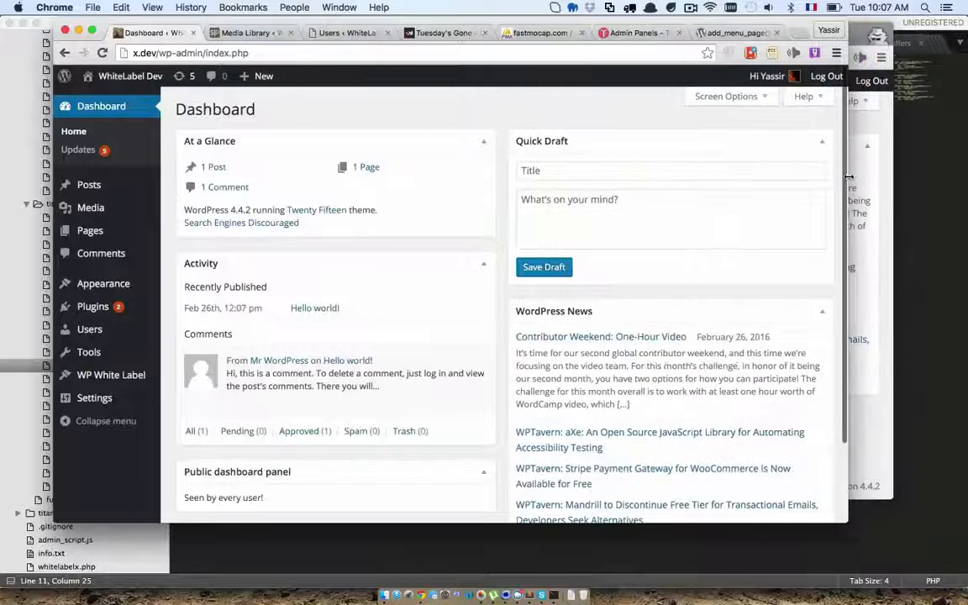
pyautogui.scroll(-3, 730, 273)
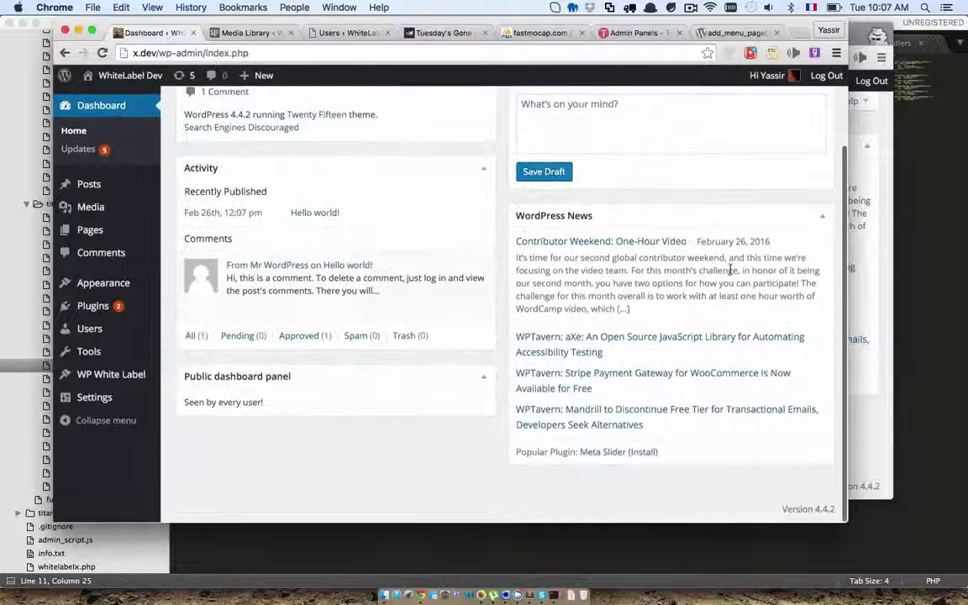
pyautogui.click(859, 327)
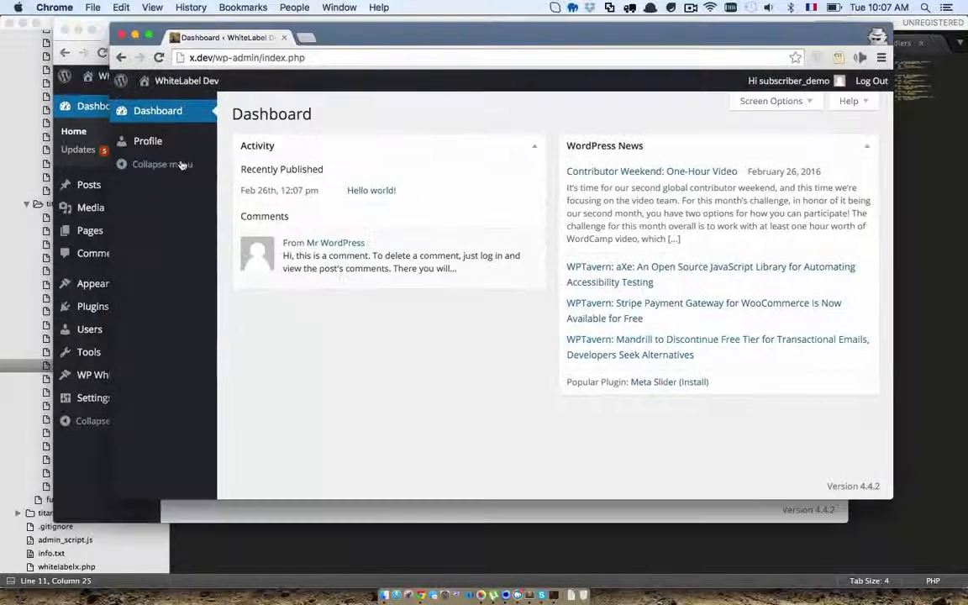
pyautogui.click(158, 57)
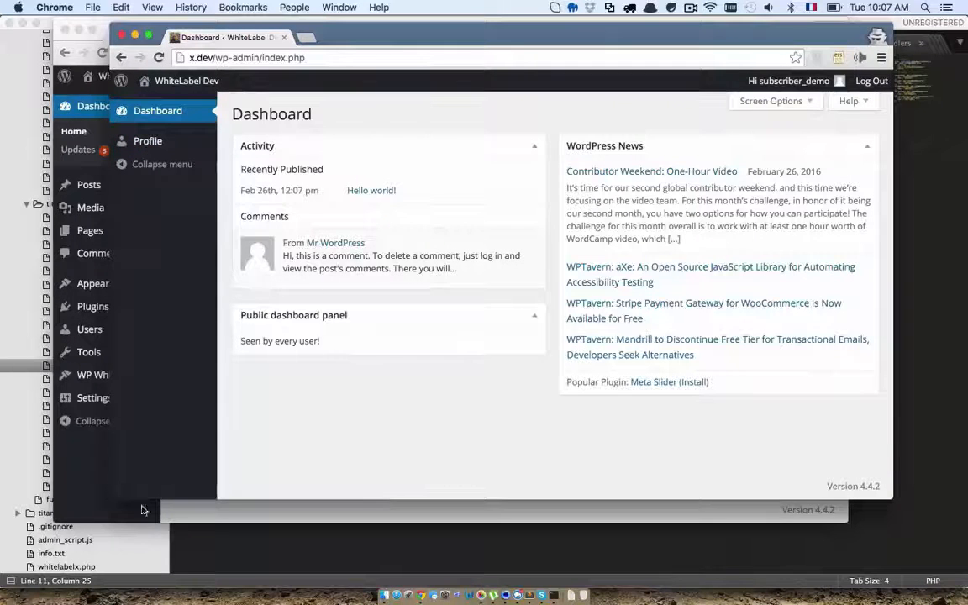
# Step: In the administrator's WP White Label settings, remove the At a Glance, Activity, Quick Draft and WordPress News widgets, save, and view the dashboard
pyautogui.click(102, 483)
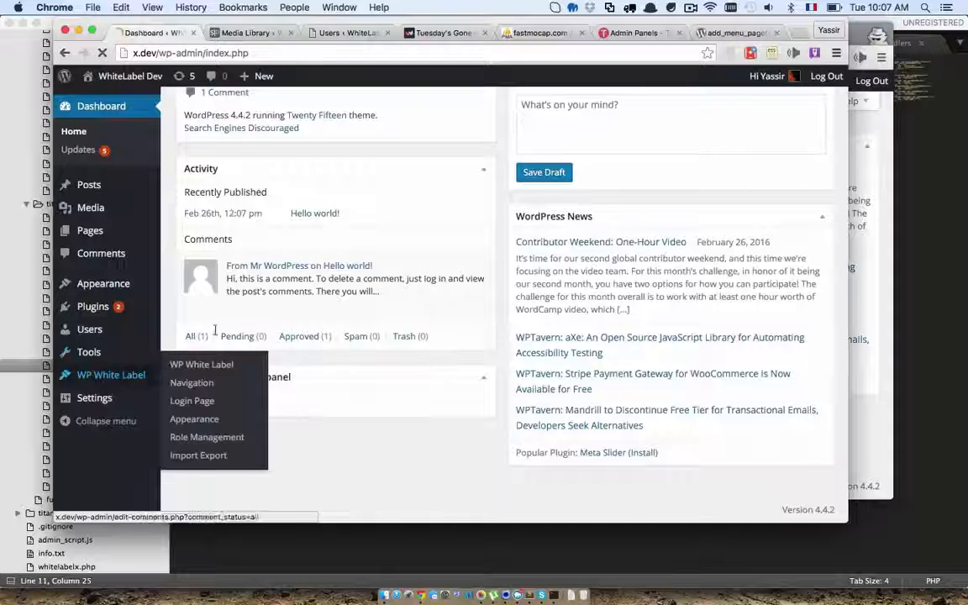
pyautogui.click(105, 375)
pyautogui.scroll(-8, 182, 339)
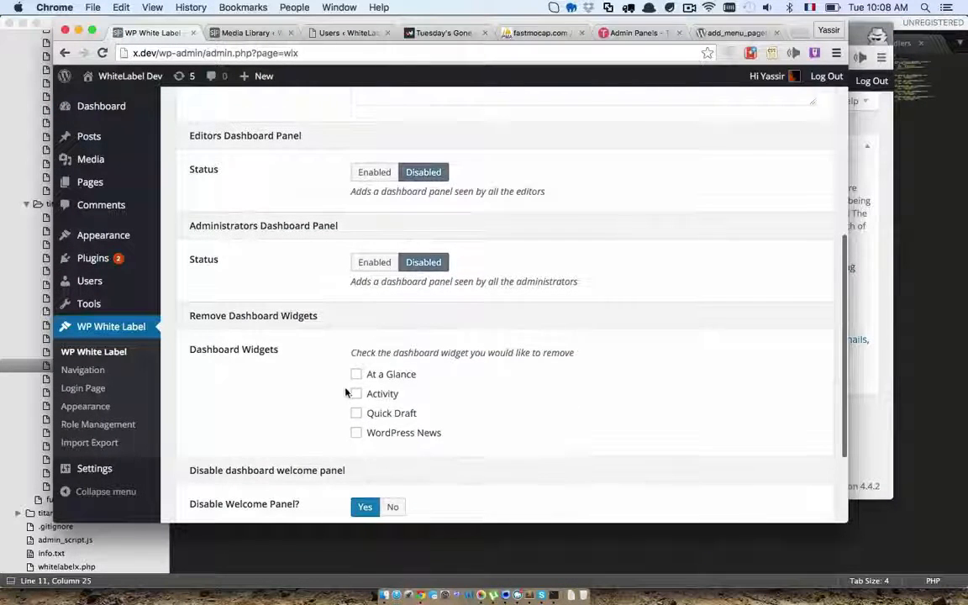
pyautogui.scroll(-1, 346, 393)
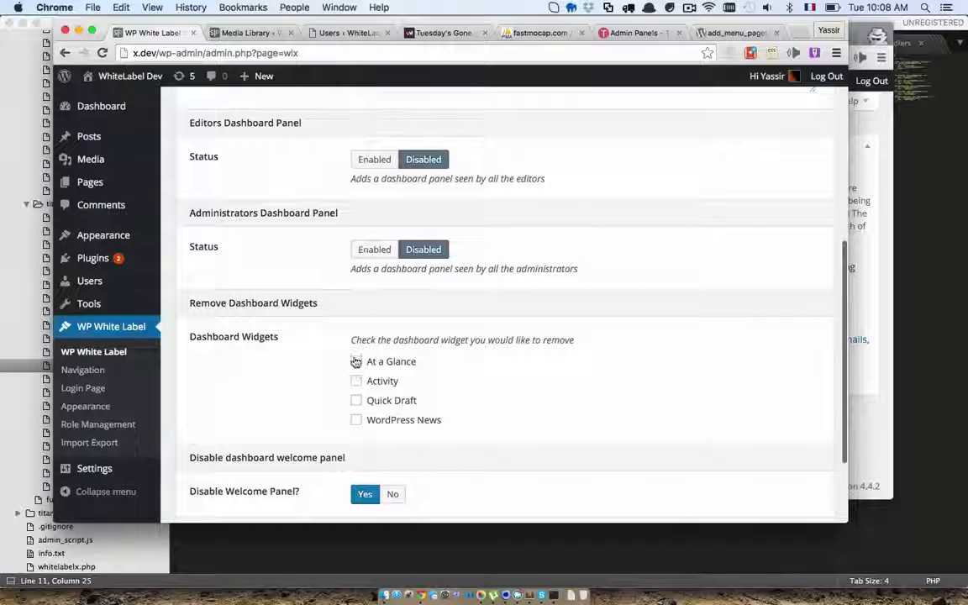
pyautogui.click(357, 361)
pyautogui.click(357, 420)
pyautogui.scroll(-3, 359, 423)
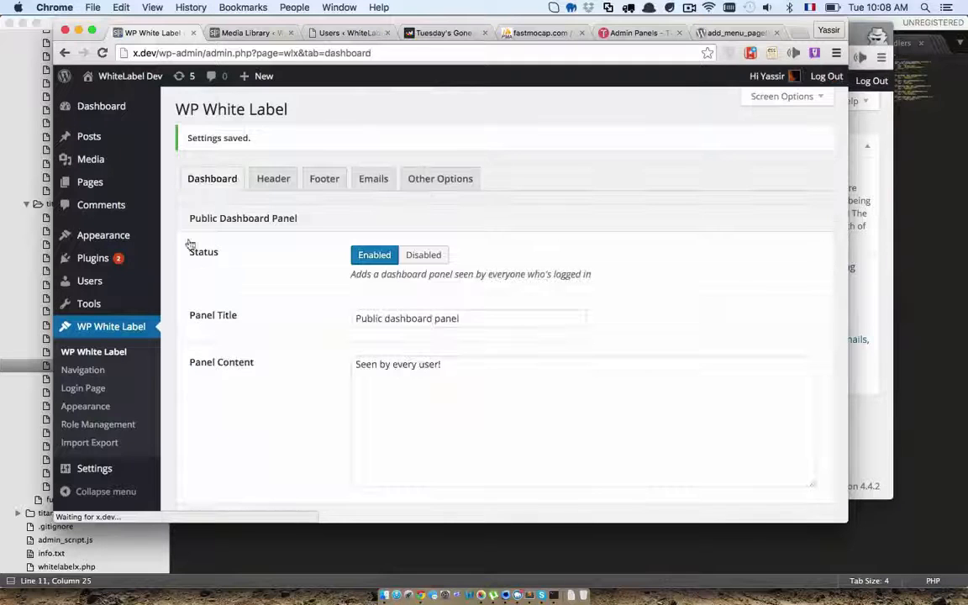
pyautogui.click(124, 107)
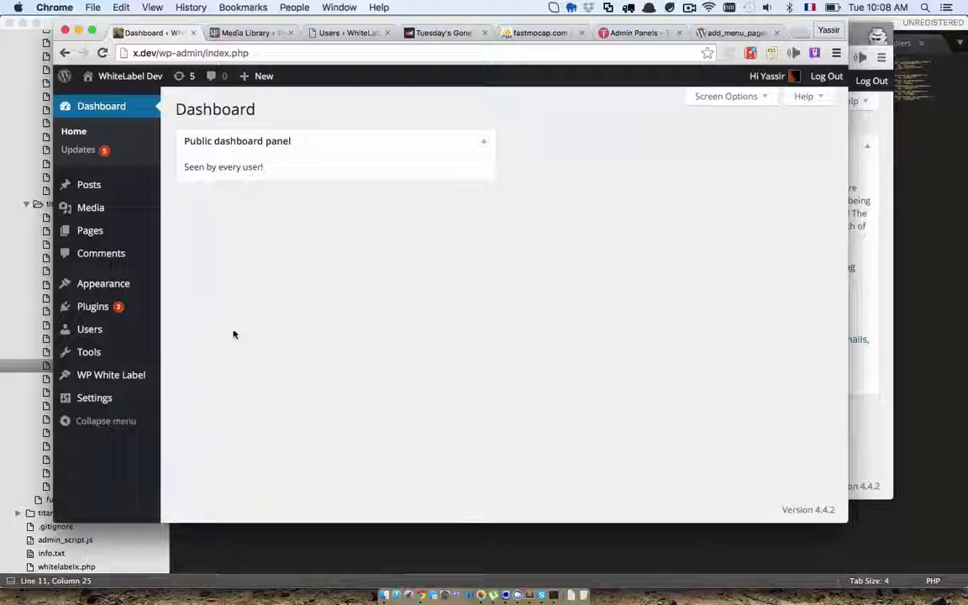
# Step: Upload car_logo_PNG1641.png from the Desktop and use it as the header logo in the WP White Label header settings
pyautogui.click(131, 378)
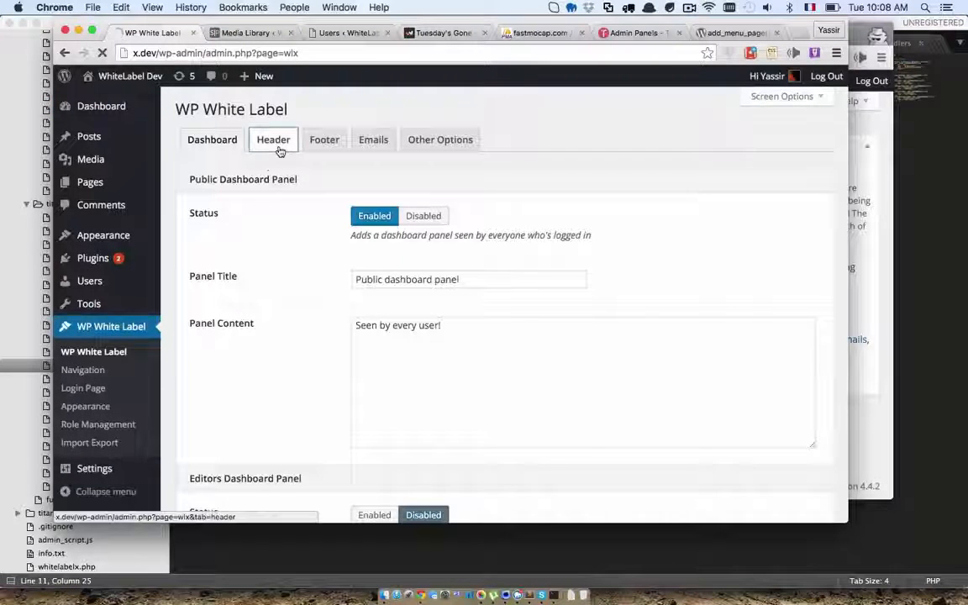
pyautogui.click(280, 151)
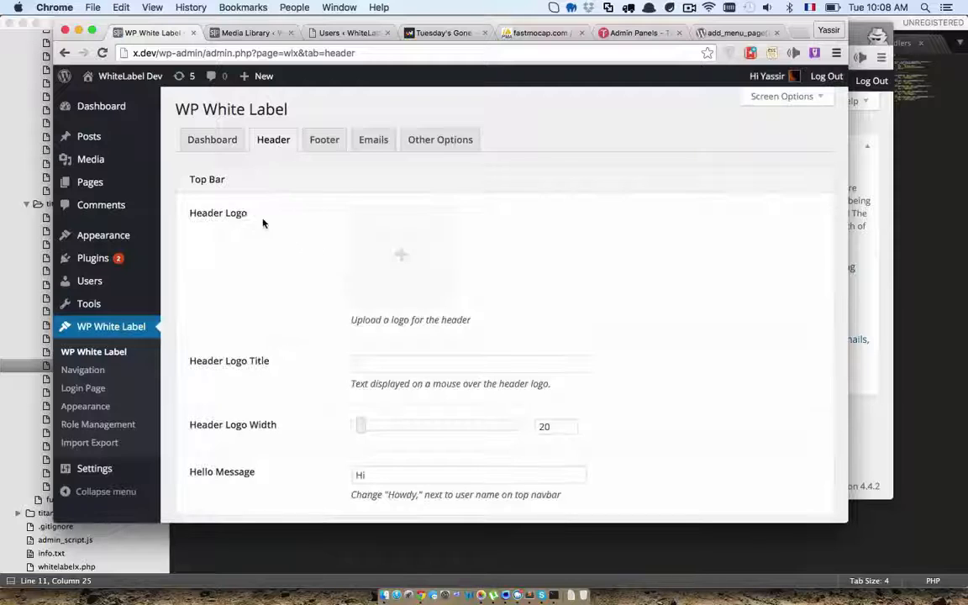
pyautogui.click(365, 234)
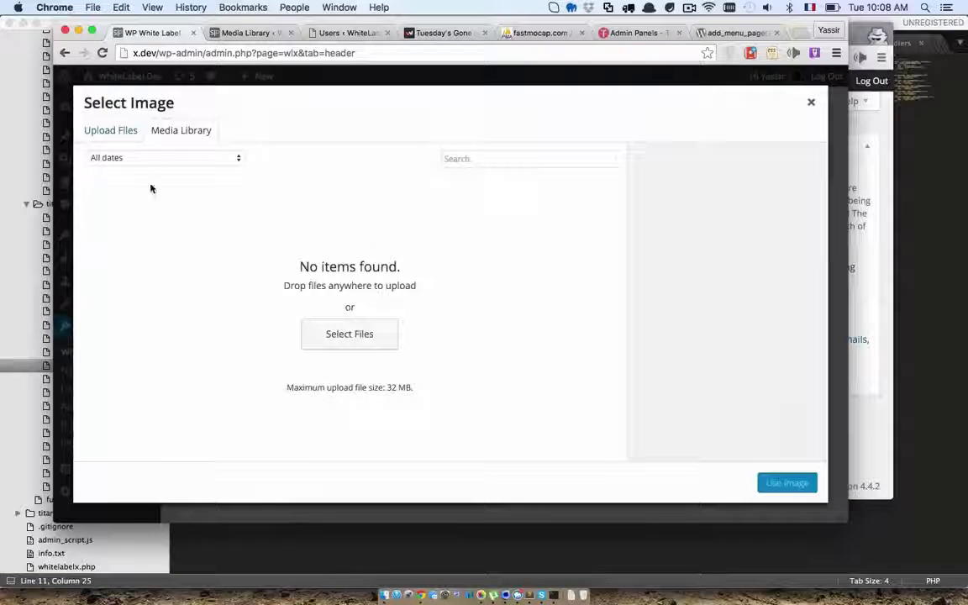
pyautogui.click(112, 131)
pyautogui.click(467, 309)
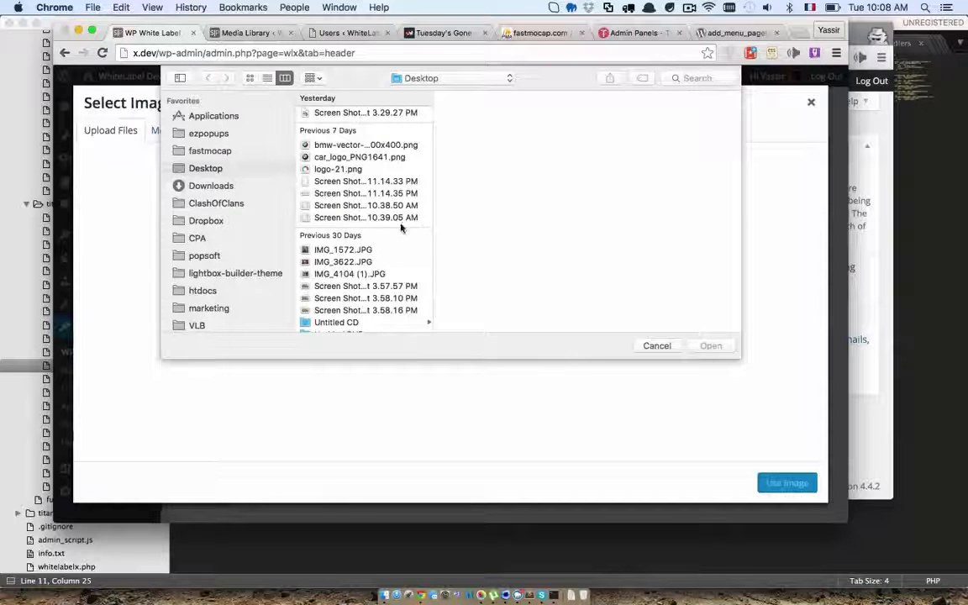
pyautogui.scroll(-10, 401, 225)
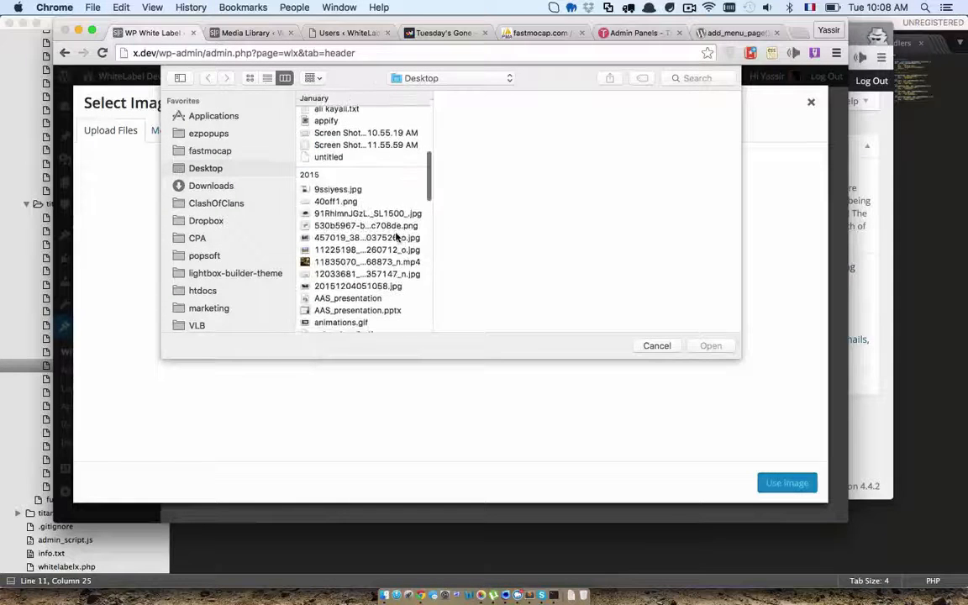
pyautogui.scroll(8, 397, 238)
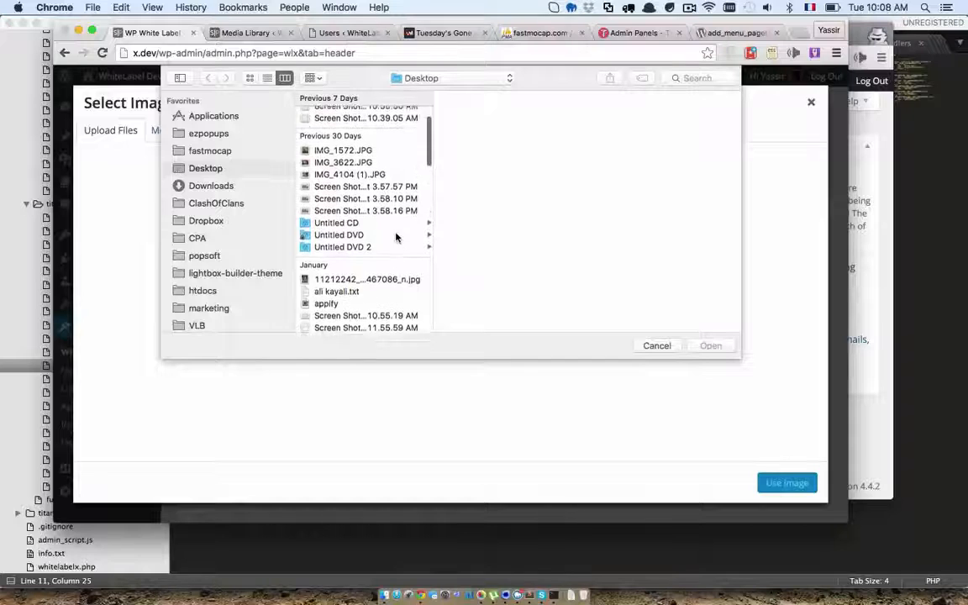
pyautogui.scroll(4, 397, 238)
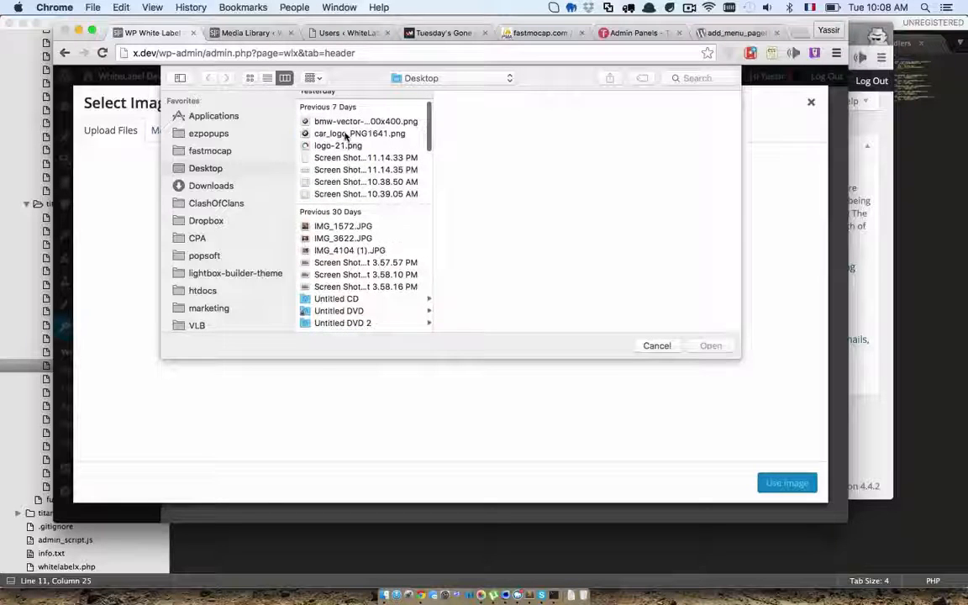
pyautogui.click(347, 135)
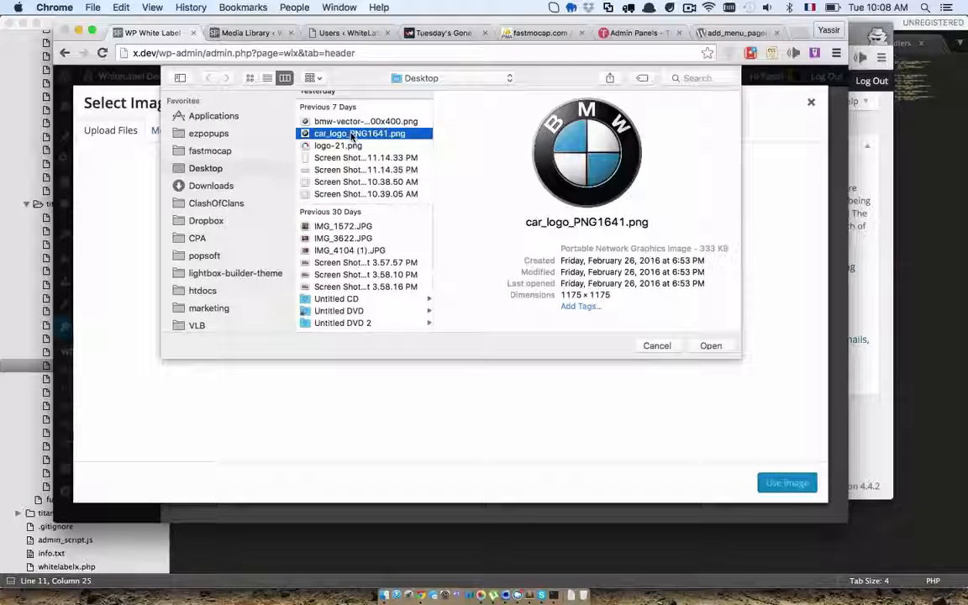
pyautogui.doubleClick(353, 136)
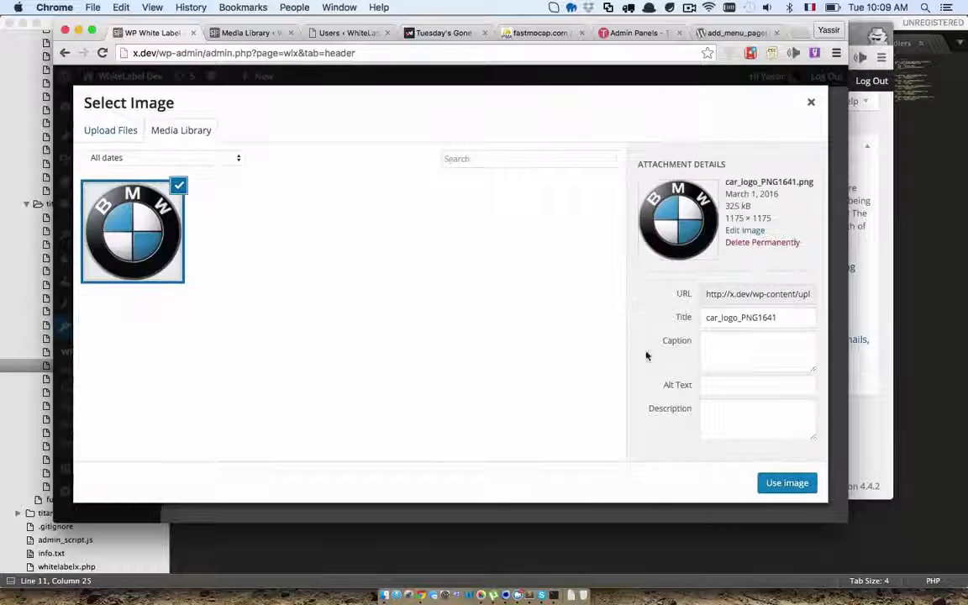
pyautogui.click(787, 483)
# Step: Set the header logo title to "Test header logo title"
pyautogui.scroll(-2, 615, 359)
pyautogui.scroll(-1, 616, 360)
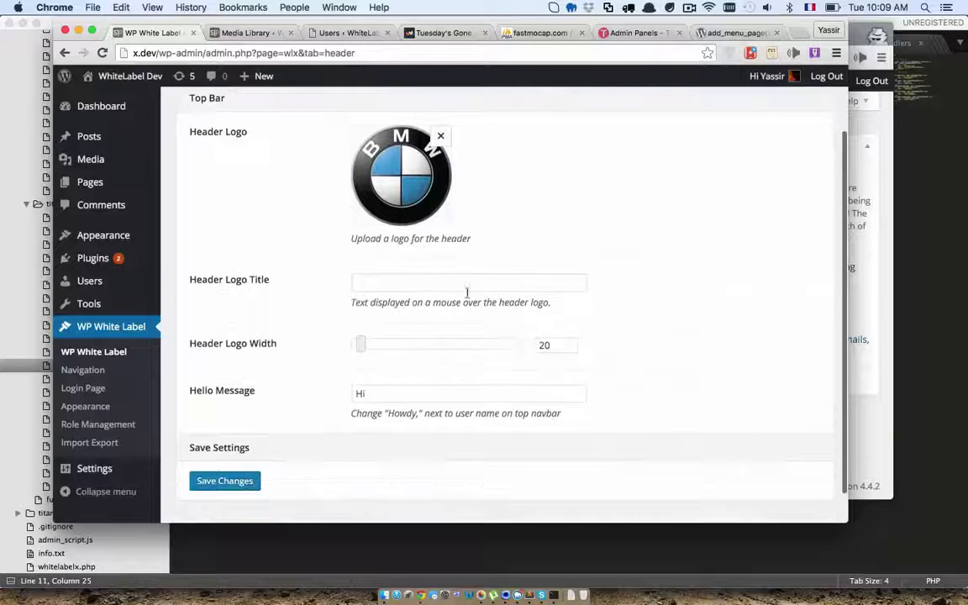
pyautogui.click(452, 285)
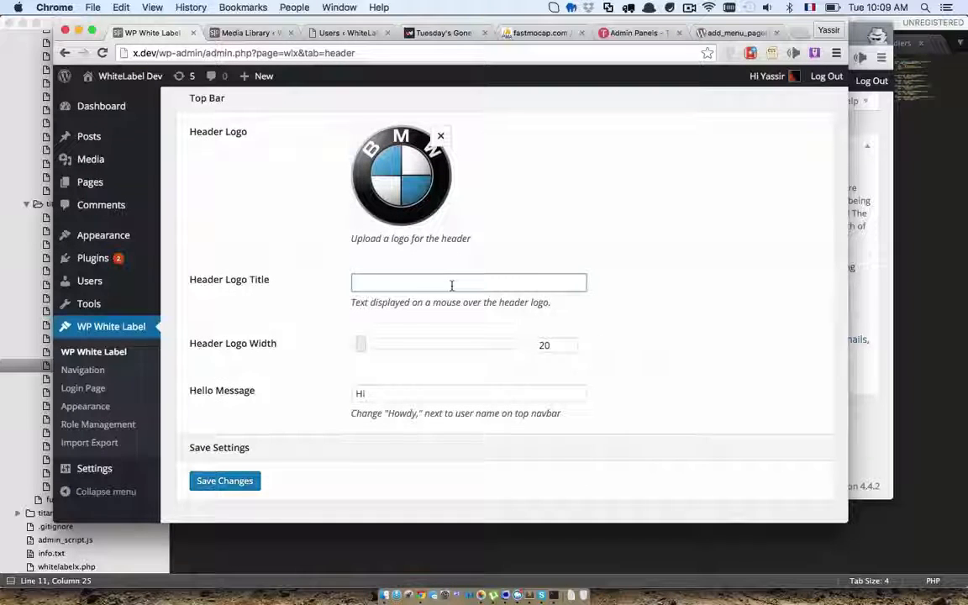
pyautogui.write('Test header logo')
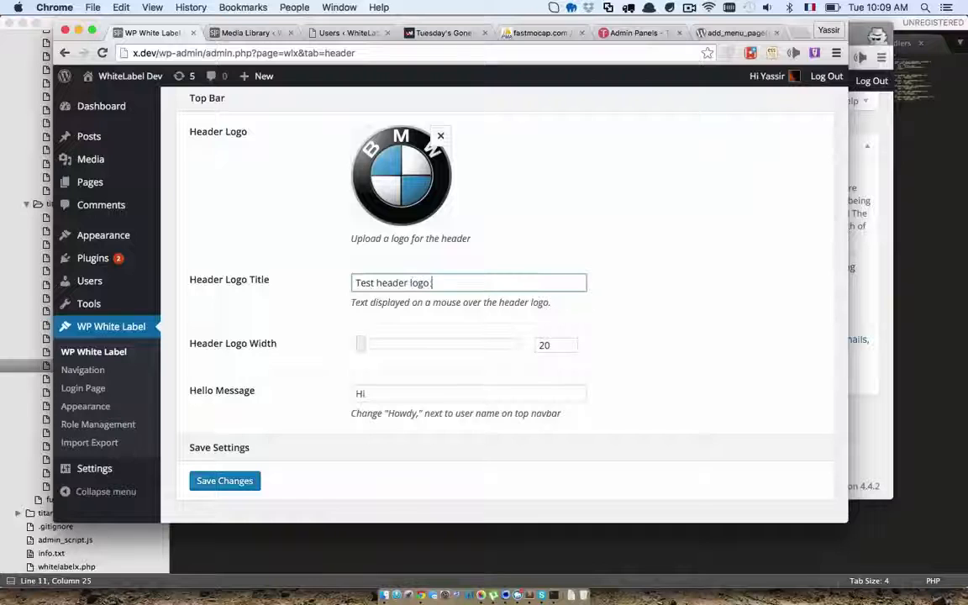
pyautogui.write(' title')
# Step: Review the Hello Message field, keeping "Hi", and save the header settings
pyautogui.scroll(-1, 430, 320)
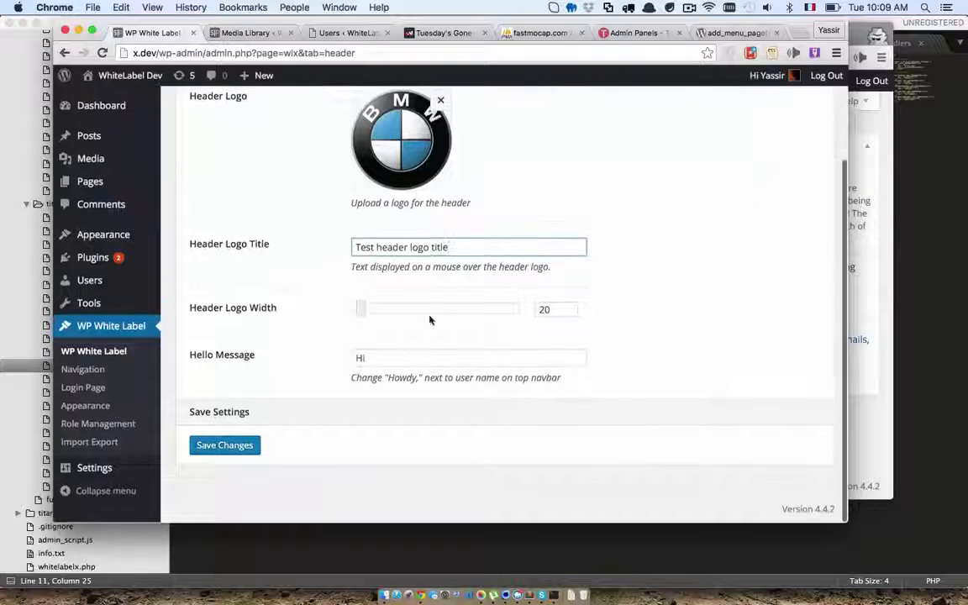
pyautogui.moveTo(410, 356); pyautogui.dragTo(346, 360)
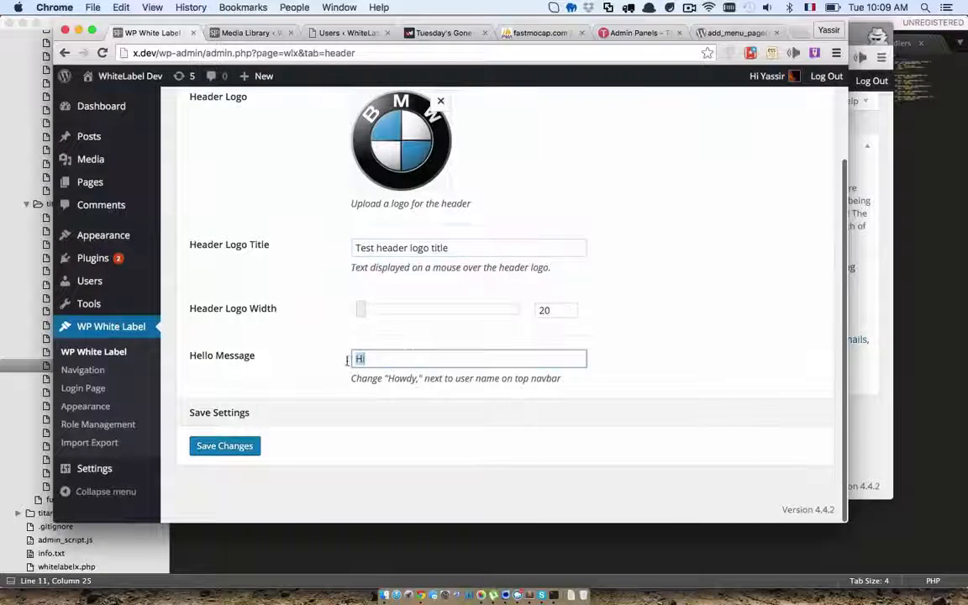
pyautogui.moveTo(751, 83)
pyautogui.click(430, 360)
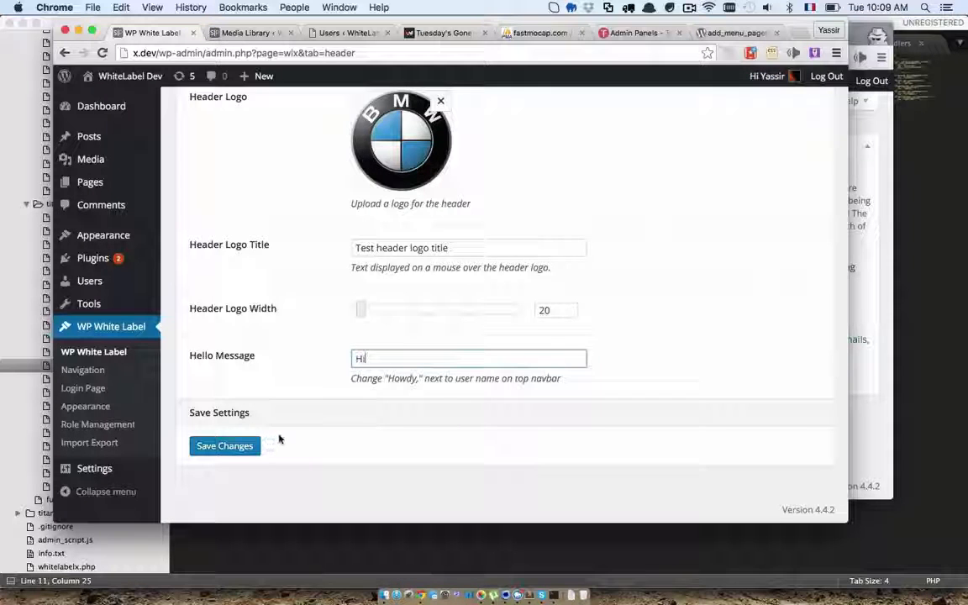
pyautogui.press('super+a')
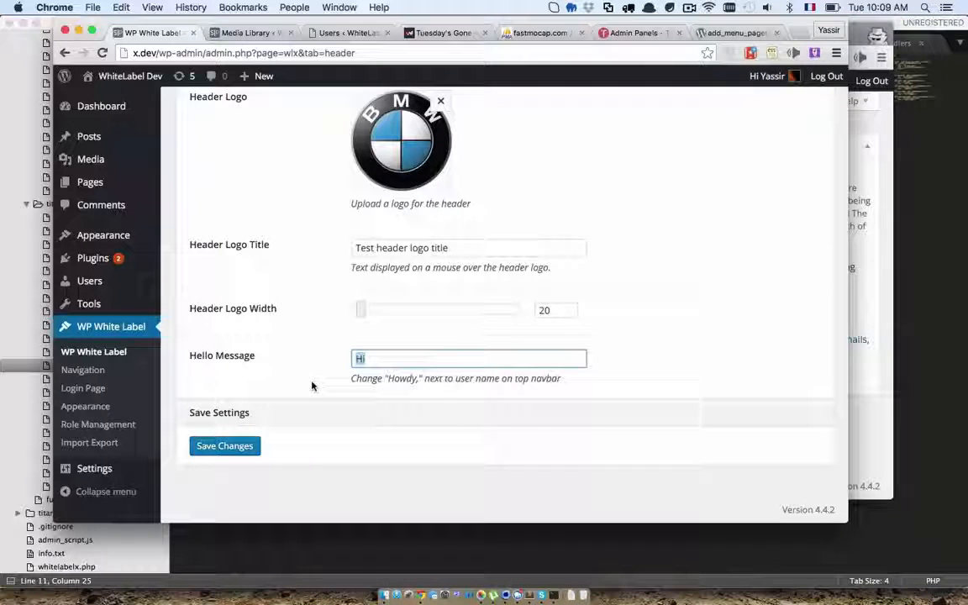
pyautogui.click(249, 451)
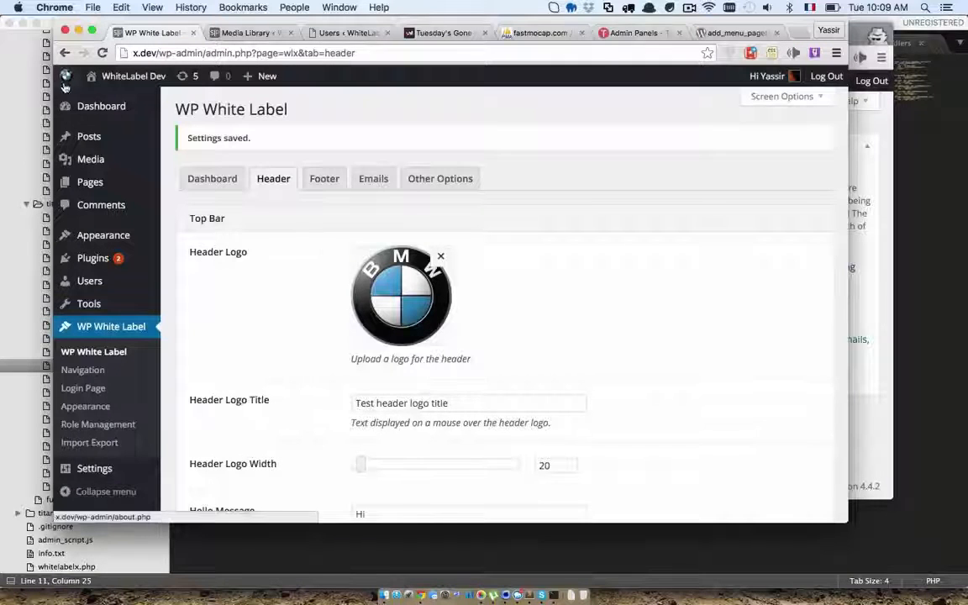
# Step: Set the header logo width to 43 and save the header settings
pyautogui.scroll(-3, 260, 265)
pyautogui.scroll(-3, 260, 265)
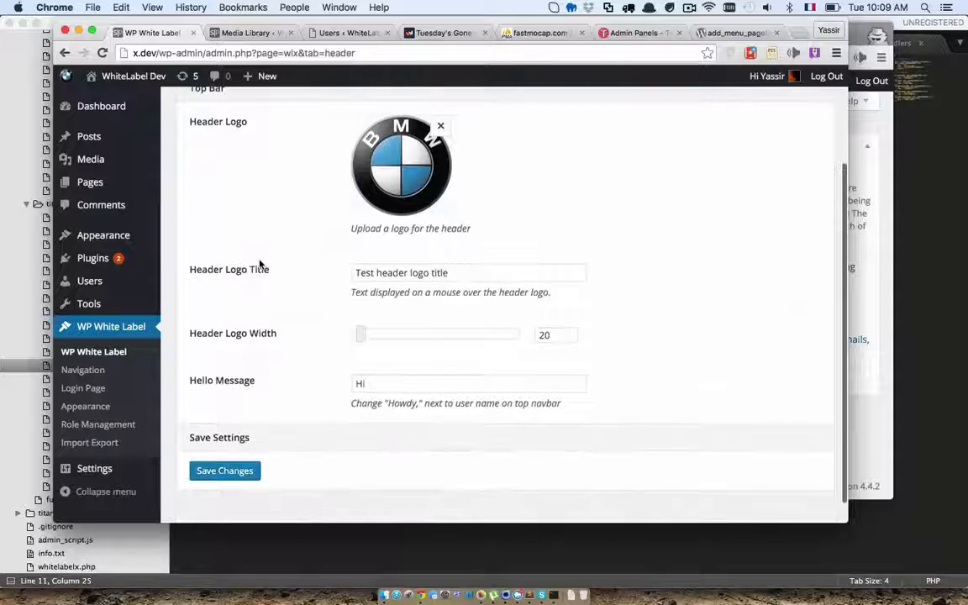
pyautogui.click(239, 474)
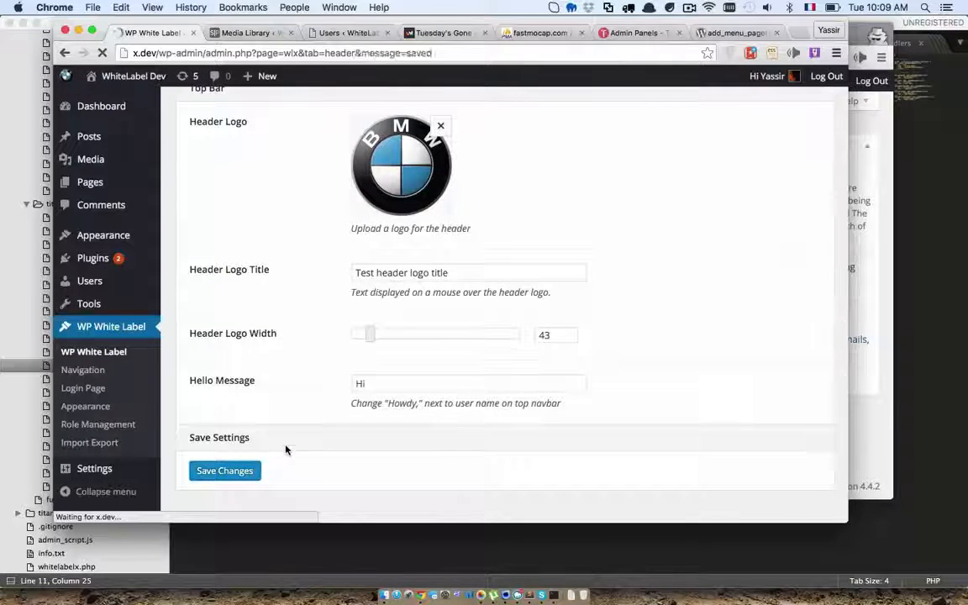
pyautogui.scroll(-2, 244, 343)
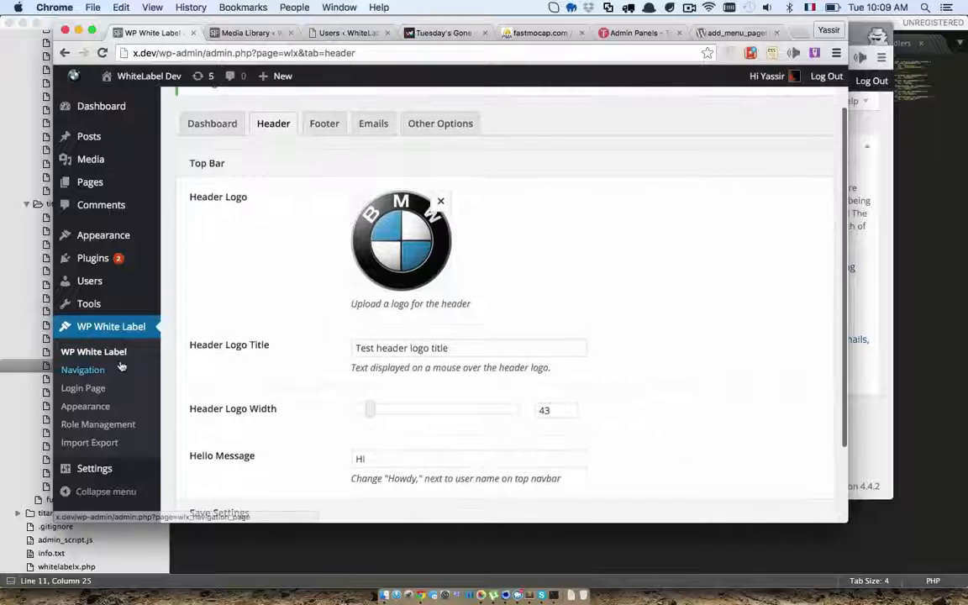
# Step: Use the car_logo_PNG1641.png image from the media library as the footer logo in the WP White Label footer settings
pyautogui.click(324, 125)
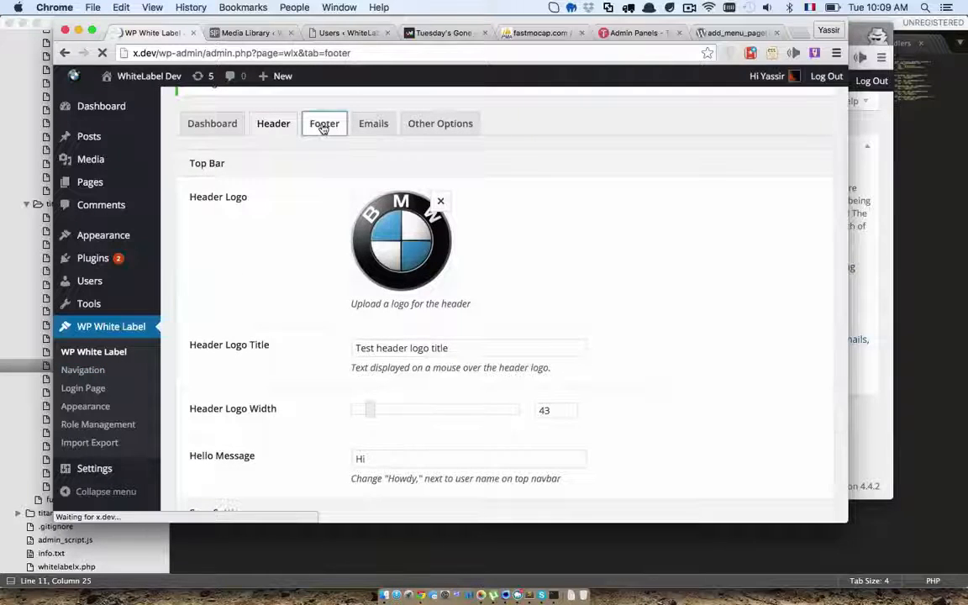
pyautogui.scroll(-3, 324, 129)
pyautogui.click(395, 192)
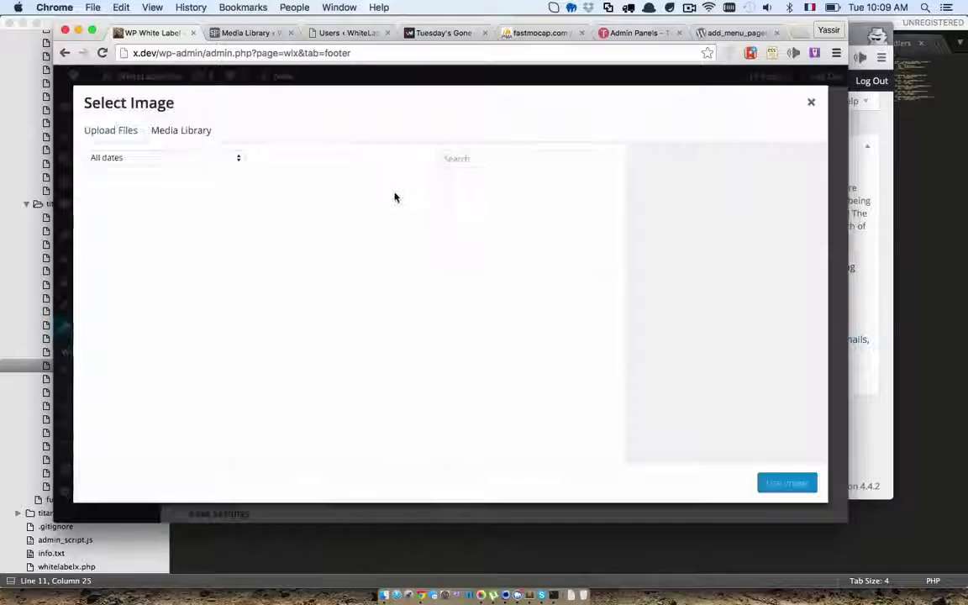
pyautogui.click(132, 232)
pyautogui.click(761, 481)
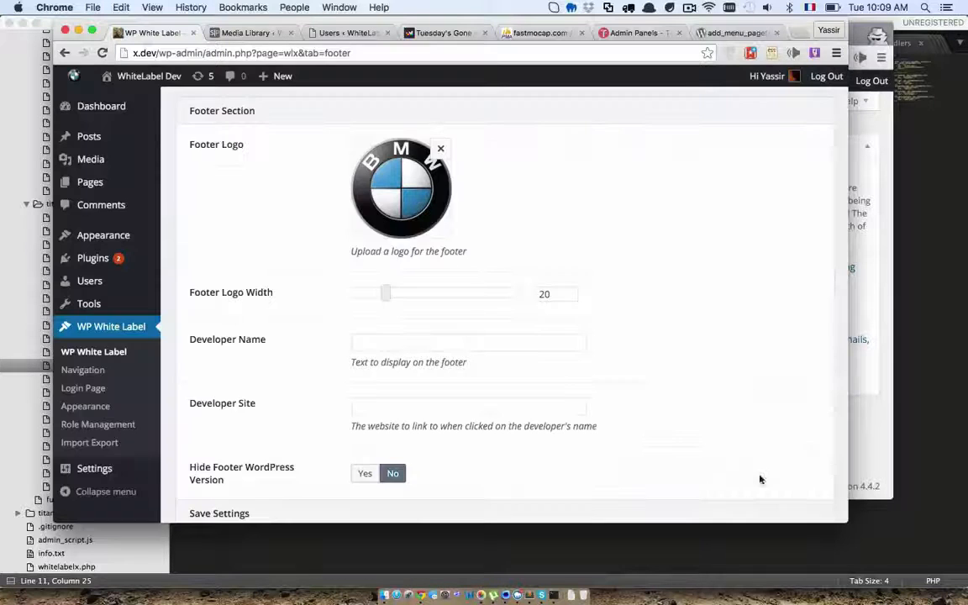
# Step: Enter the developer's name and the developer's website address in the footer settings
pyautogui.scroll(-2, 470, 281)
pyautogui.click(375, 259)
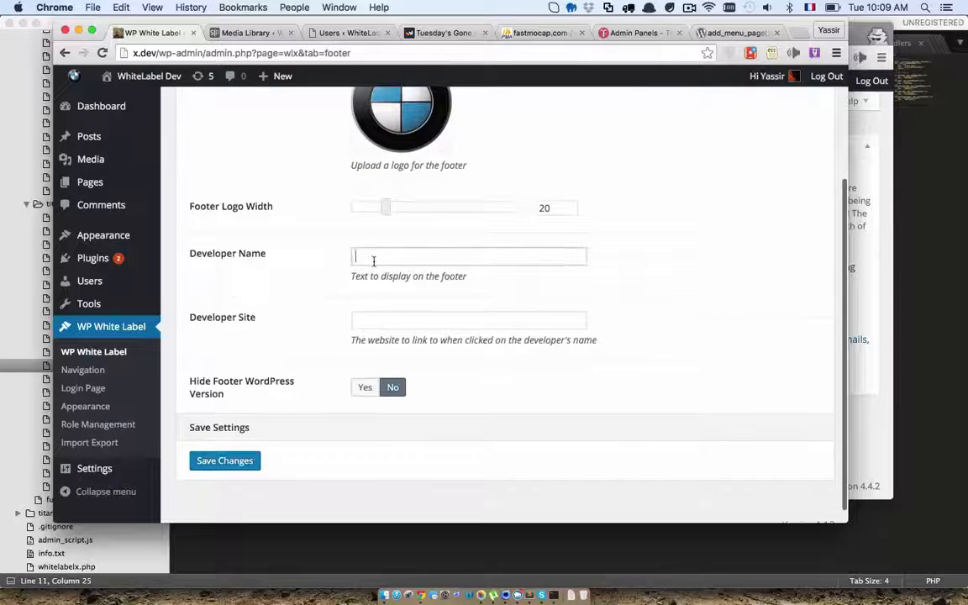
pyautogui.write('Yassir')
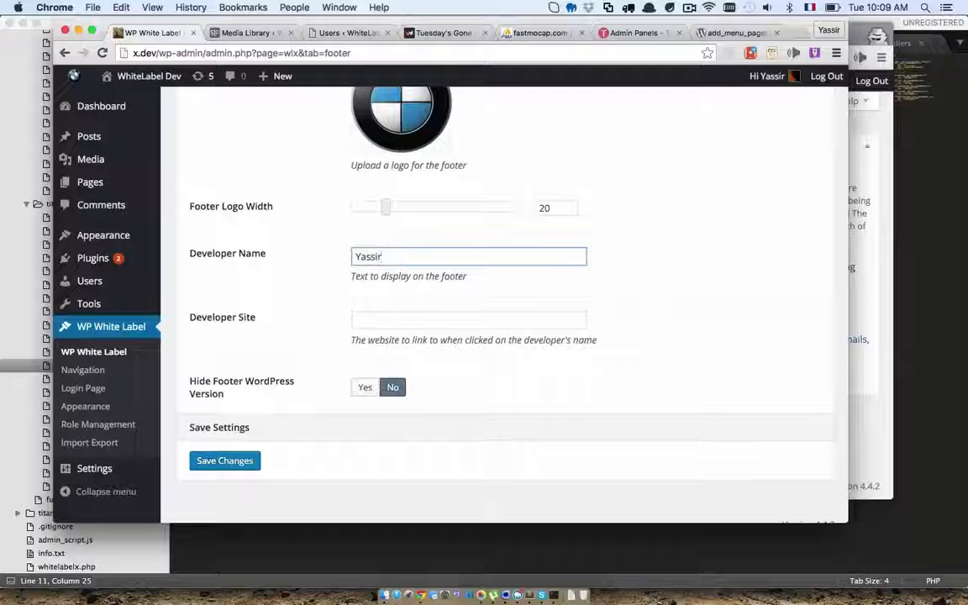
pyautogui.click(377, 314)
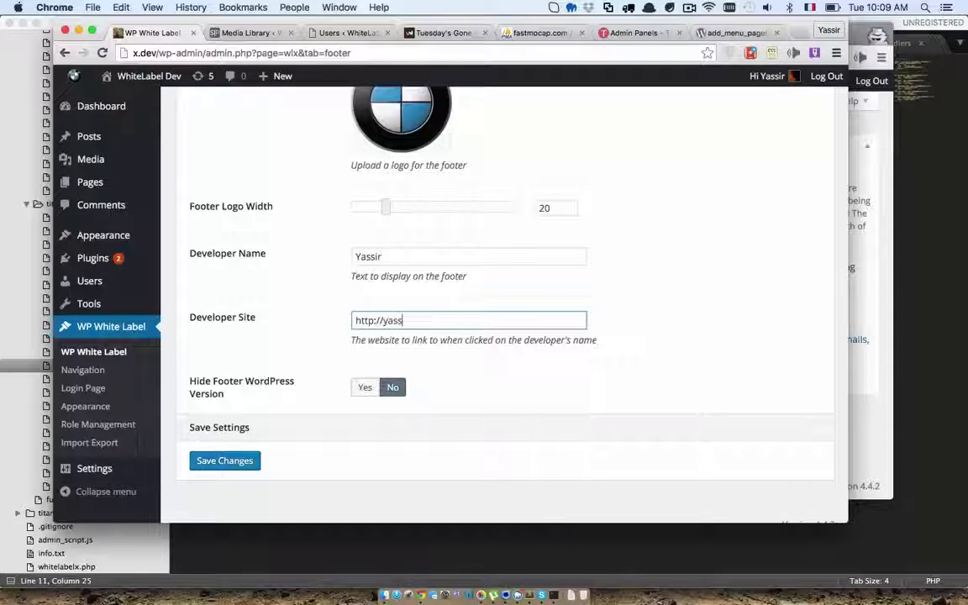
pyautogui.write('/')
# Step: Hide the WordPress version in the footer, save the footer settings and check the page footer
pyautogui.scroll(-1, 328, 373)
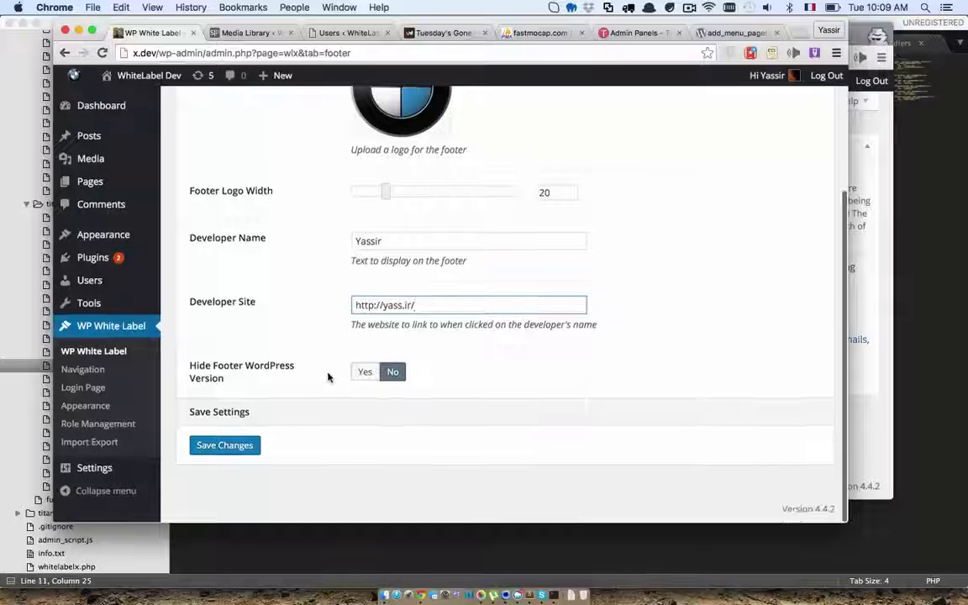
pyautogui.moveTo(835, 510); pyautogui.dragTo(803, 509)
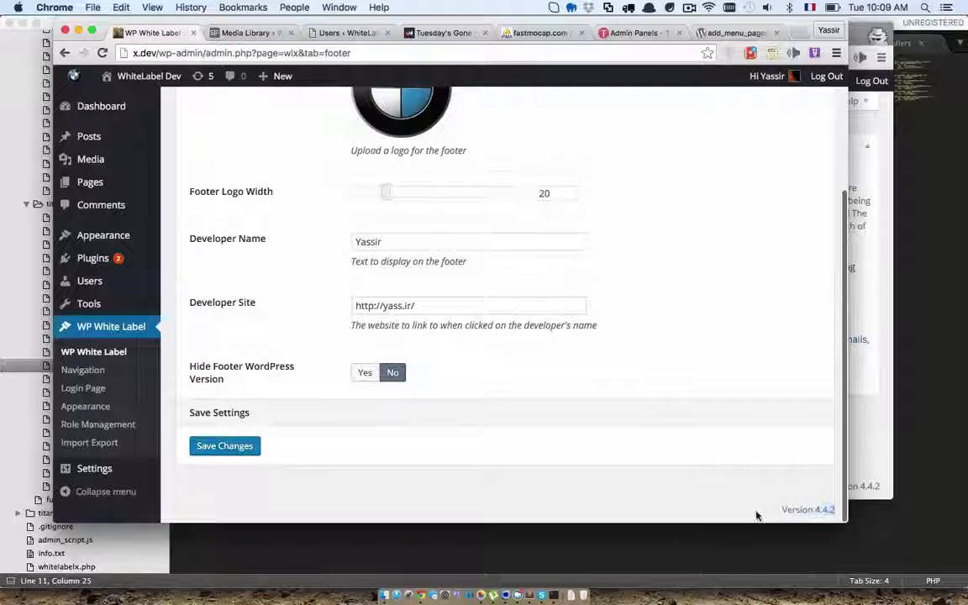
pyautogui.click(356, 371)
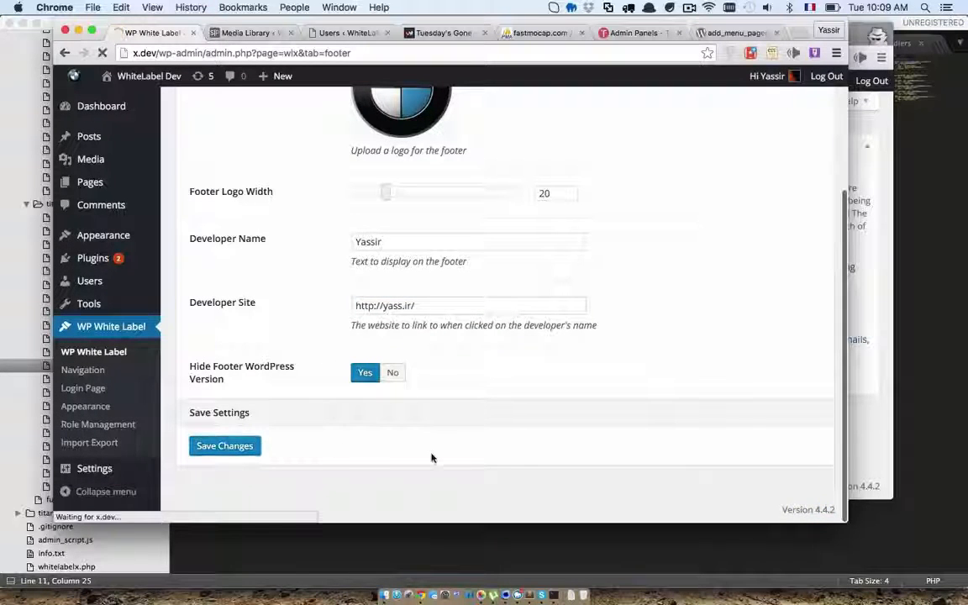
pyautogui.scroll(-5, 555, 431)
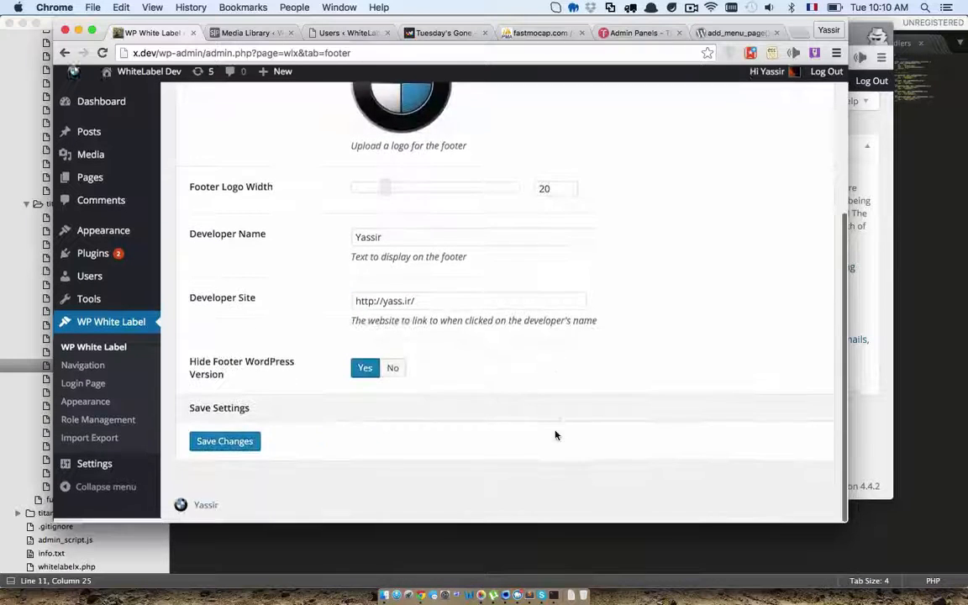
# Step: Review the From Email and From Email Name fields in the WP White Label email branding settings
pyautogui.scroll(5, 349, 458)
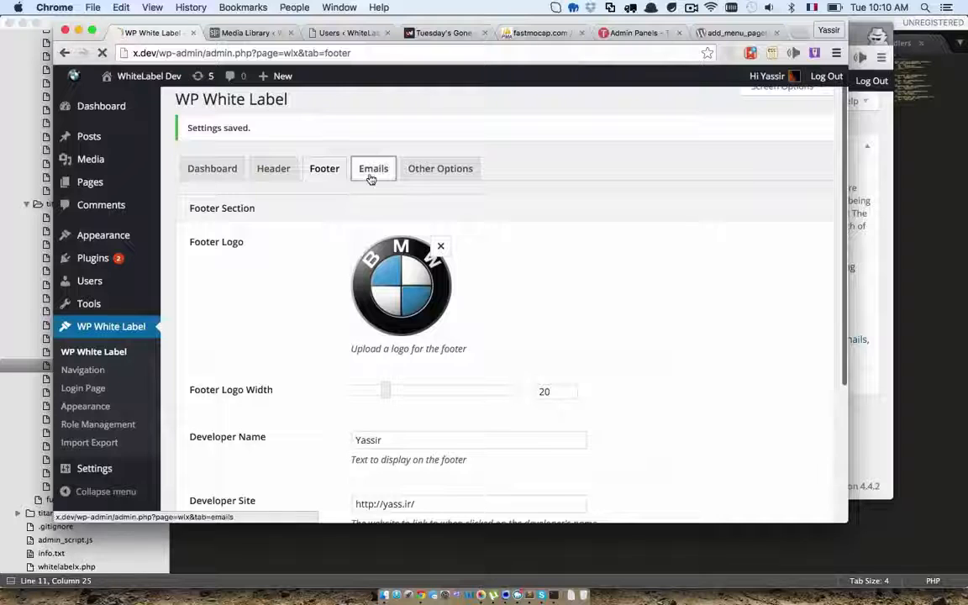
pyautogui.click(370, 174)
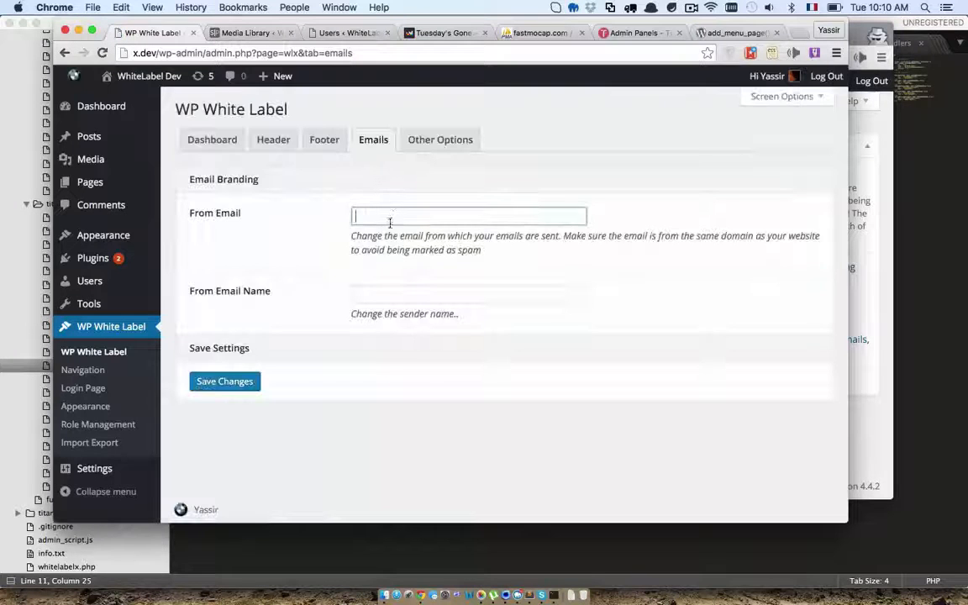
pyautogui.click(383, 293)
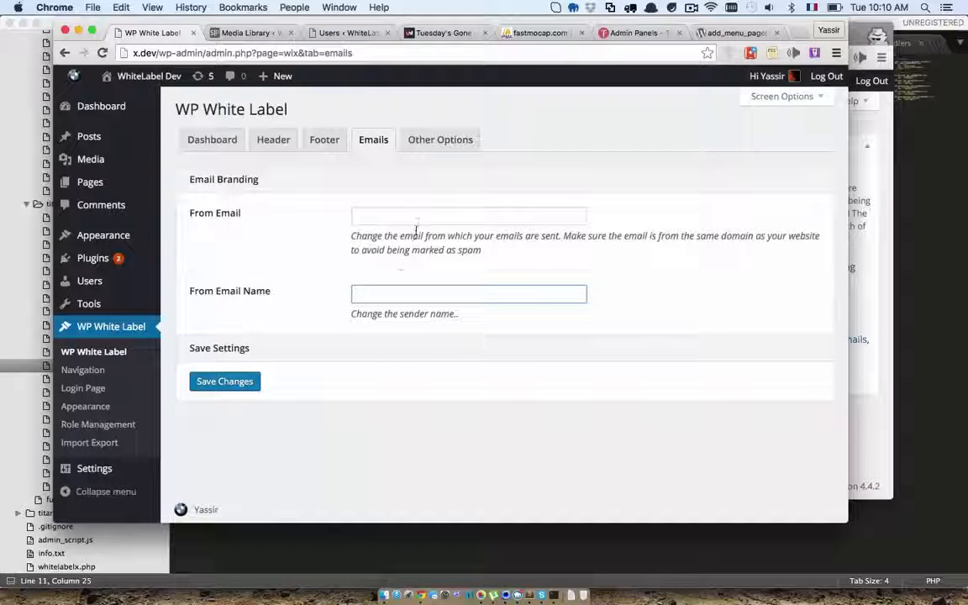
# Step: Set the favicon to the car_logo_PNG1641.png image from the media library in the other branding options
pyautogui.click(444, 146)
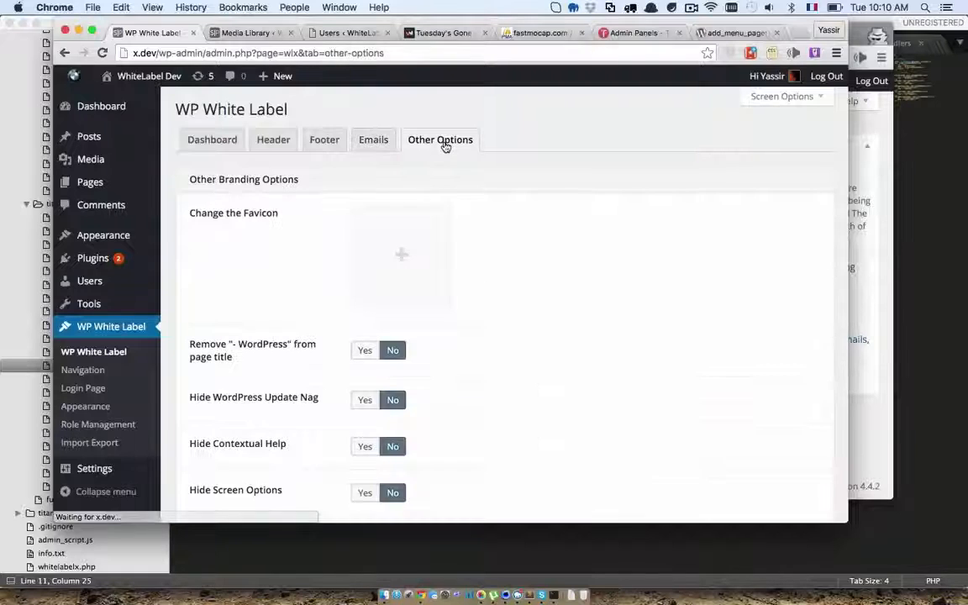
pyautogui.click(435, 234)
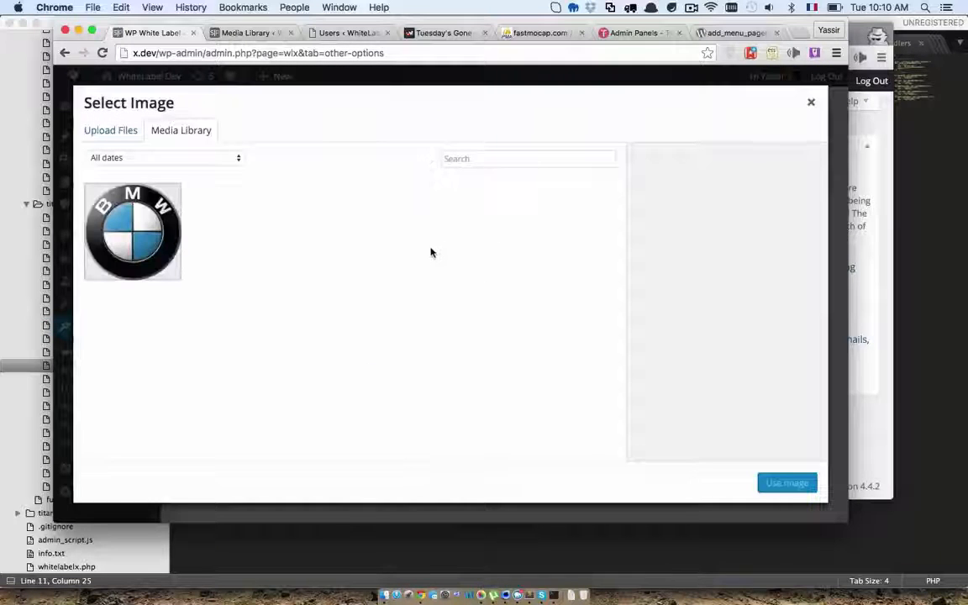
pyautogui.click(168, 244)
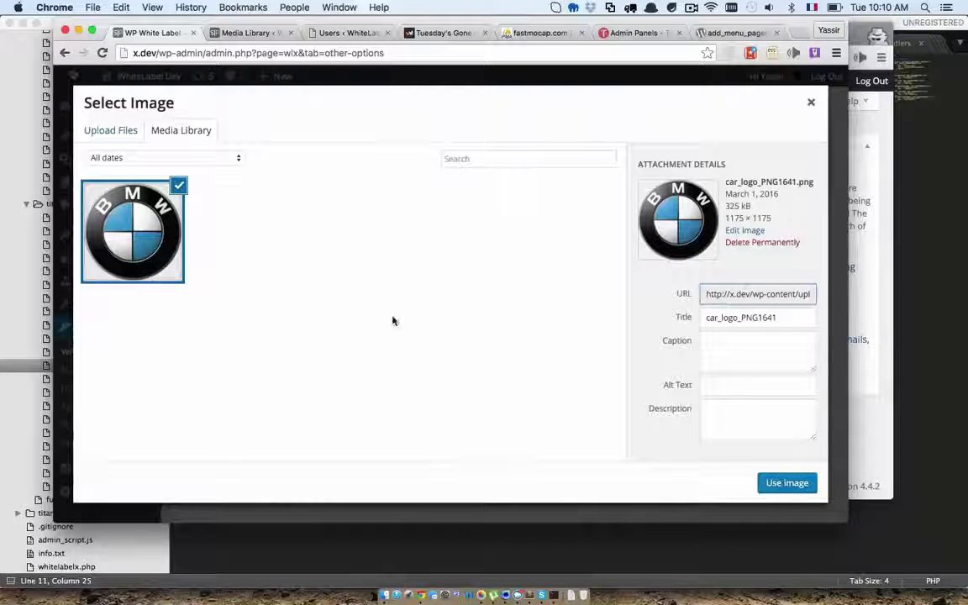
pyautogui.click(786, 483)
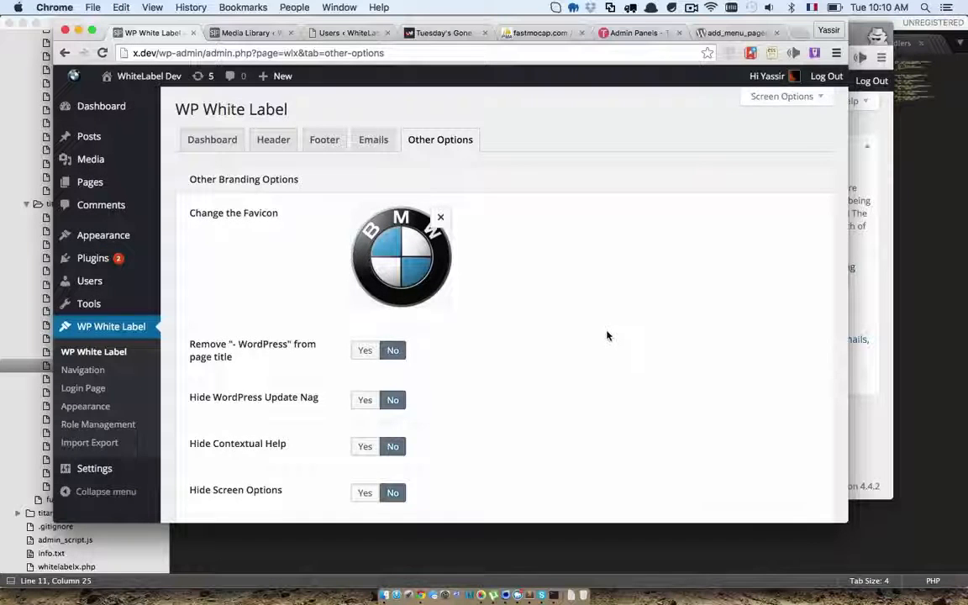
# Step: Enable removing "- WordPress" from page titles and hiding the update nag, contextual help, screen options and favorite actions, and save the settings
pyautogui.scroll(-2, 607, 337)
pyautogui.click(368, 310)
pyautogui.scroll(-2, 367, 310)
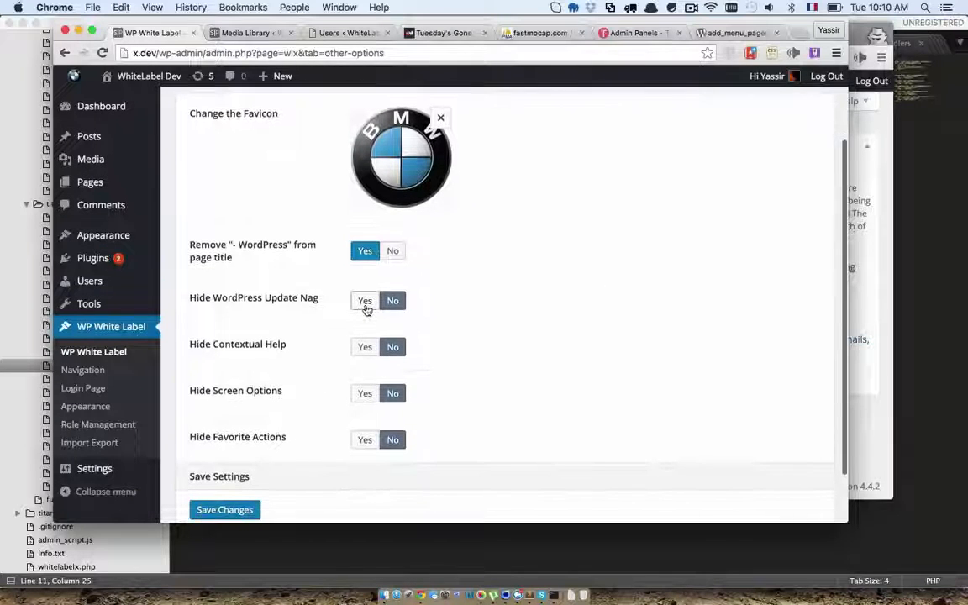
pyautogui.click(367, 303)
pyautogui.click(367, 350)
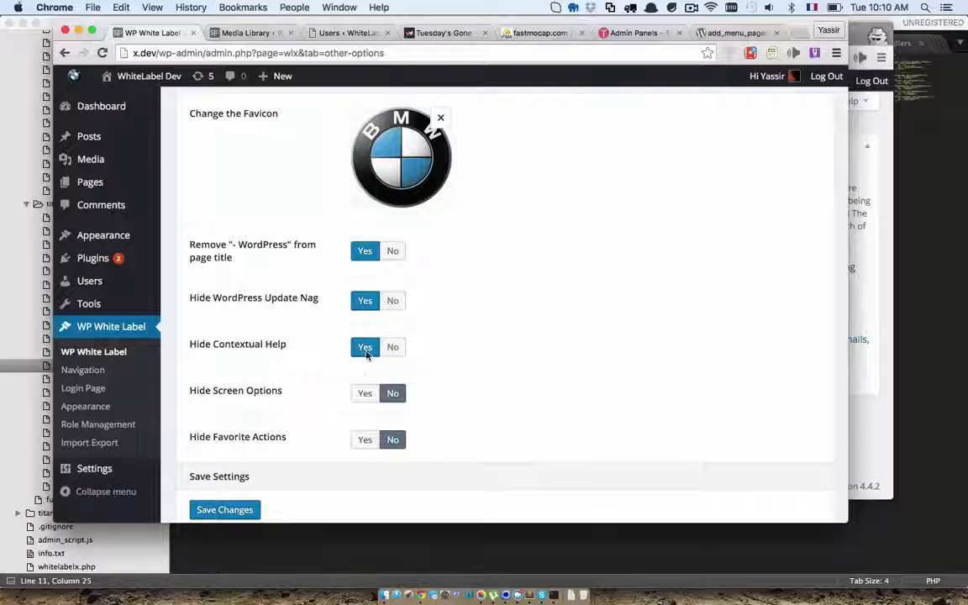
pyautogui.click(368, 394)
pyautogui.click(373, 439)
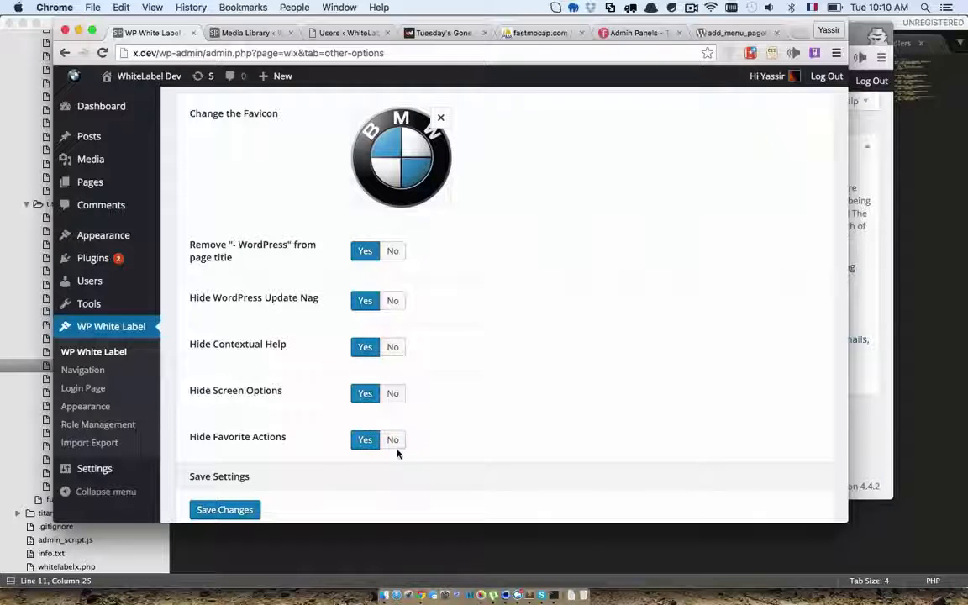
pyautogui.scroll(-2, 398, 453)
pyautogui.click(248, 475)
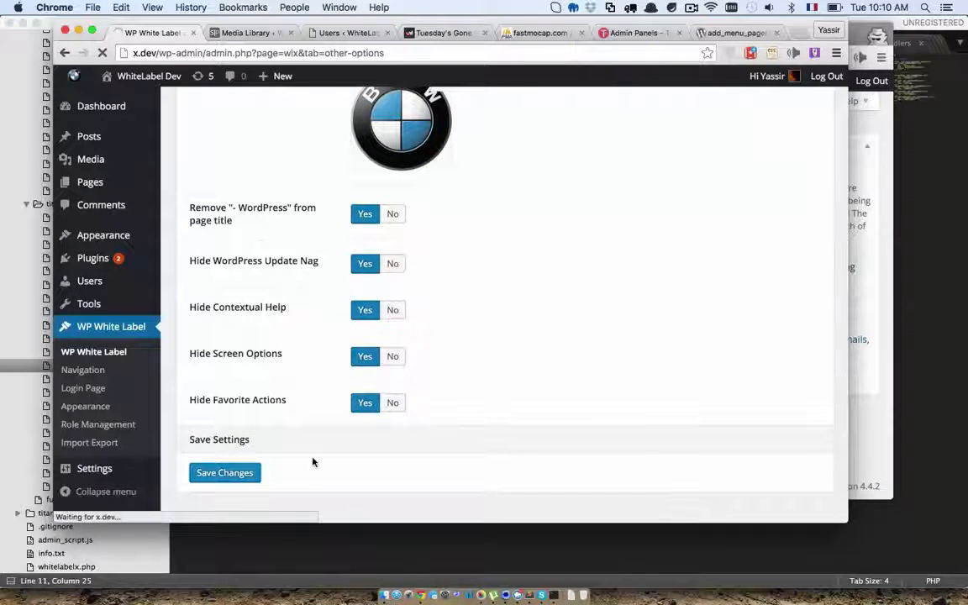
pyautogui.scroll(5, 312, 462)
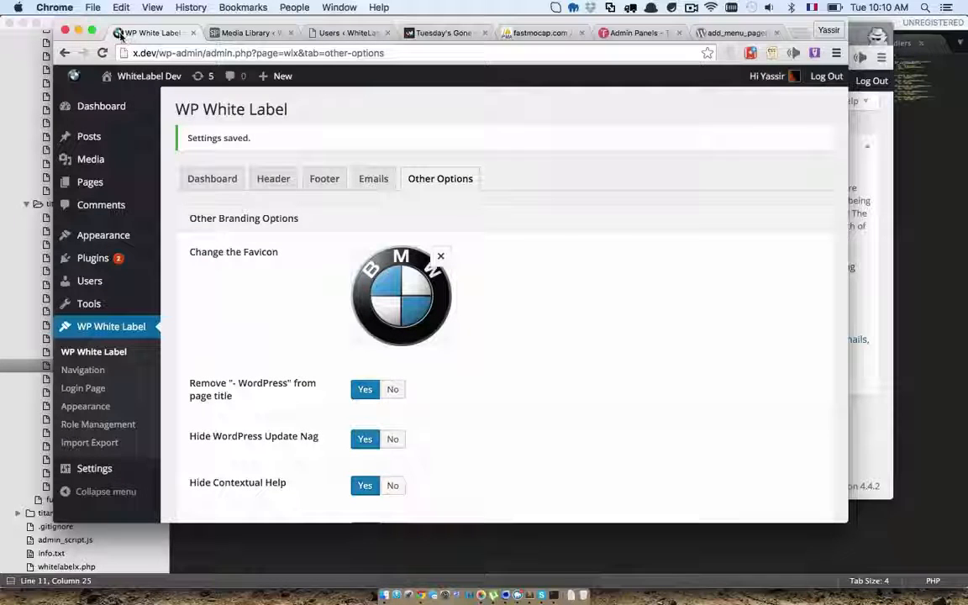
# Step: Enable Hide Menu Items in the WP White Label navigation settings, select Dashboard as hidden and save the changes
pyautogui.click(123, 370)
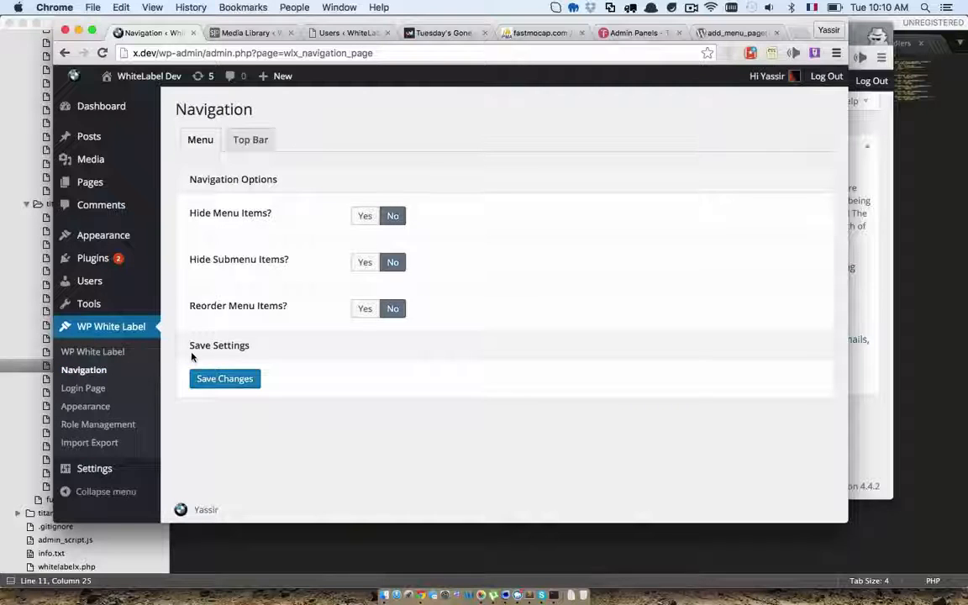
pyautogui.click(365, 219)
pyautogui.scroll(-5, 407, 306)
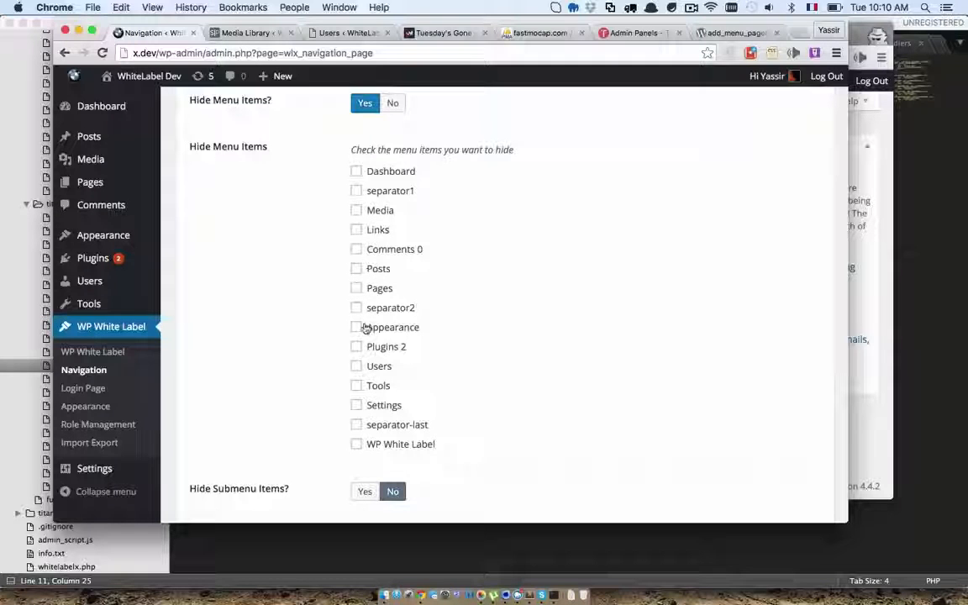
pyautogui.click(355, 172)
pyautogui.scroll(-3, 357, 177)
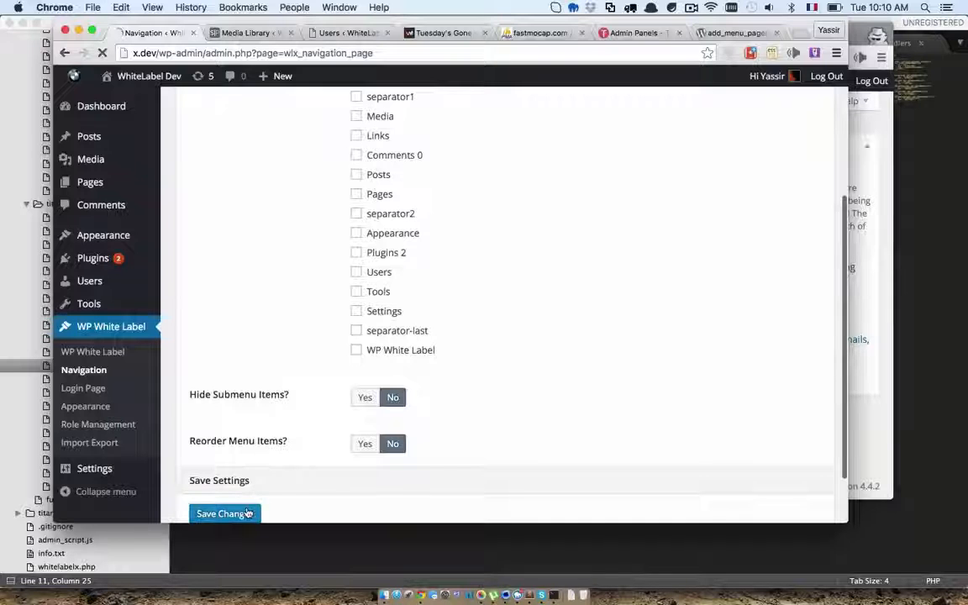
pyautogui.click(252, 512)
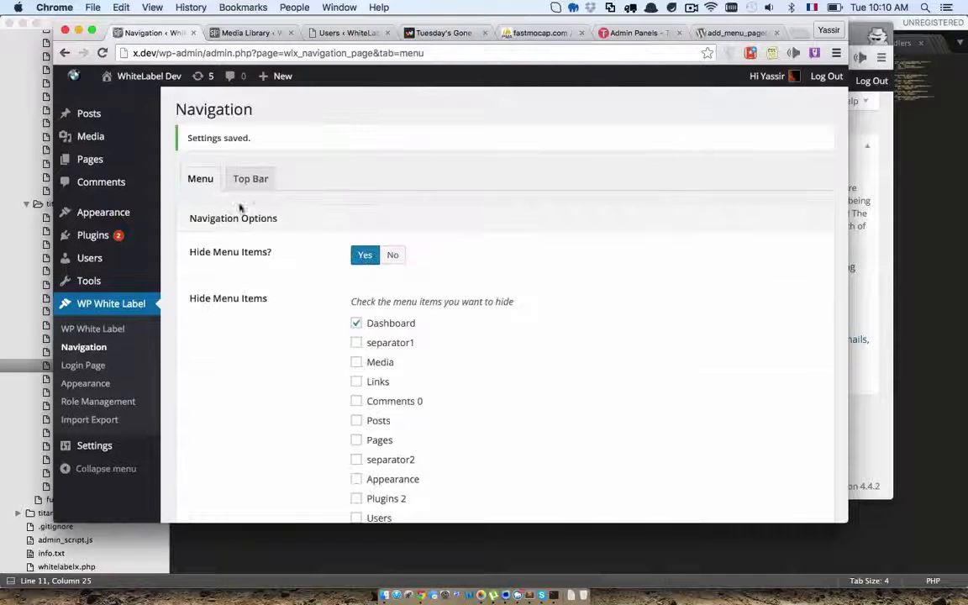
# Step: Deselect Dashboard in the hidden menu items list and save the navigation settings
pyautogui.click(357, 325)
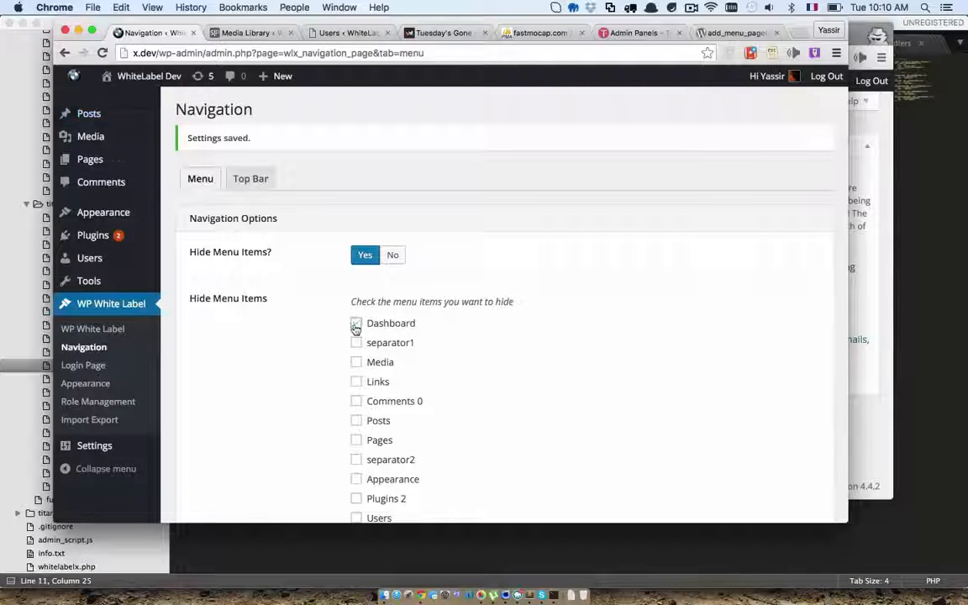
pyautogui.scroll(-6, 315, 371)
pyautogui.click(252, 503)
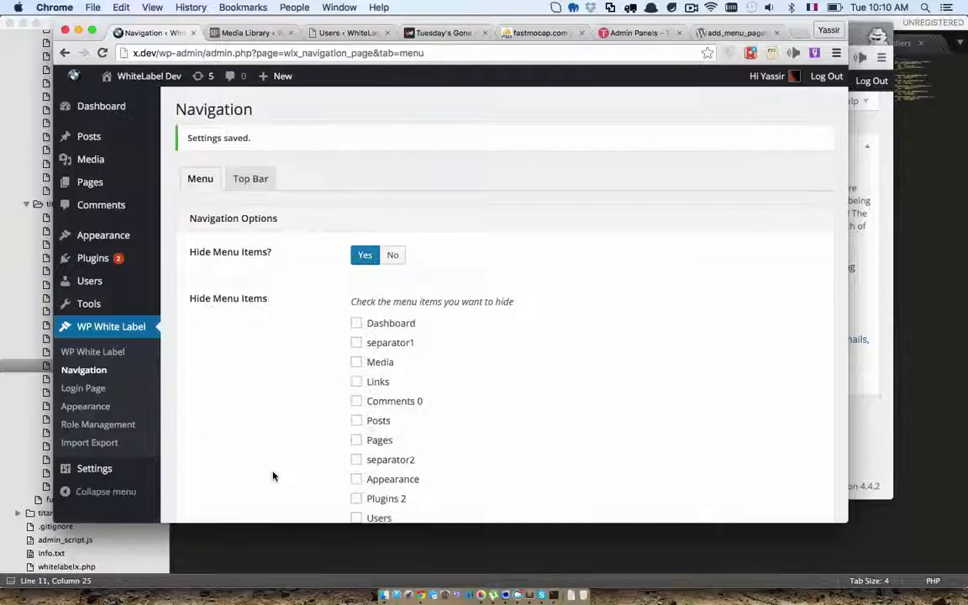
# Step: Enable Hide Submenu Items, select Dashboard > Updates as hidden and save the navigation settings
pyautogui.scroll(-6, 273, 474)
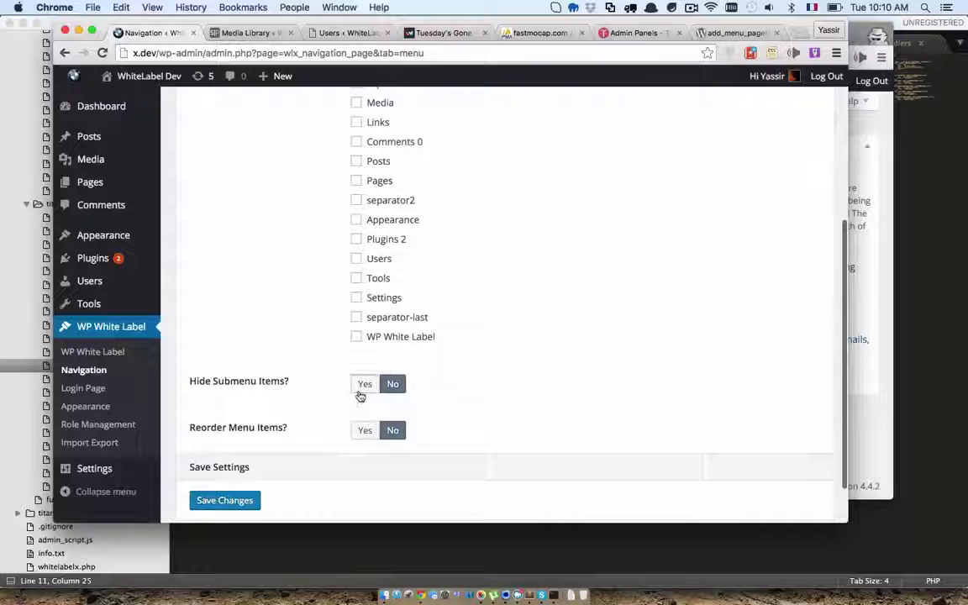
pyautogui.click(363, 384)
pyautogui.scroll(-6, 334, 421)
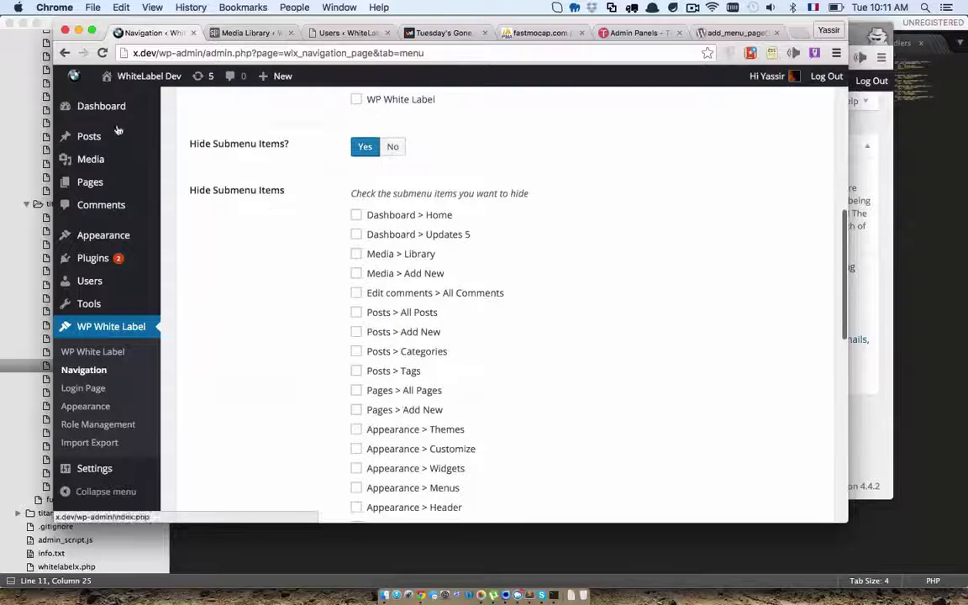
pyautogui.moveTo(117, 118)
pyautogui.click(356, 234)
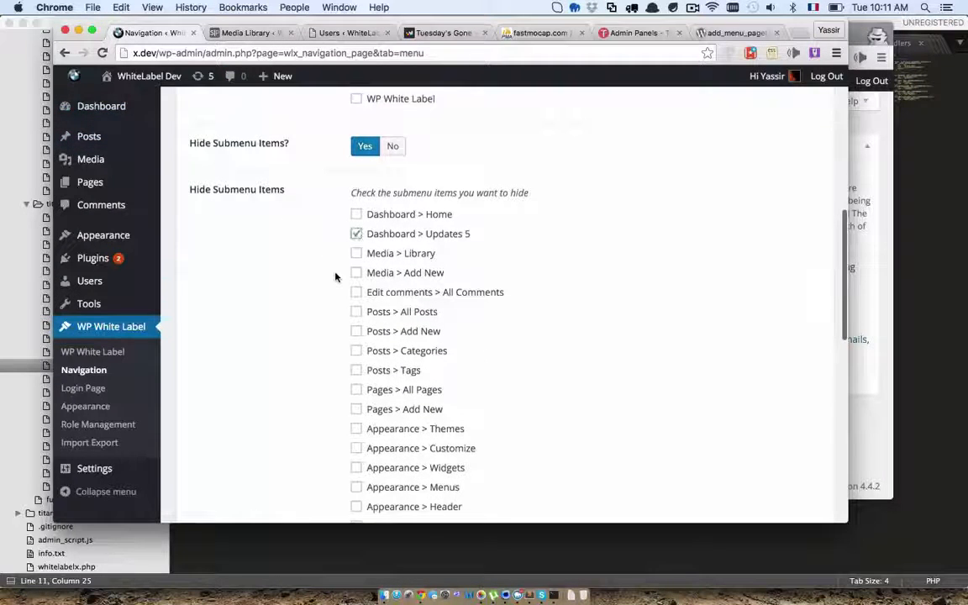
pyautogui.scroll(-9, 335, 276)
pyautogui.scroll(-5, 319, 407)
pyautogui.click(232, 447)
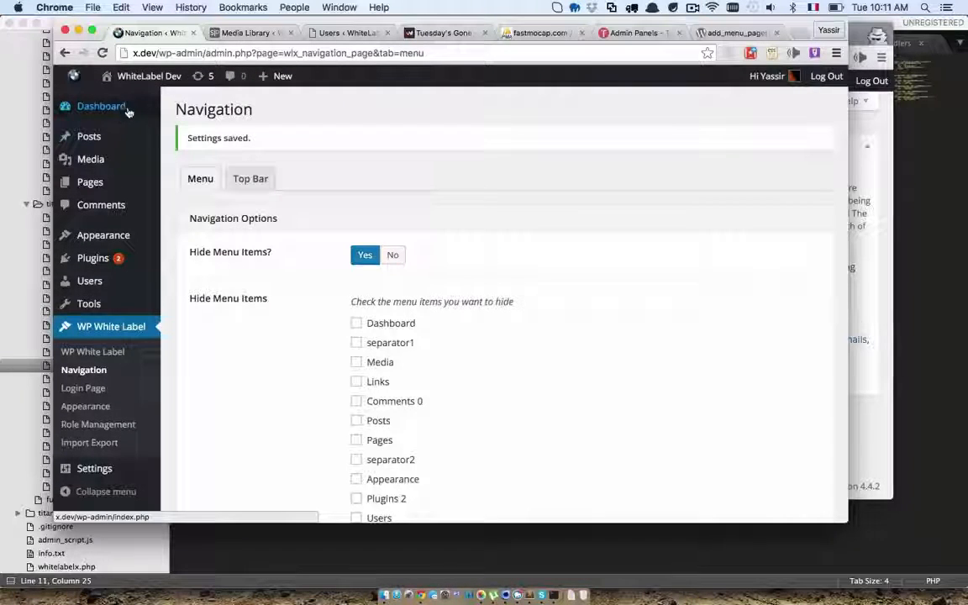
# Step: Enable Reorder Menu Items, move Dashboard between Posts and Pages in the menu order, and save the navigation settings
pyautogui.scroll(-9, 356, 401)
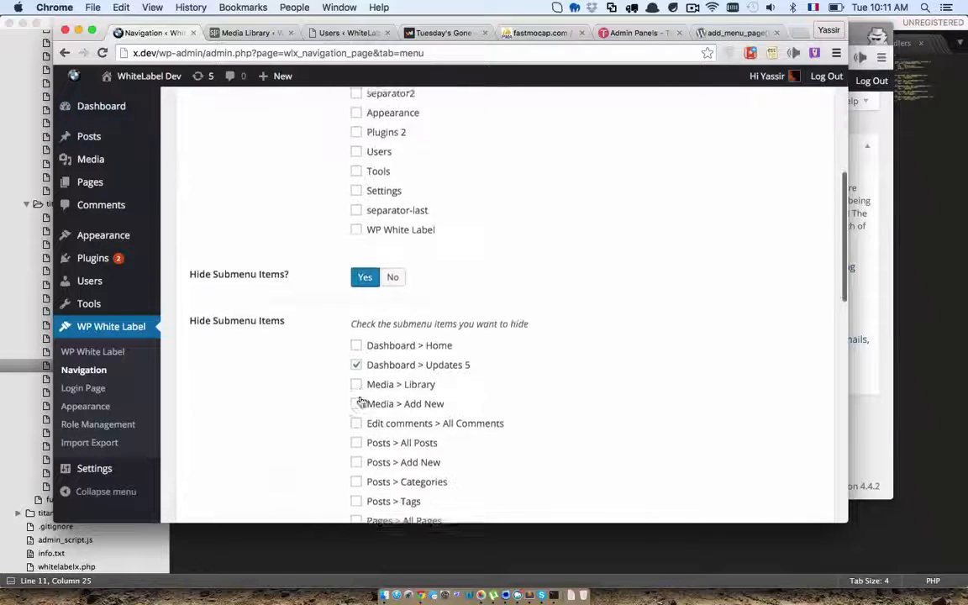
pyautogui.scroll(-10, 337, 379)
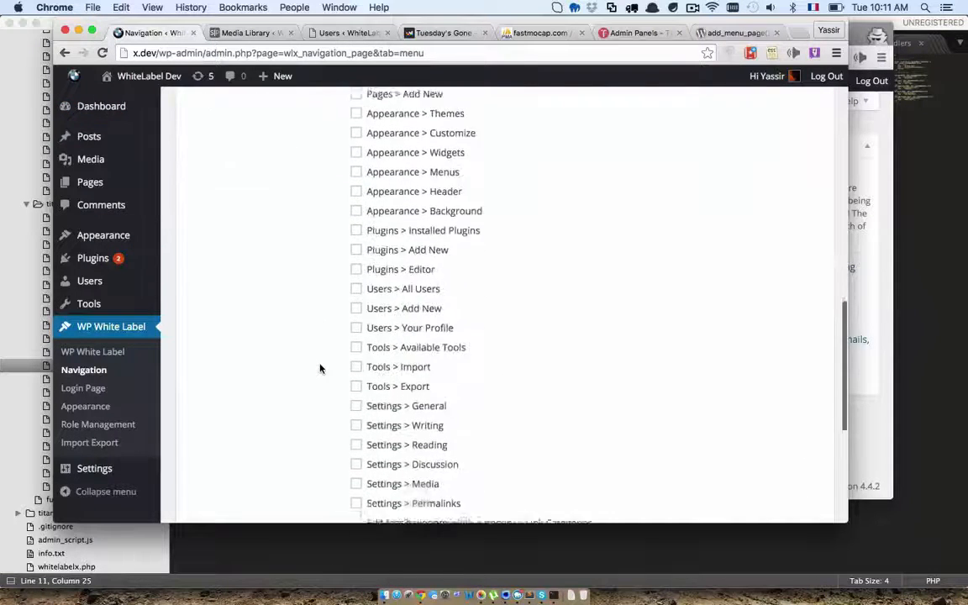
pyautogui.scroll(-6, 320, 367)
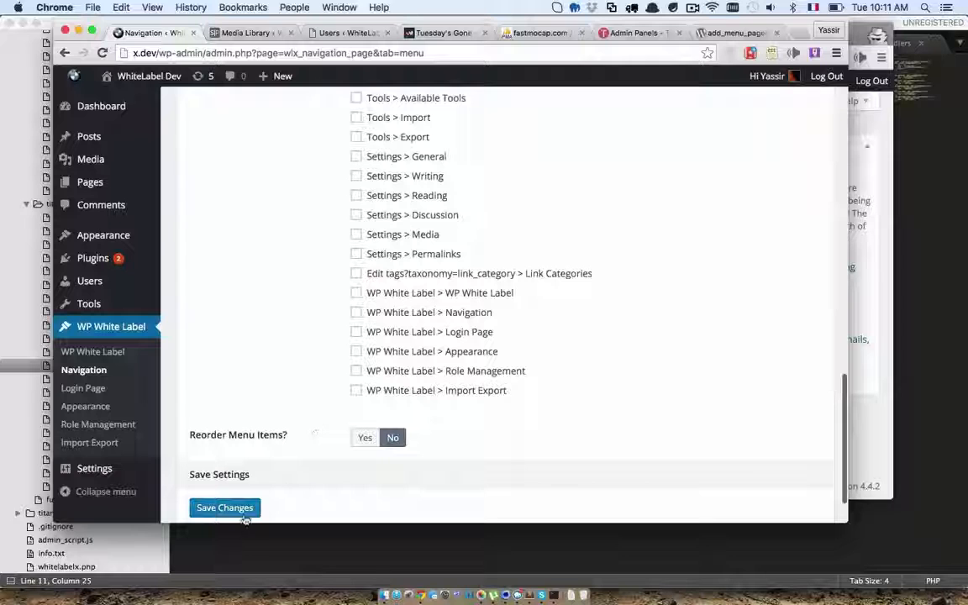
pyautogui.click(357, 440)
pyautogui.scroll(-5, 340, 454)
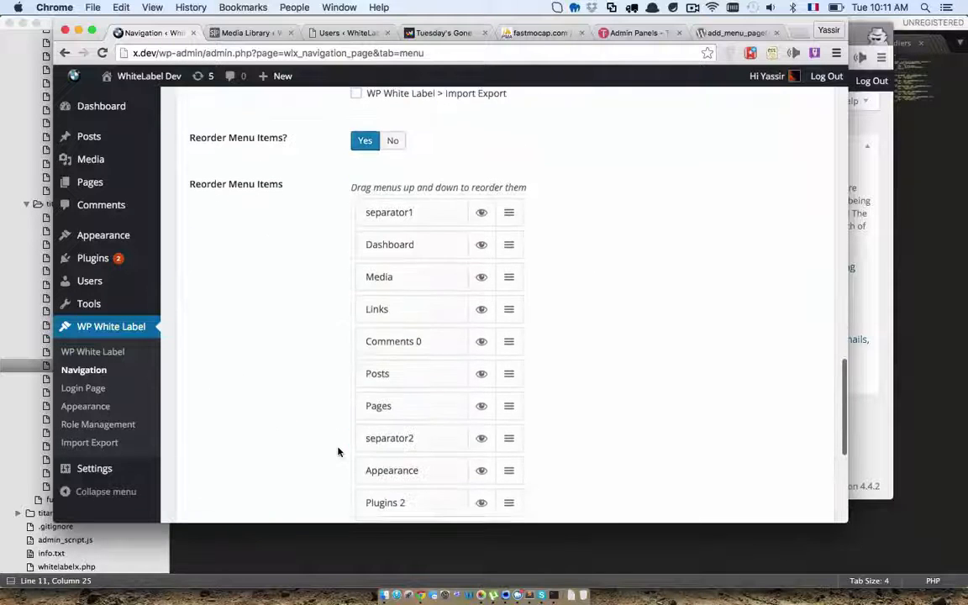
pyautogui.moveTo(399, 263); pyautogui.dragTo(367, 385)
pyautogui.scroll(-5, 324, 393)
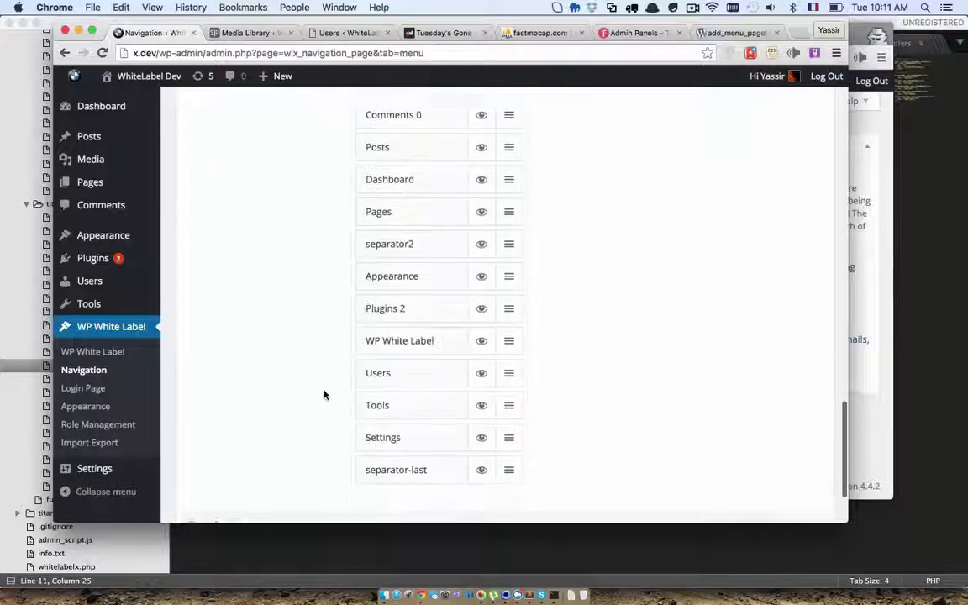
pyautogui.scroll(-1, 324, 396)
pyautogui.click(224, 505)
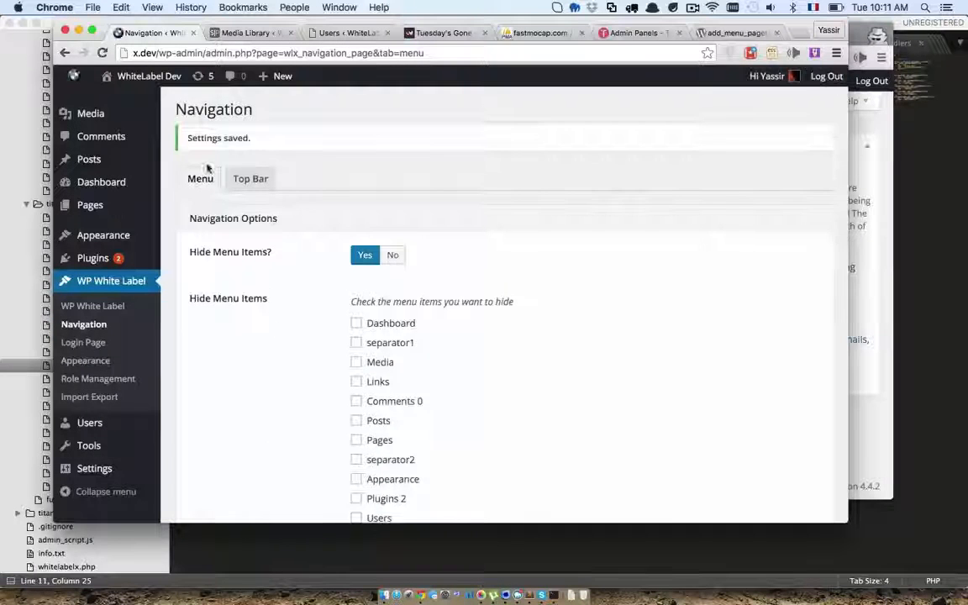
# Step: Move Dashboard to the first position in the Reorder Menu Items list
pyautogui.scroll(-20, 289, 360)
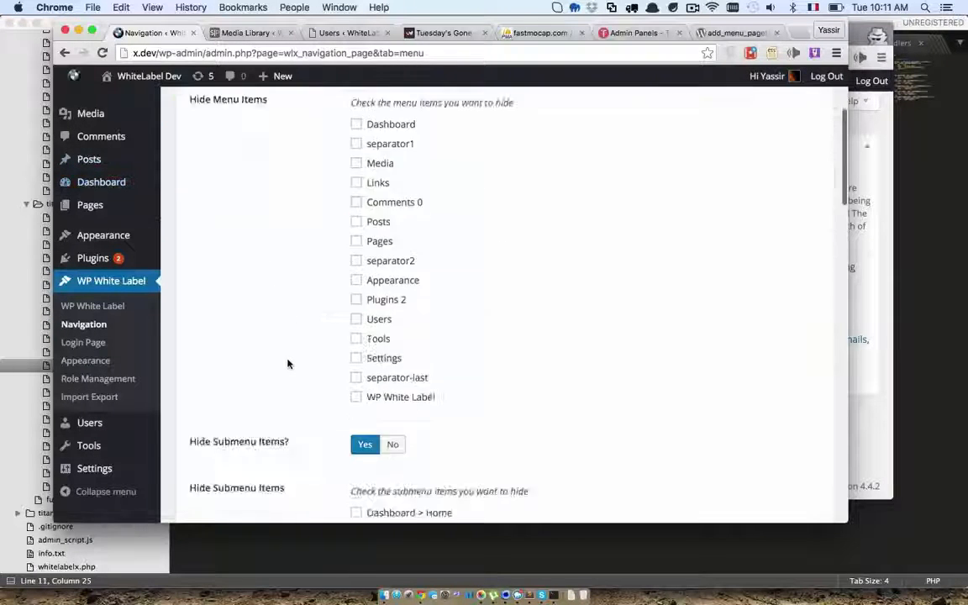
pyautogui.scroll(-2, 288, 360)
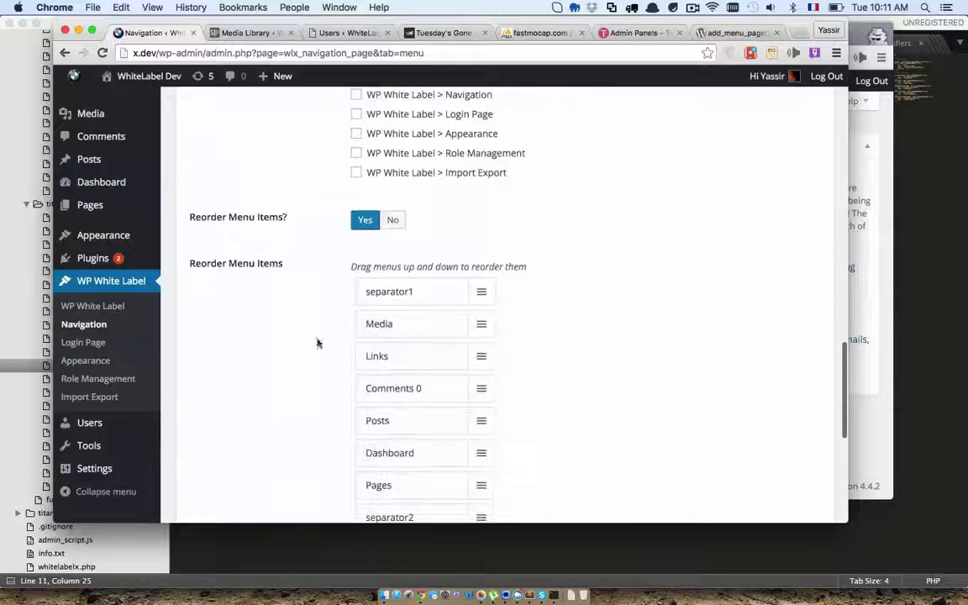
pyautogui.moveTo(385, 452); pyautogui.dragTo(396, 291)
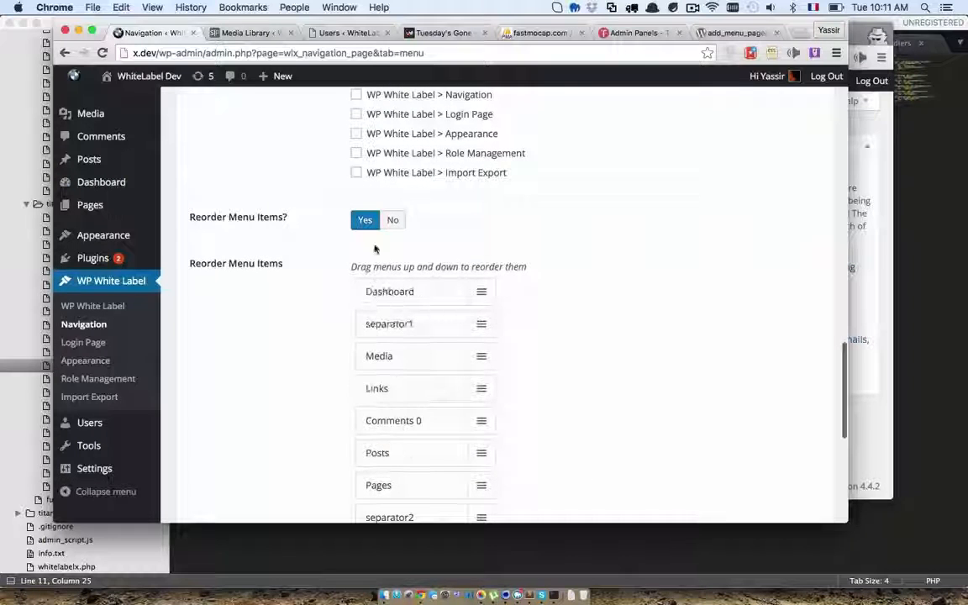
# Step: Set Reorder Menu Items, Hide Submenu Items and Hide Menu Items to No and save the navigation settings
pyautogui.click(392, 220)
pyautogui.scroll(10, 411, 216)
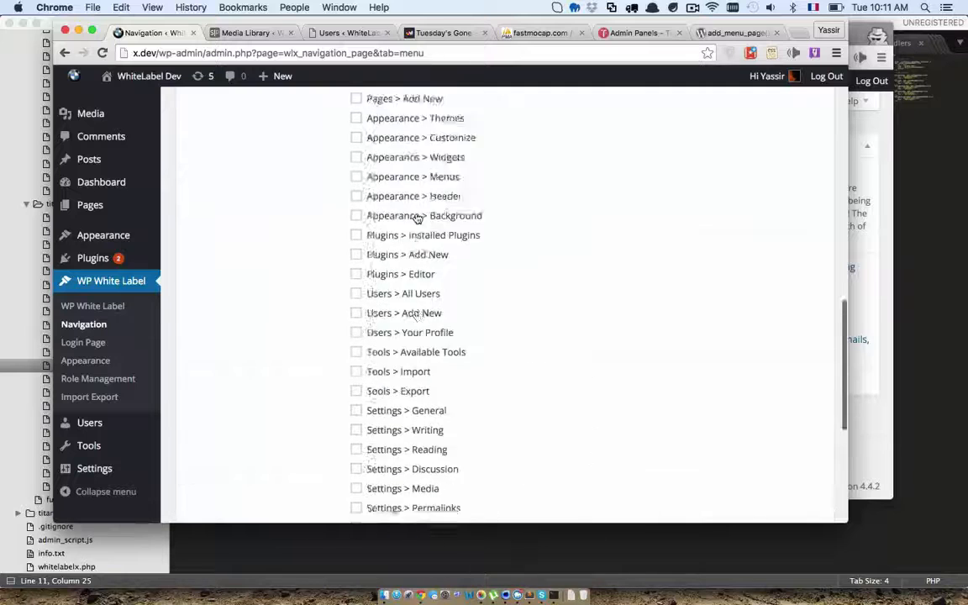
pyautogui.click(392, 220)
pyautogui.scroll(5, 401, 217)
pyautogui.click(394, 254)
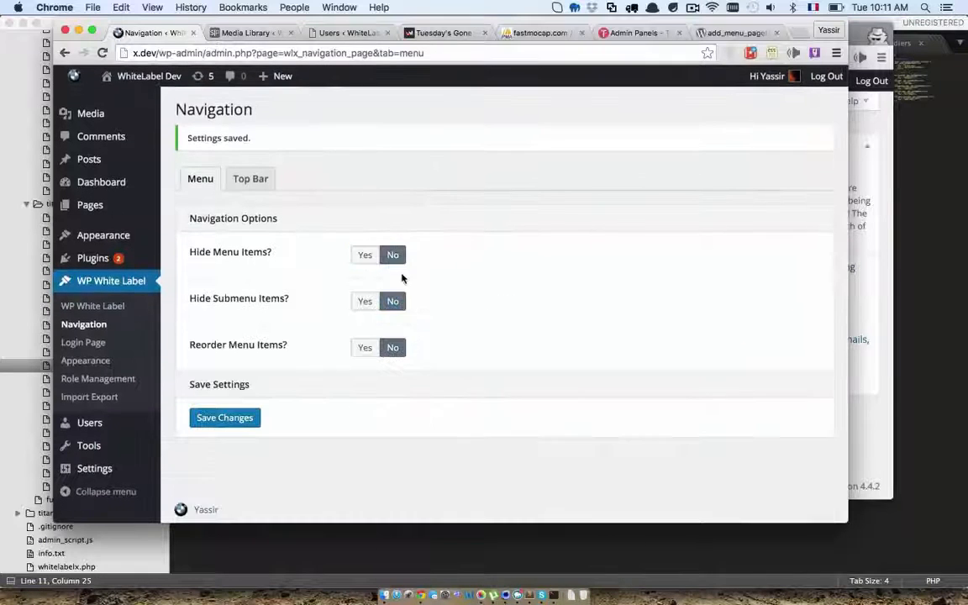
pyautogui.click(225, 417)
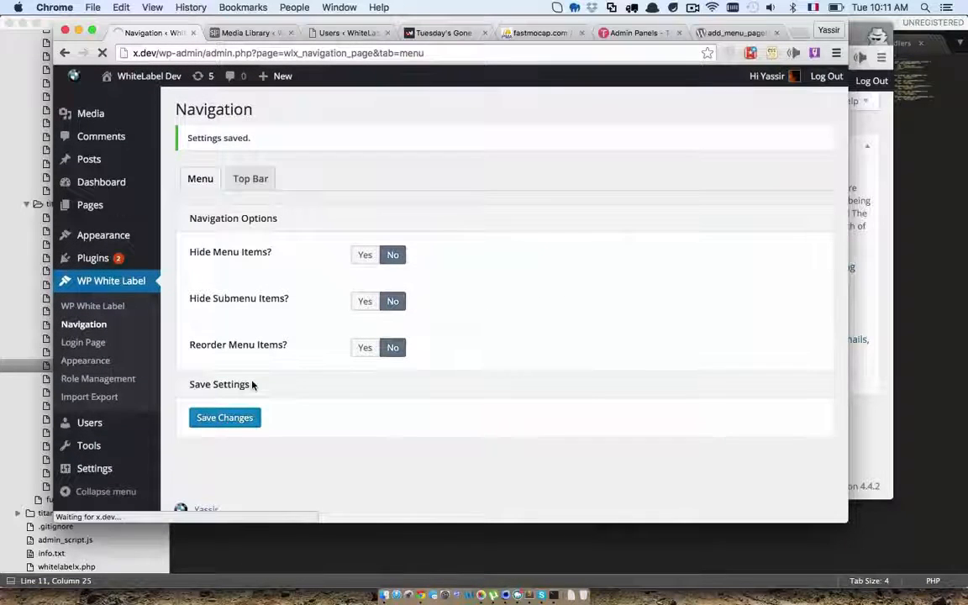
# Step: Enable Hide Admin Top Bar in the Top Bar navigation settings and save the changes
pyautogui.click(263, 183)
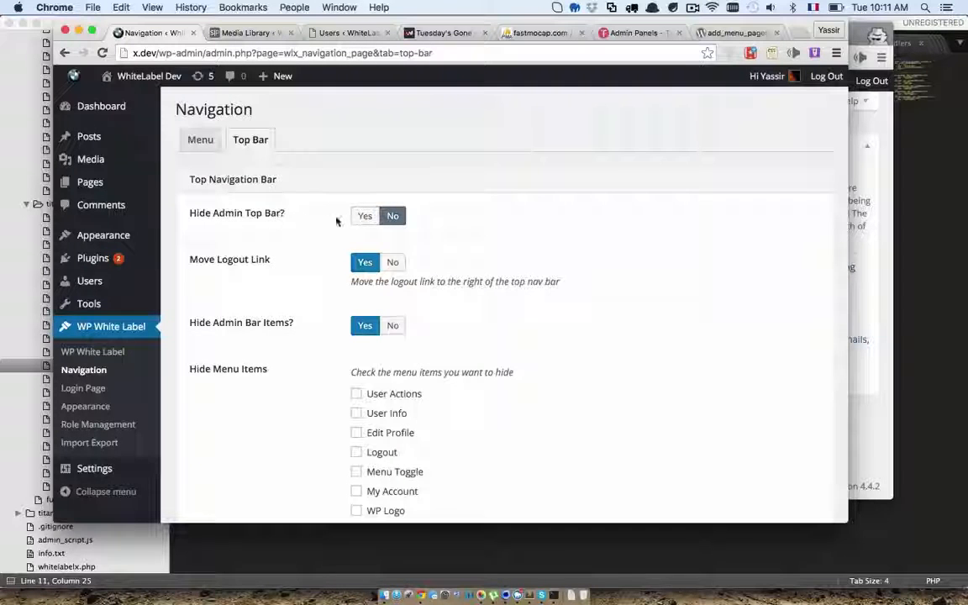
pyautogui.click(366, 218)
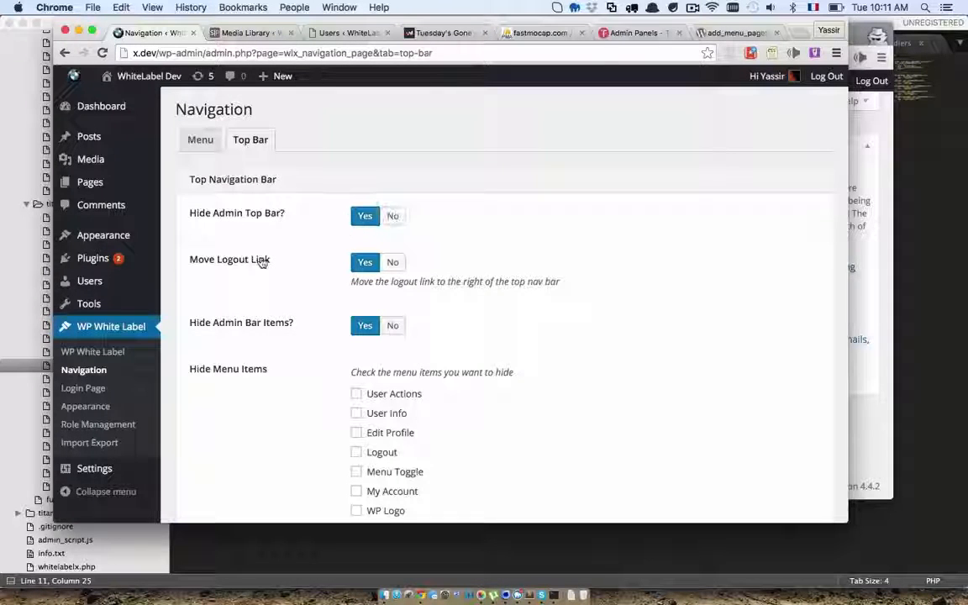
pyautogui.scroll(-10, 252, 320)
pyautogui.click(224, 447)
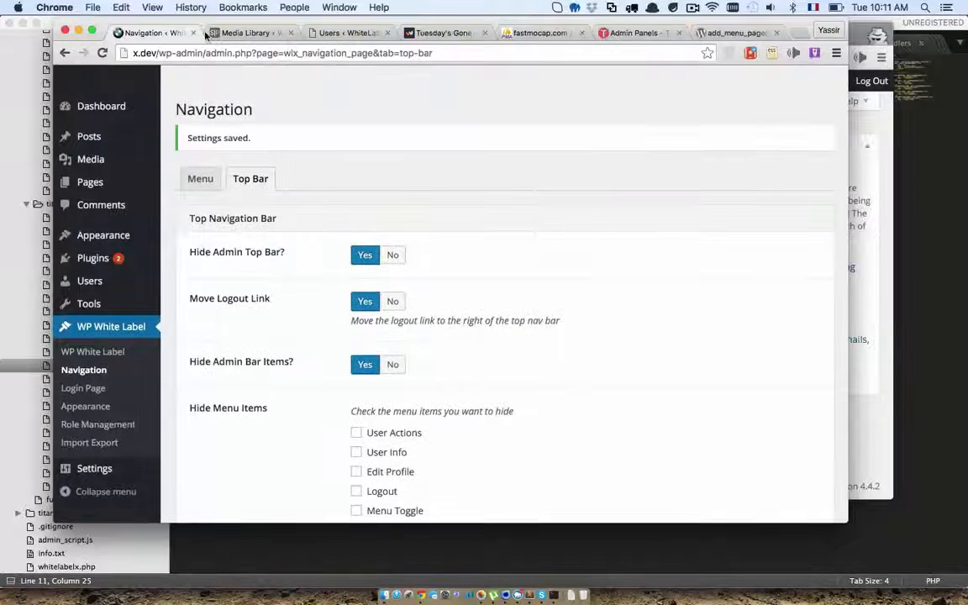
# Step: Set Hide Admin Top Bar, Move Logout Link and Hide Admin Bar Items to No and save the changes
pyautogui.click(386, 255)
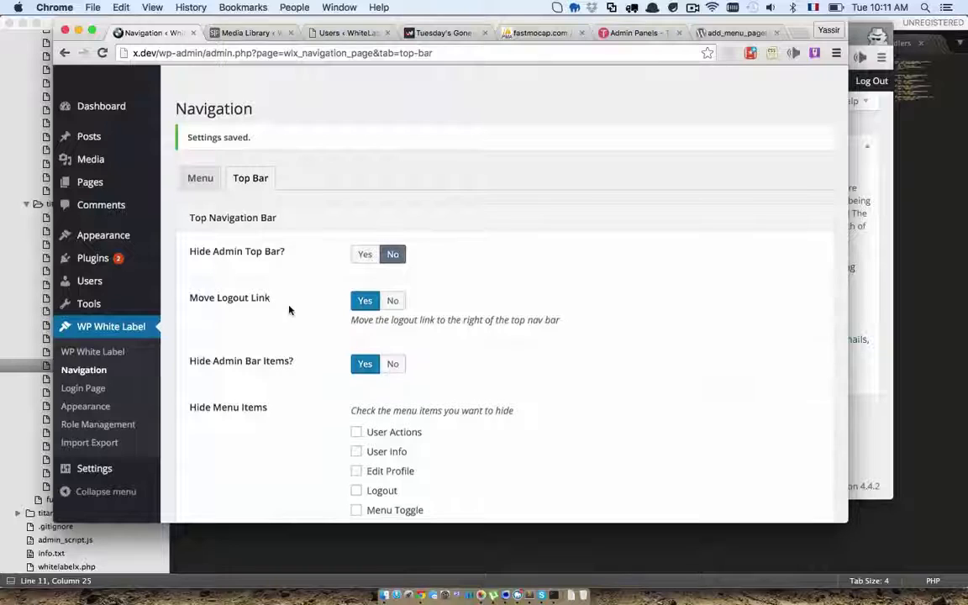
pyautogui.scroll(-1, 294, 309)
pyautogui.scroll(1, 388, 278)
pyautogui.click(391, 288)
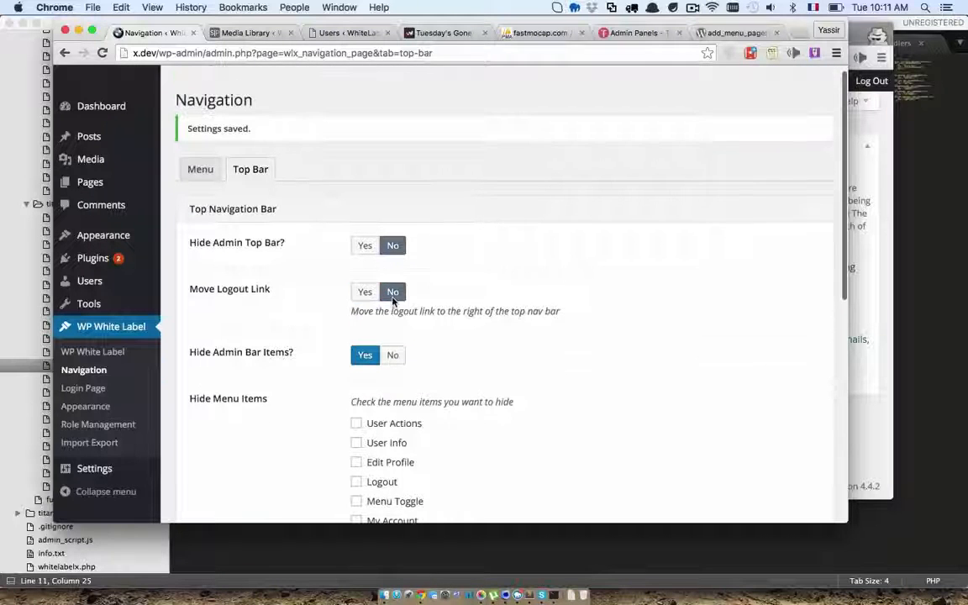
pyautogui.scroll(-1, 394, 302)
pyautogui.click(393, 311)
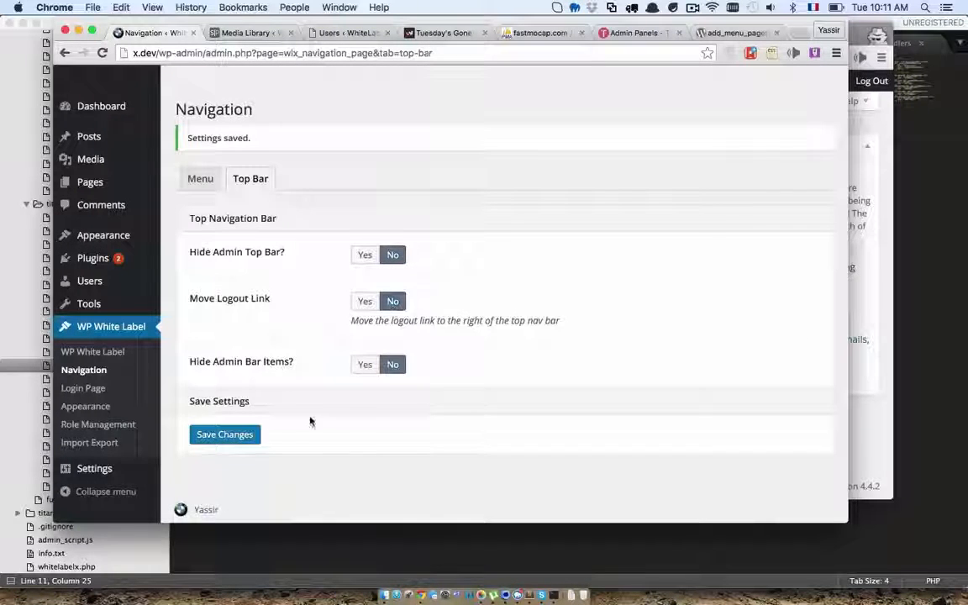
pyautogui.click(252, 434)
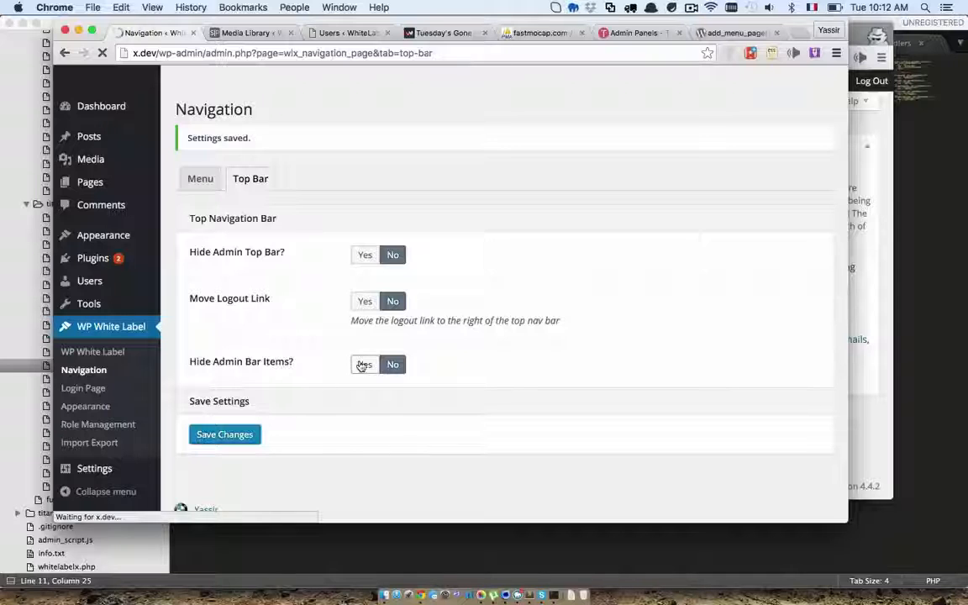
# Step: Check the logout link in the account menu, then enable Move Logout Link and save the Top Bar settings
pyautogui.moveTo(799, 75)
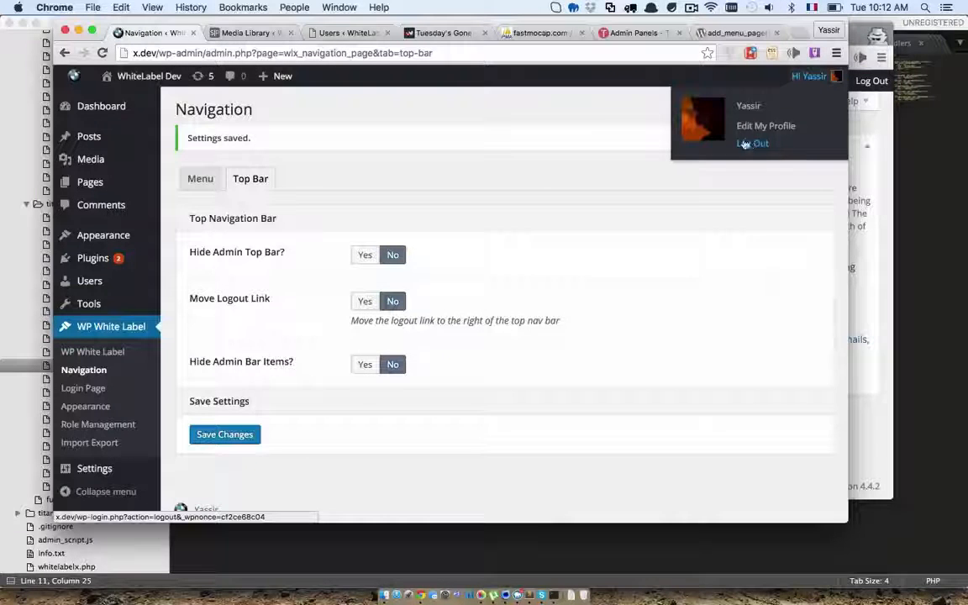
pyautogui.click(365, 301)
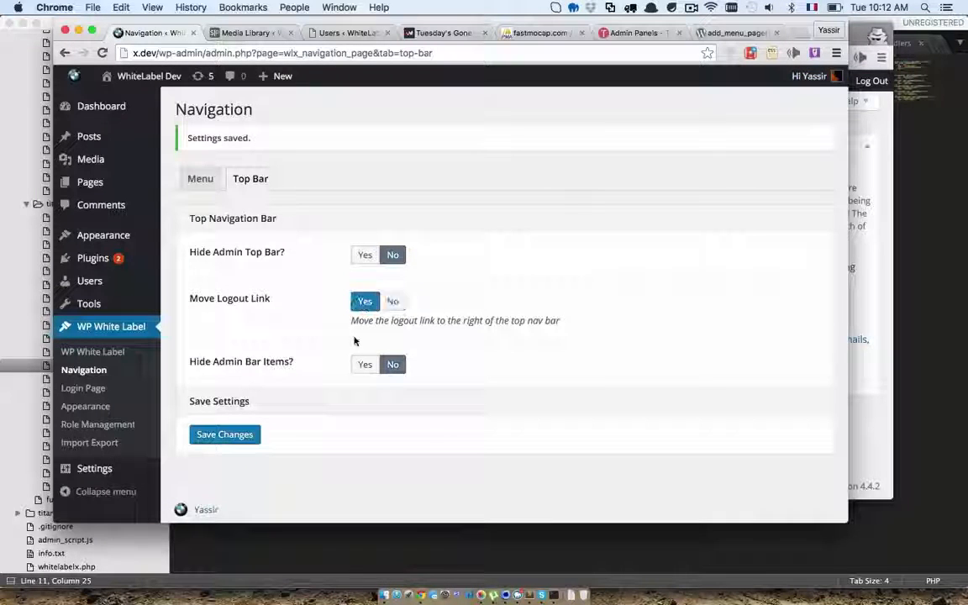
pyautogui.click(249, 437)
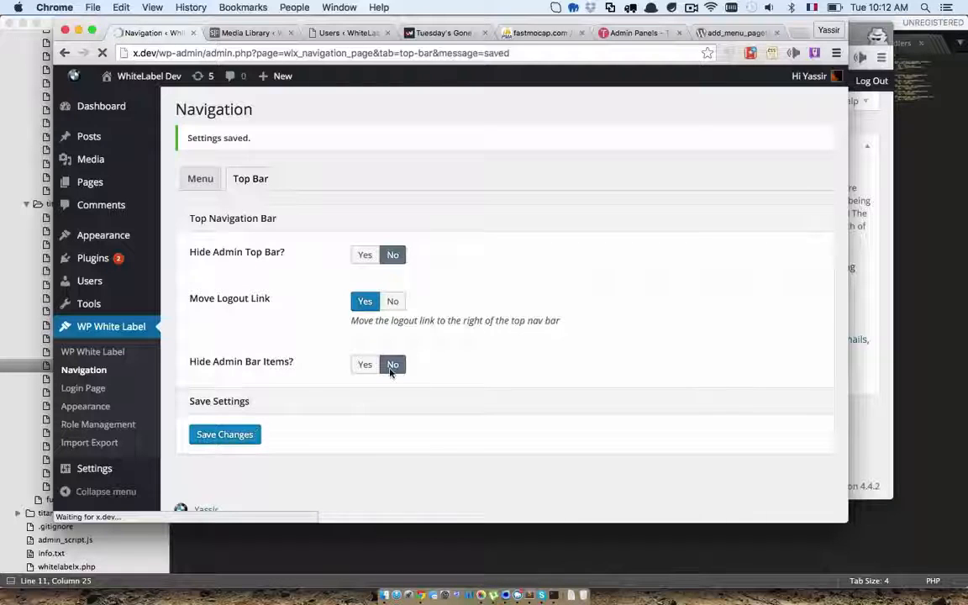
pyautogui.moveTo(800, 80)
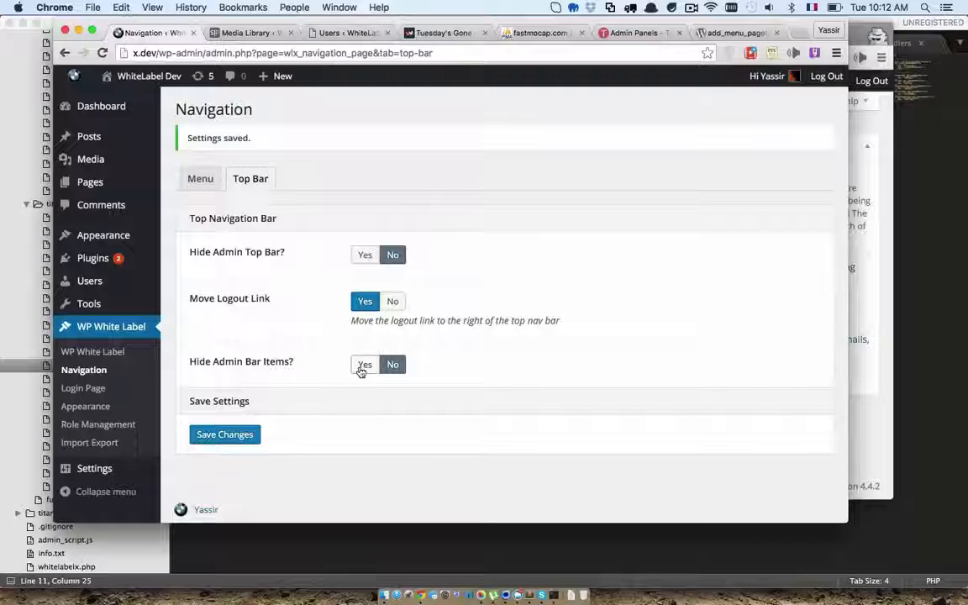
# Step: Enable Hide Admin Bar Items, select Site Name as hidden and save the Top Bar settings
pyautogui.click(363, 365)
pyautogui.scroll(-5, 360, 362)
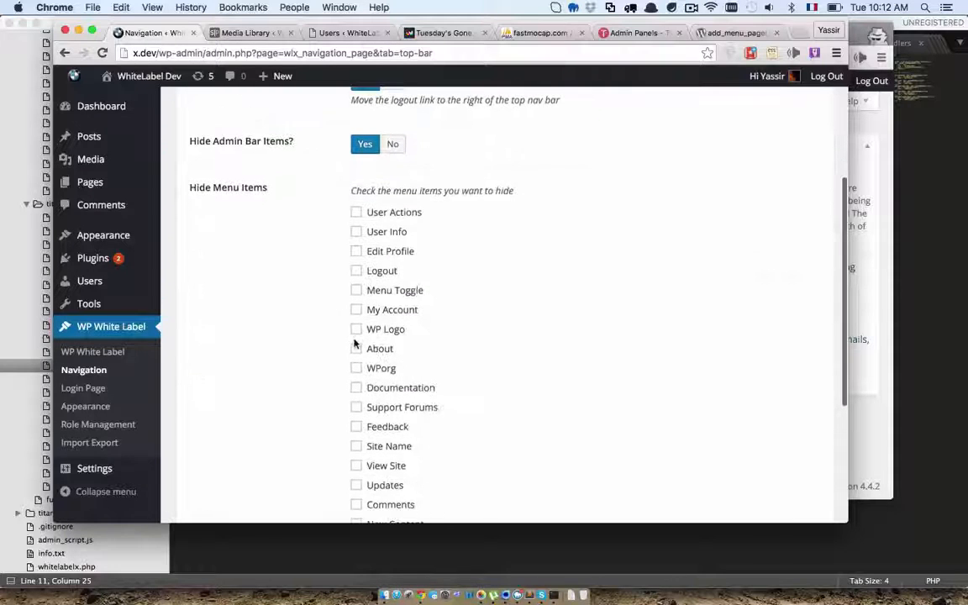
pyautogui.scroll(1, 360, 320)
pyautogui.scroll(-4, 360, 316)
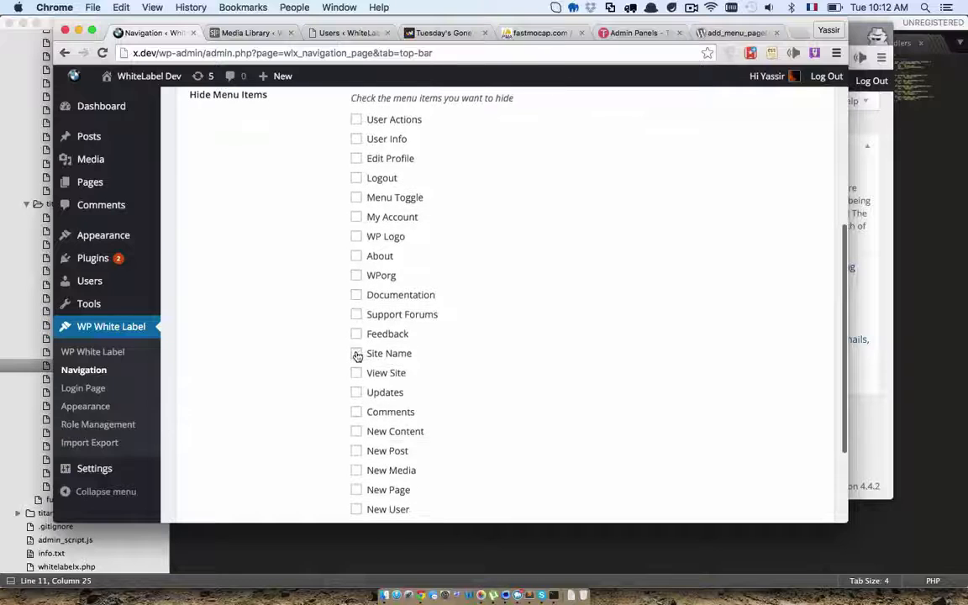
pyautogui.click(357, 355)
pyautogui.scroll(-2, 290, 340)
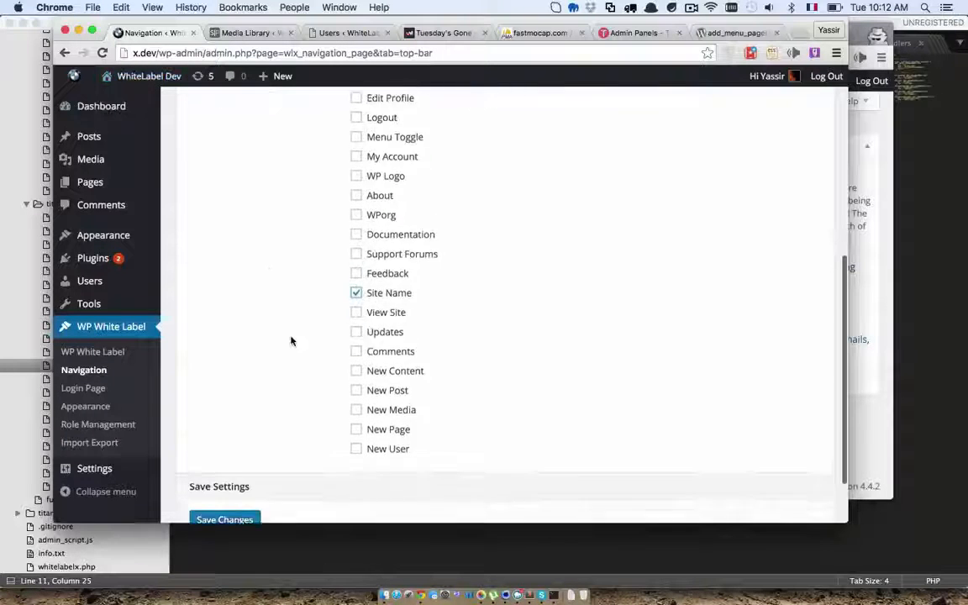
pyautogui.scroll(-2, 291, 341)
pyautogui.click(252, 450)
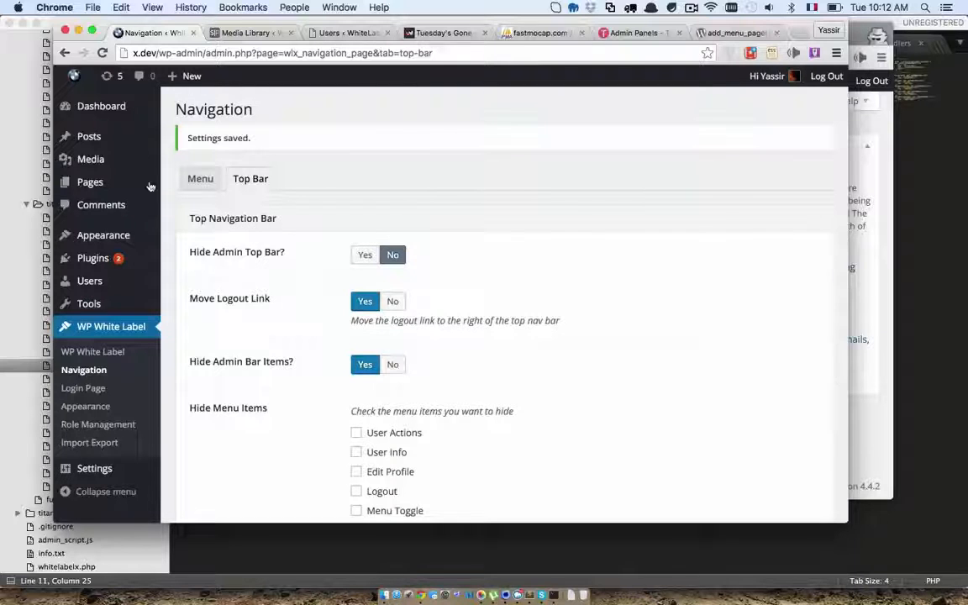
pyautogui.moveTo(95, 84)
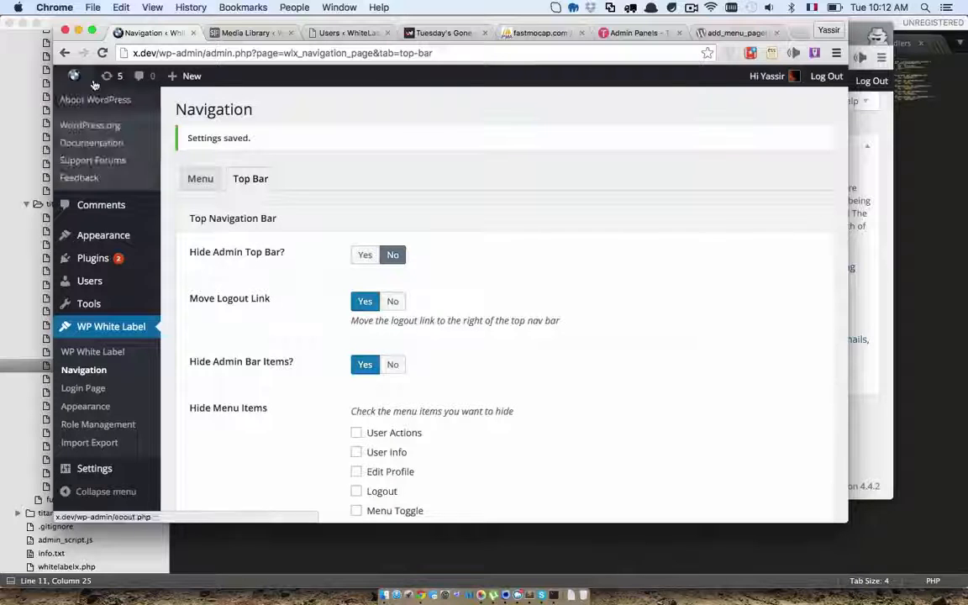
# Step: Deselect Site Name in the hidden admin bar items and save the Top Bar settings
pyautogui.scroll(-10, 324, 455)
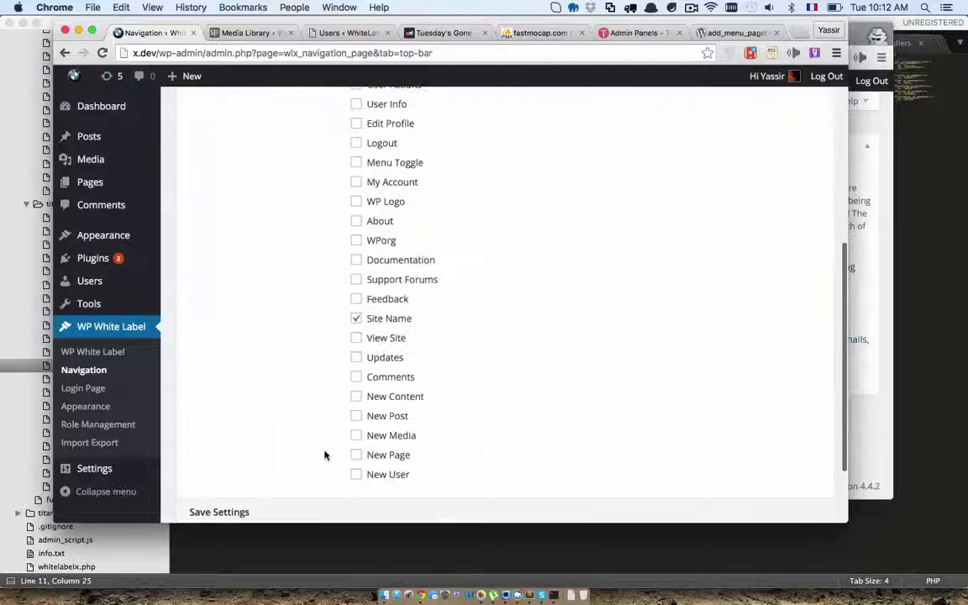
pyautogui.scroll(2, 335, 442)
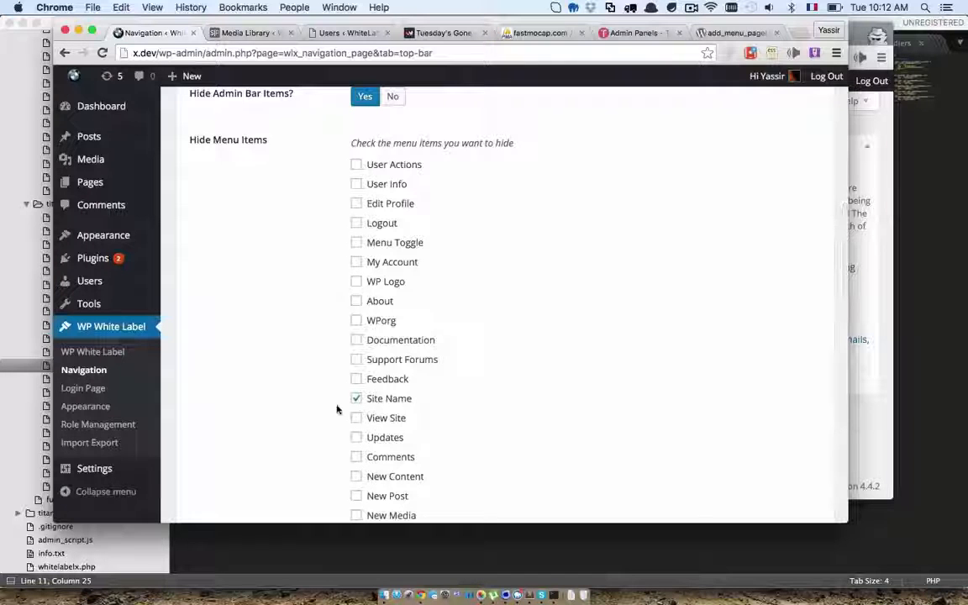
pyautogui.scroll(-1, 337, 407)
pyautogui.click(357, 385)
pyautogui.scroll(-5, 337, 402)
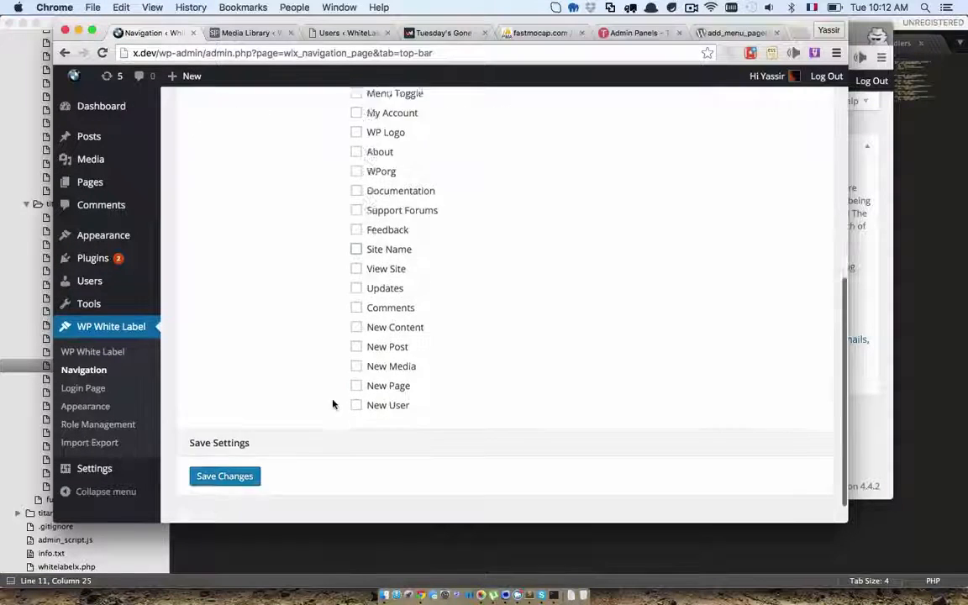
pyautogui.click(255, 446)
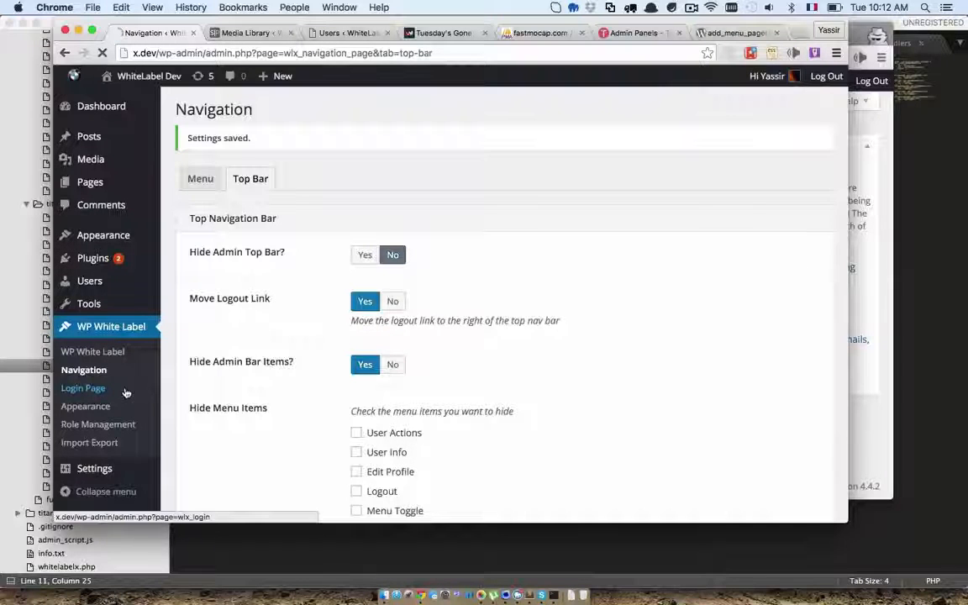
# Step: Enable the custom login page in the Login Page settings and log out in the second browser window to show the login form
pyautogui.click(129, 391)
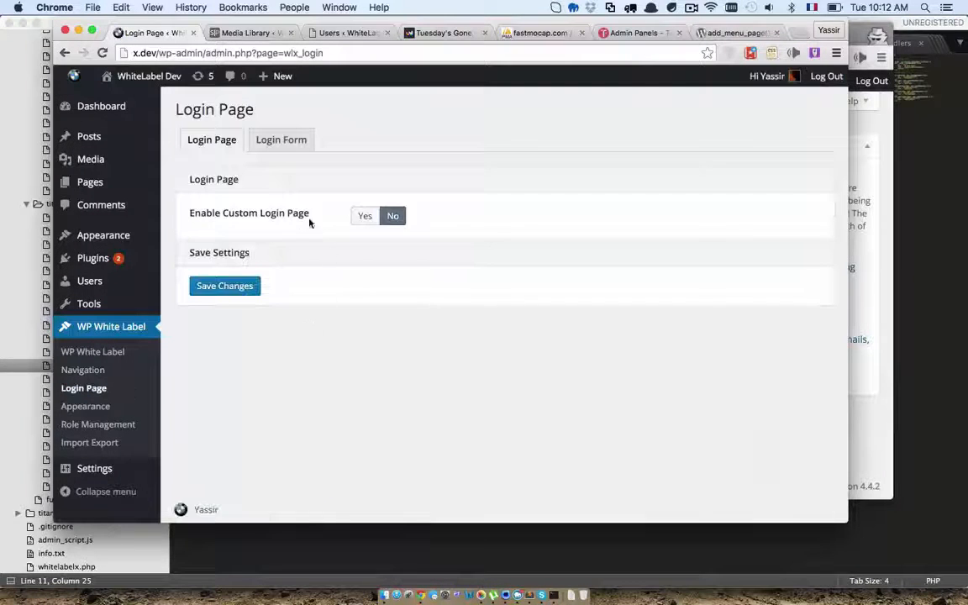
pyautogui.click(364, 216)
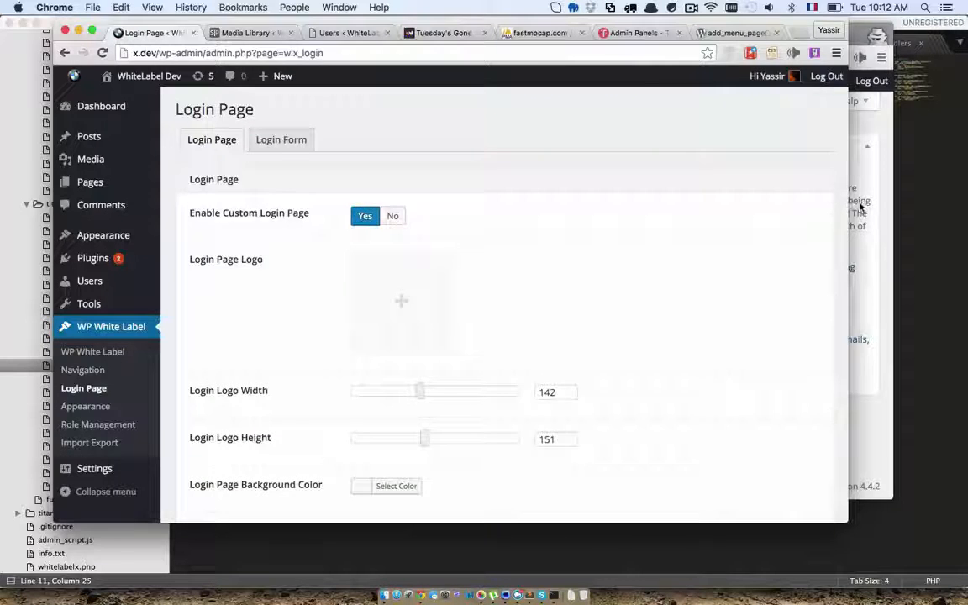
pyautogui.click(861, 206)
pyautogui.click(872, 81)
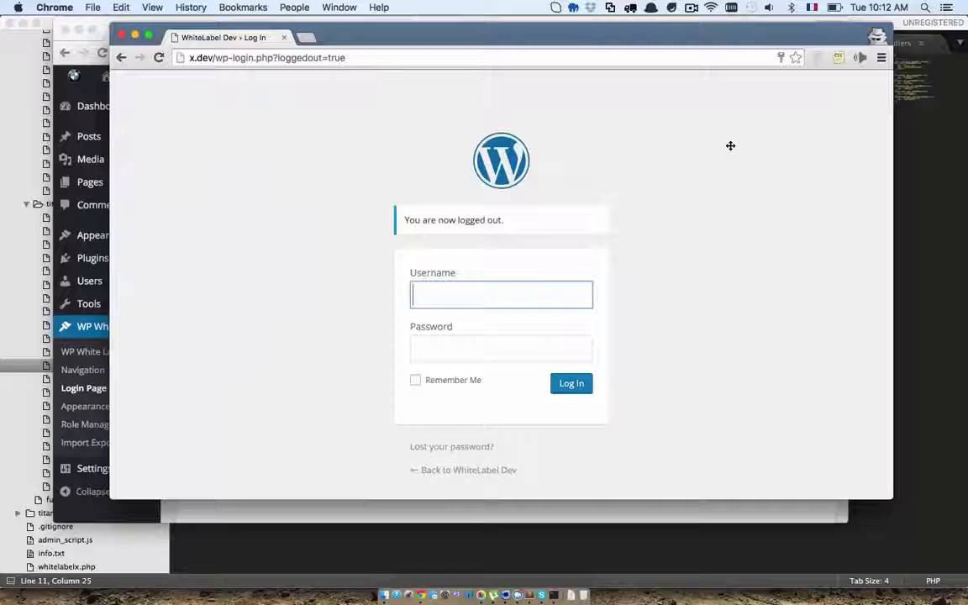
# Step: Load x.dev/wp-login.php without the loggedout parameter in the second browser window
pyautogui.press('super+l')
pyautogui.press('Return')
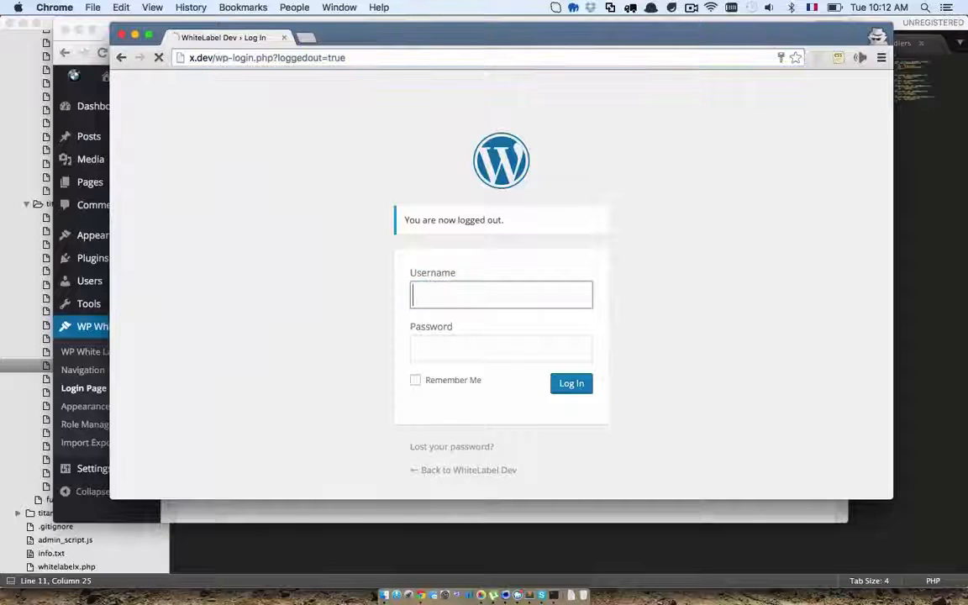
pyautogui.press('super+l')
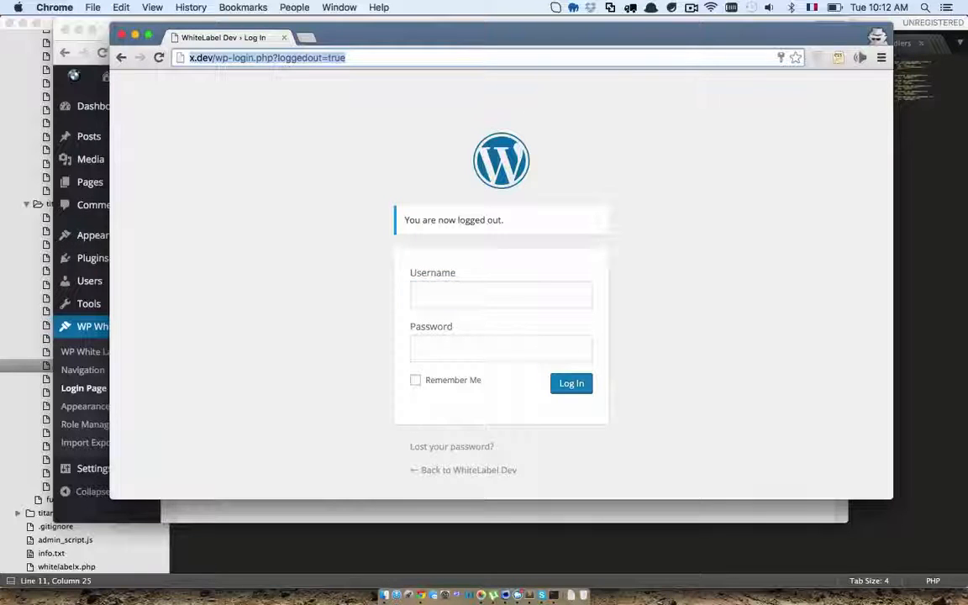
pyautogui.press('Right')
pyautogui.press('BackSpace')
pyautogui.press('BackSpace')
pyautogui.press('BackSpace')
pyautogui.press('BackSpace')
pyautogui.press('BackSpace')
pyautogui.press('BackSpace')
pyautogui.press('BackSpace')
pyautogui.press('BackSpace')
pyautogui.press('BackSpace')
pyautogui.press('BackSpace')
pyautogui.press('BackSpace')
pyautogui.press('BackSpace')
pyautogui.press('BackSpace')
pyautogui.press('BackSpace')
pyautogui.press('BackSpace')
pyautogui.press('BackSpace')
pyautogui.press('BackSpace')
pyautogui.press('BackSpace')
pyautogui.write('php')
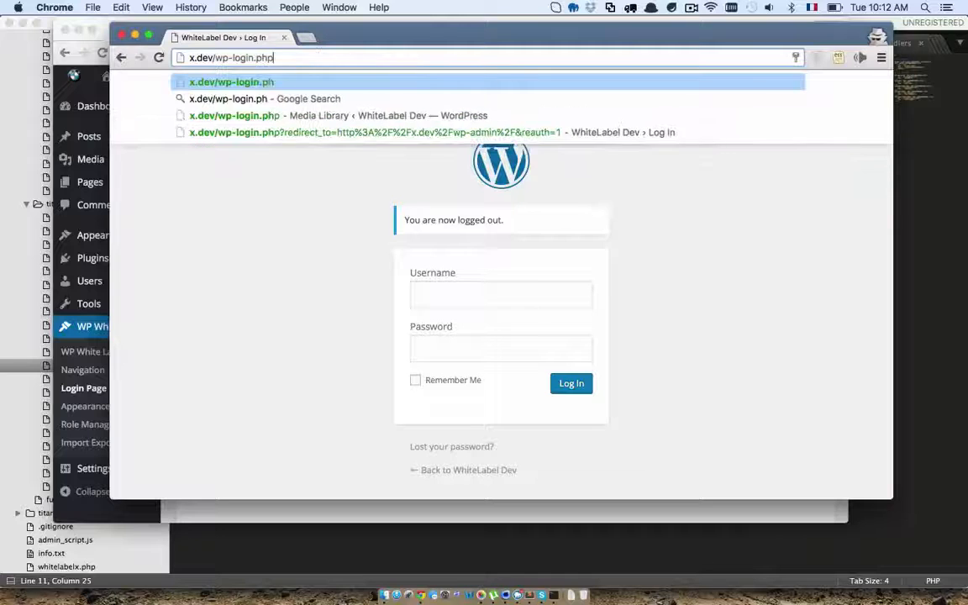
pyautogui.press('Return')
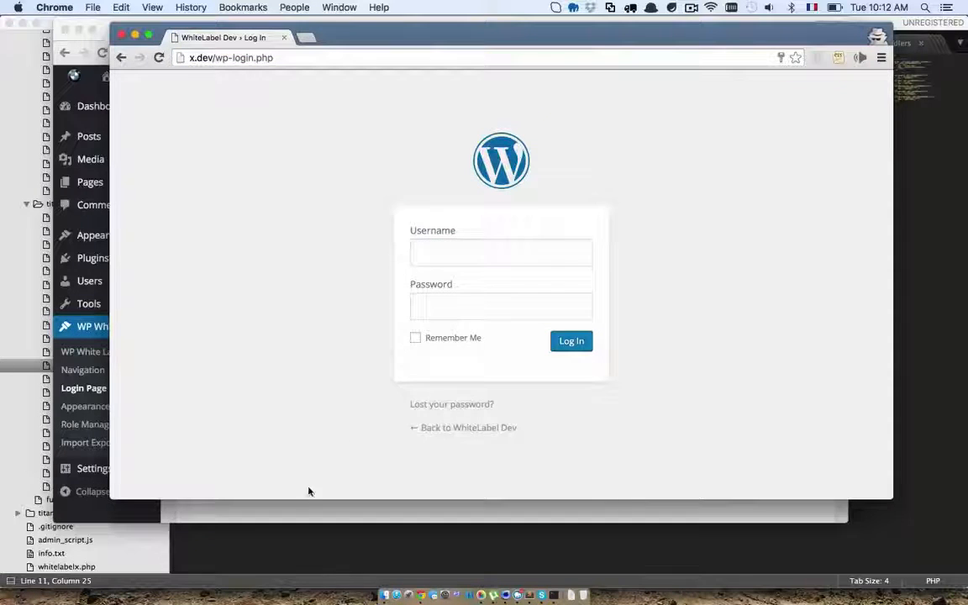
# Step: Set the Login Page Logo to car_logo_PNG1641.png from the Media Library in the admin window's Login Page settings
pyautogui.click(298, 510)
pyautogui.scroll(-2, 345, 337)
pyautogui.click(391, 241)
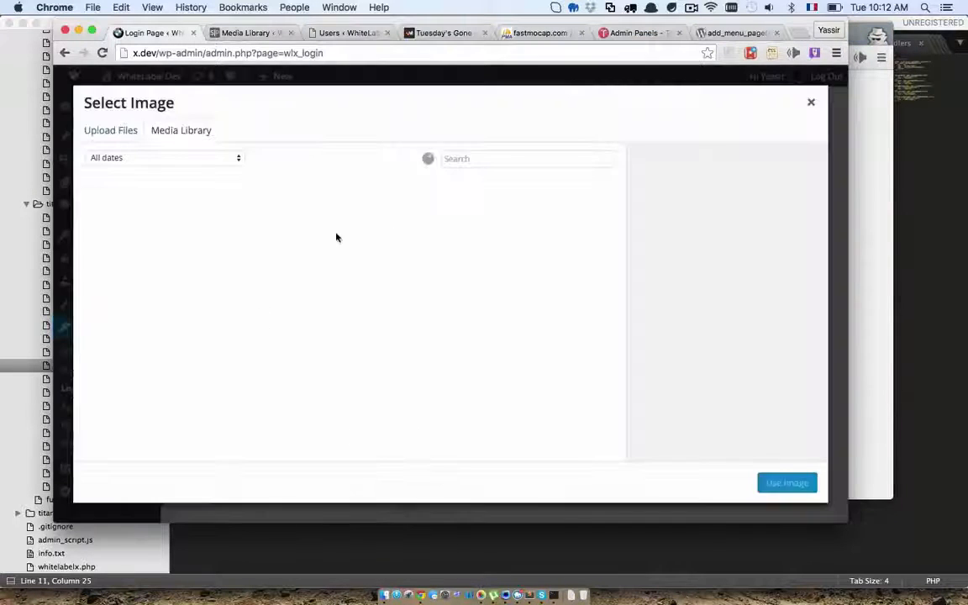
pyautogui.click(135, 231)
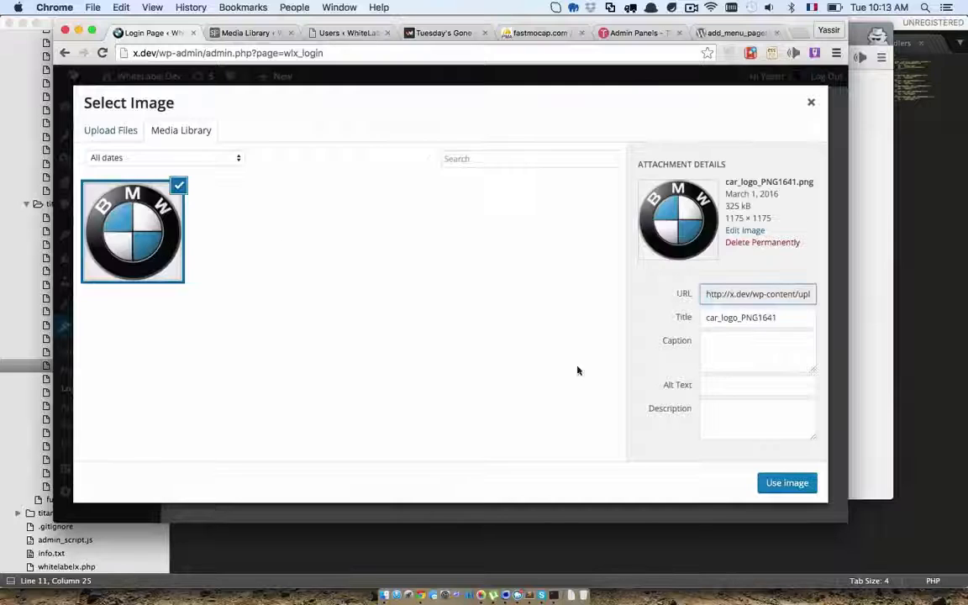
pyautogui.click(776, 485)
pyautogui.scroll(-2, 532, 362)
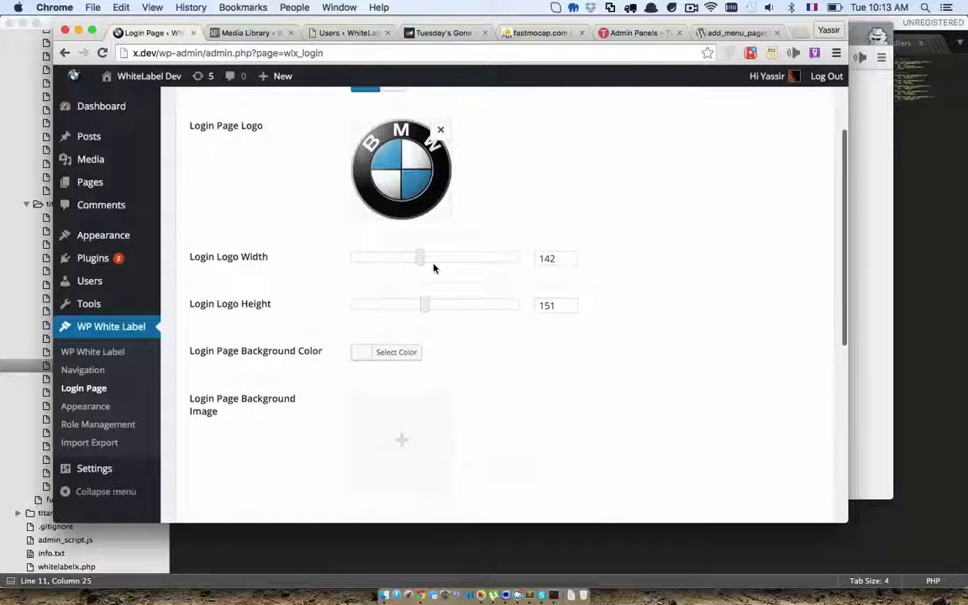
# Step: Set the Login Page Background Color to the preset blue #1e73be
pyautogui.scroll(-3, 504, 317)
pyautogui.click(406, 238)
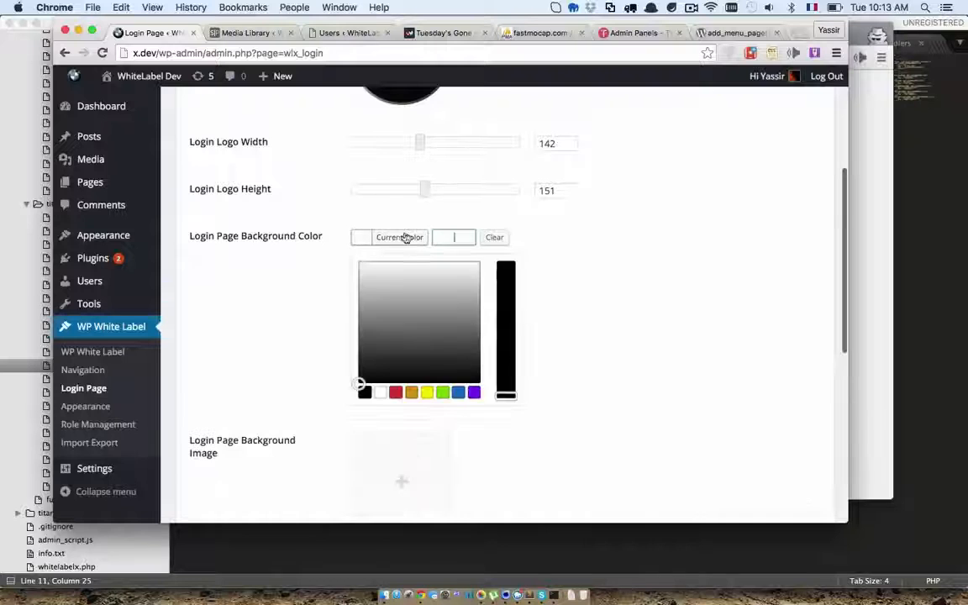
pyautogui.click(459, 394)
pyautogui.click(575, 378)
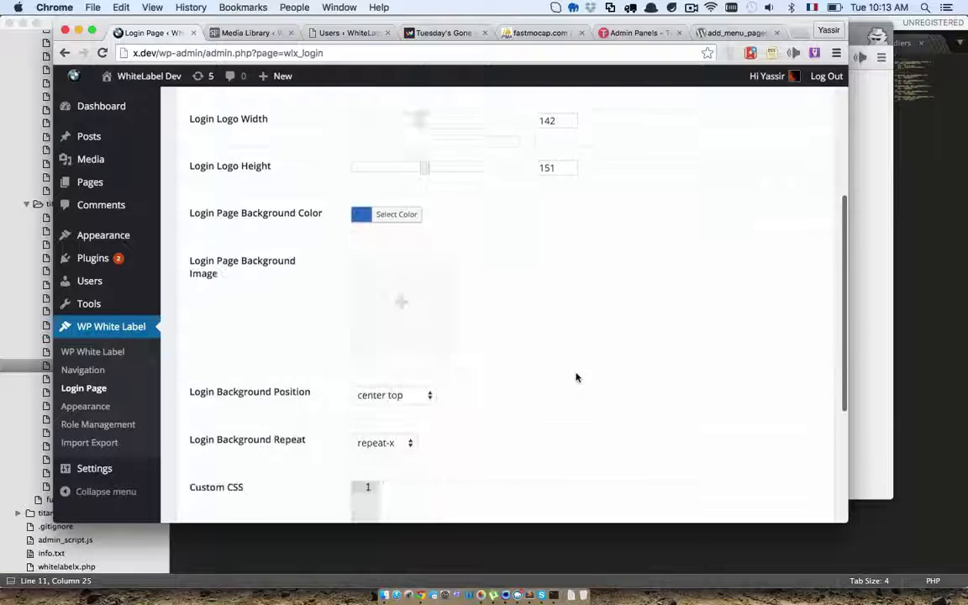
# Step: Save the Login Page settings and reload the login form in the second browser window to check its branding
pyautogui.scroll(-2, 577, 378)
pyautogui.scroll(-1, 487, 309)
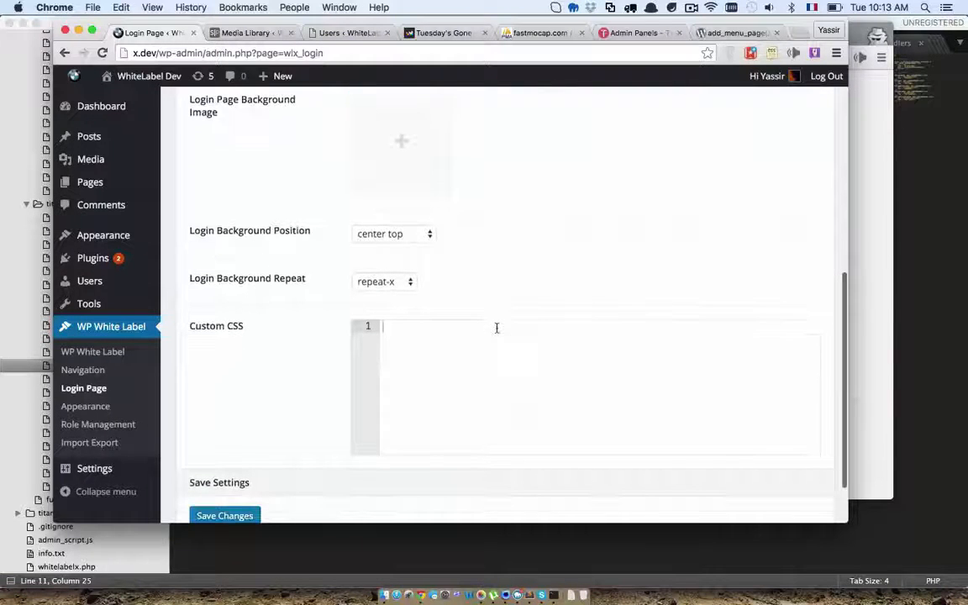
pyautogui.scroll(2, 386, 227)
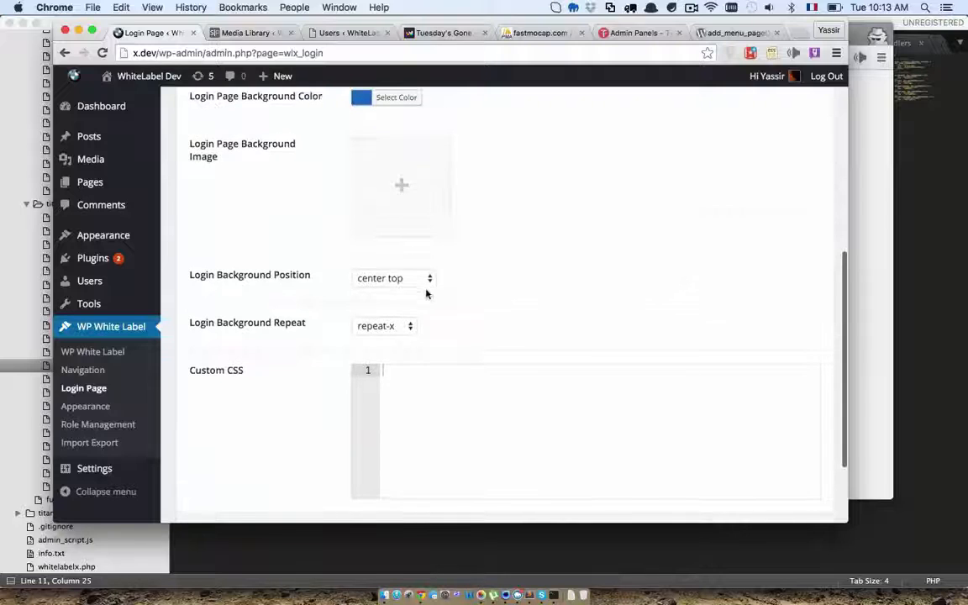
pyautogui.scroll(-2, 426, 293)
pyautogui.scroll(6, 424, 394)
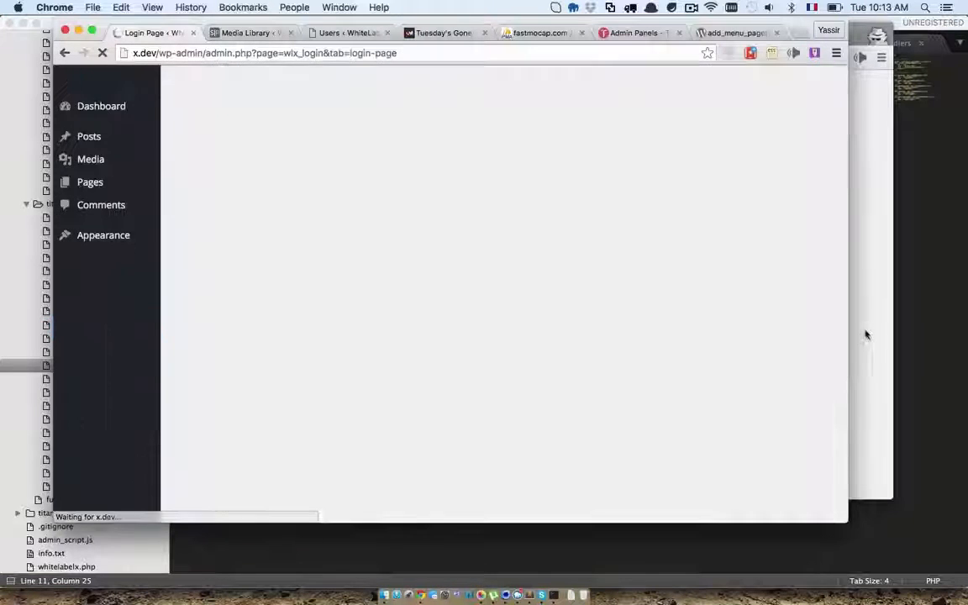
pyautogui.click(868, 334)
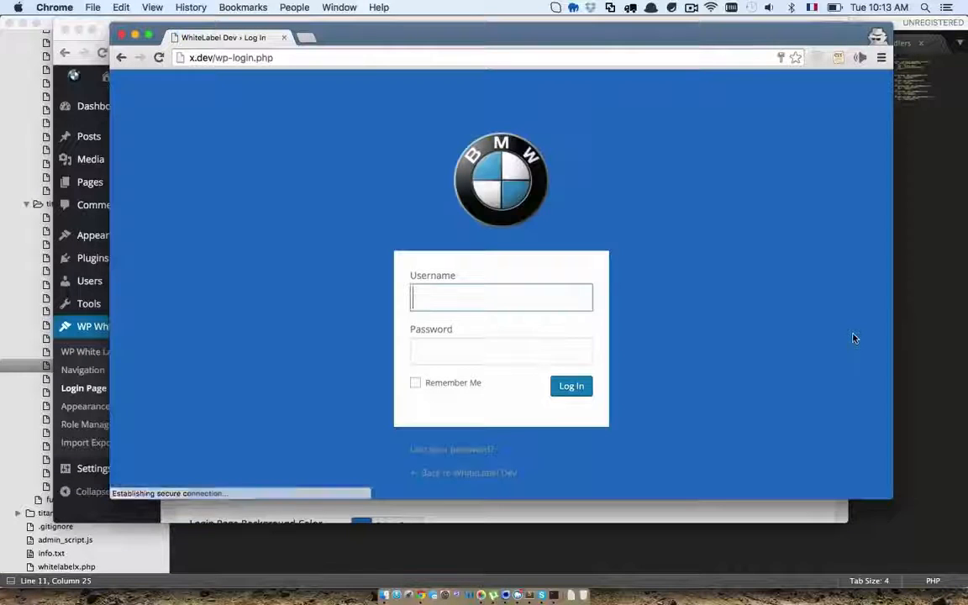
# Step: Change the Login Page Background Color to a very dark navy blue in the admin window
pyautogui.click(650, 518)
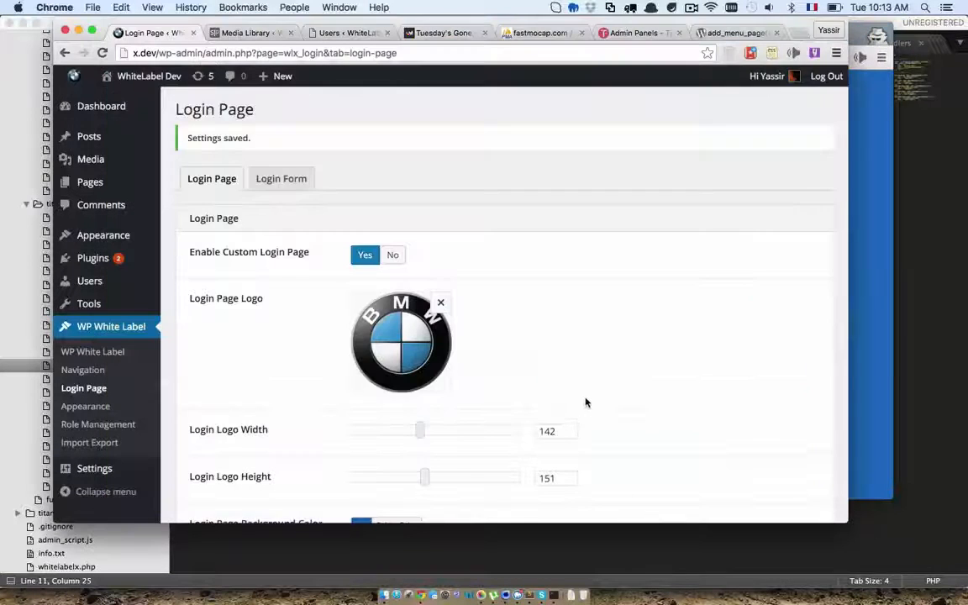
pyautogui.scroll(-6, 586, 403)
pyautogui.scroll(2, 586, 403)
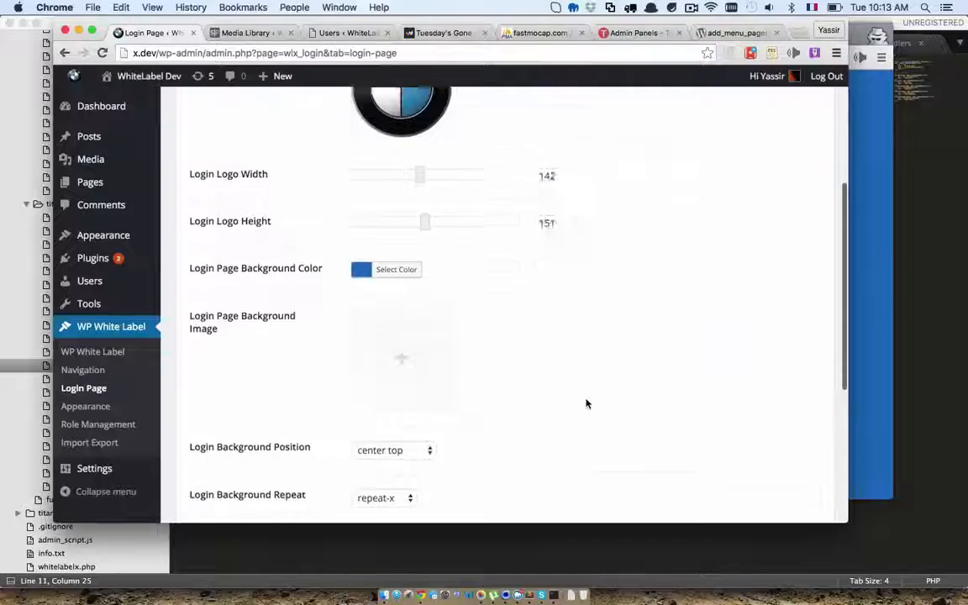
pyautogui.click(391, 281)
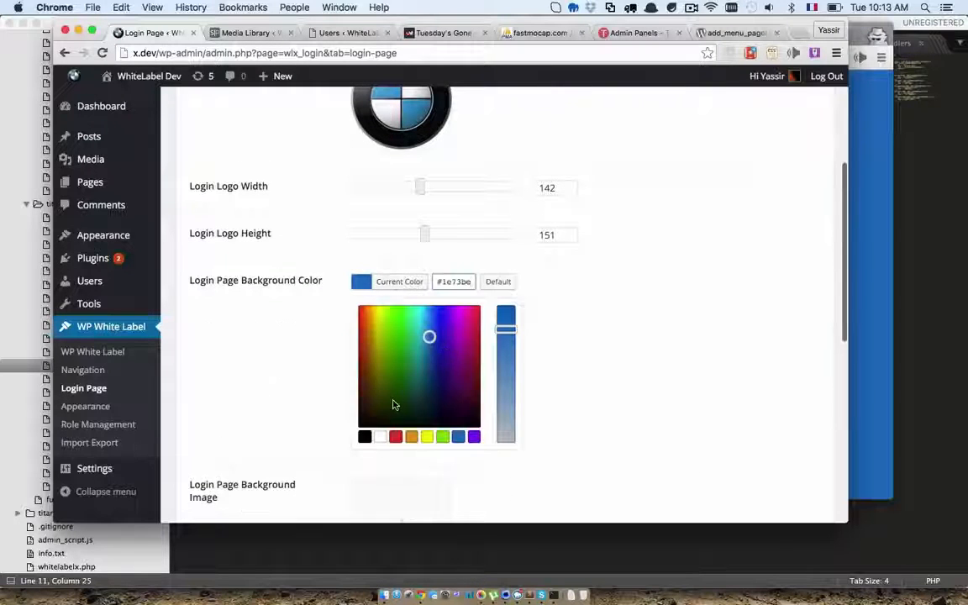
pyautogui.moveTo(392, 405)
pyautogui.mouseDown()
pyautogui.moveTo(374, 410)
pyautogui.moveTo(406, 397)
pyautogui.moveTo(432, 407)
pyautogui.mouseUp()
pyautogui.click(616, 350)
# Step: Save the Login Page settings and refresh the login form in the second browser window to check the background
pyautogui.scroll(-10, 616, 350)
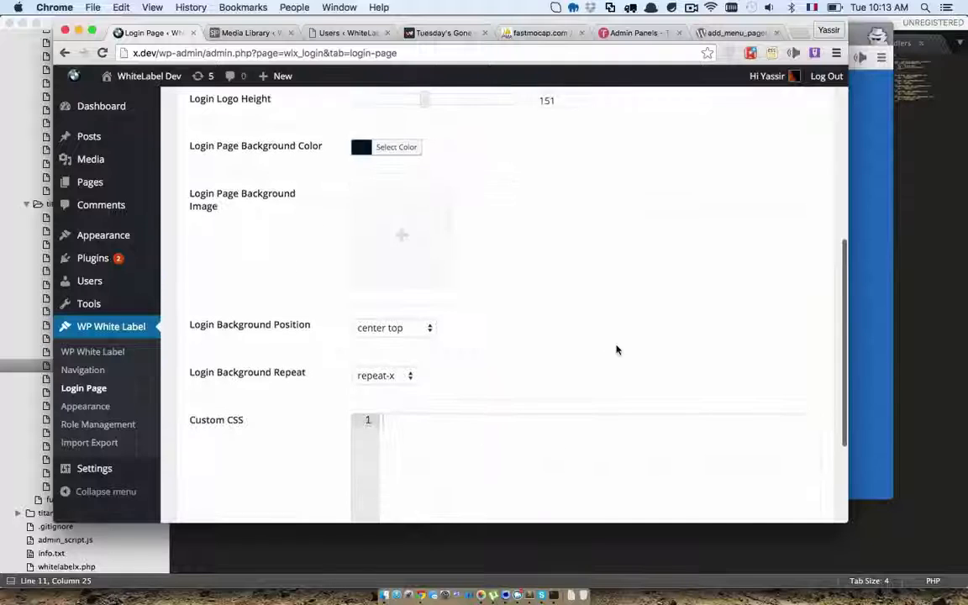
pyautogui.click(247, 448)
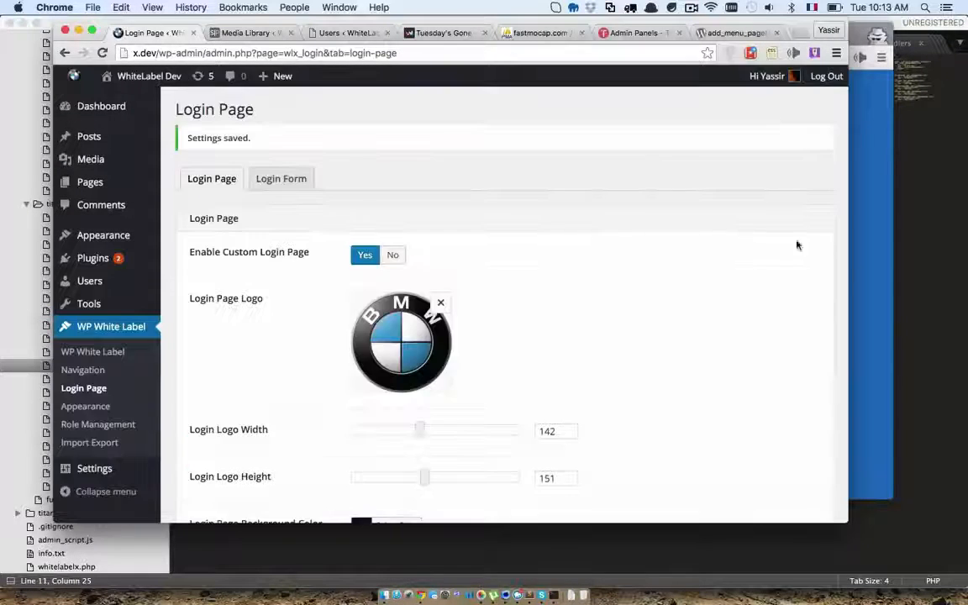
pyautogui.click(892, 294)
pyautogui.press('super+r')
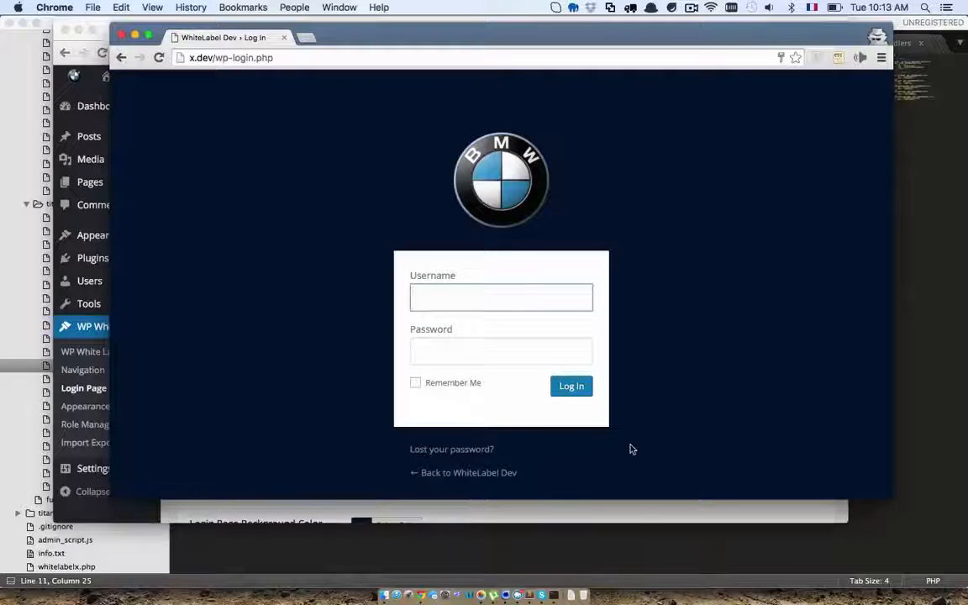
# Step: Enable the custom login form in the Login Form settings of the admin window
pyautogui.click(619, 517)
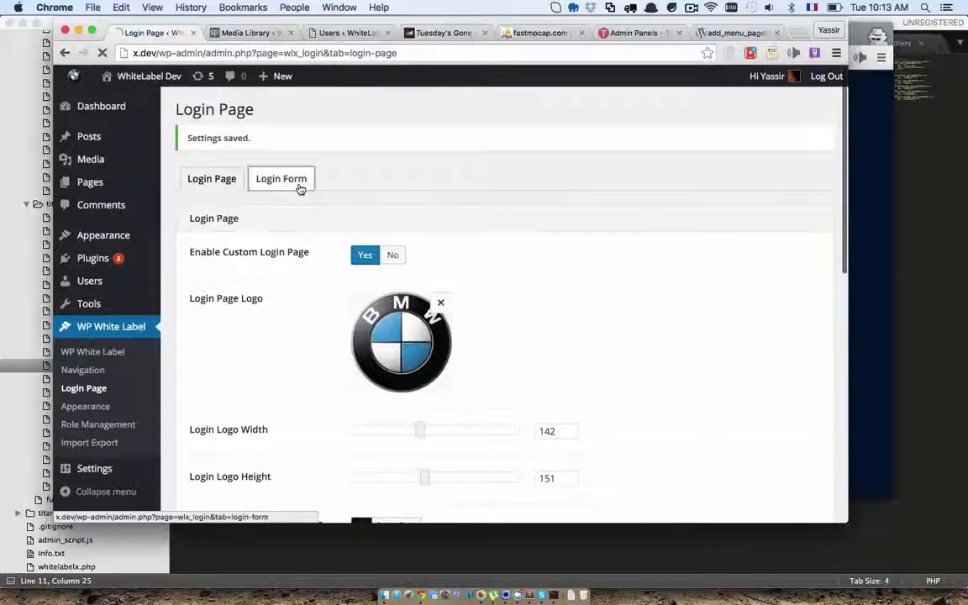
pyautogui.click(296, 185)
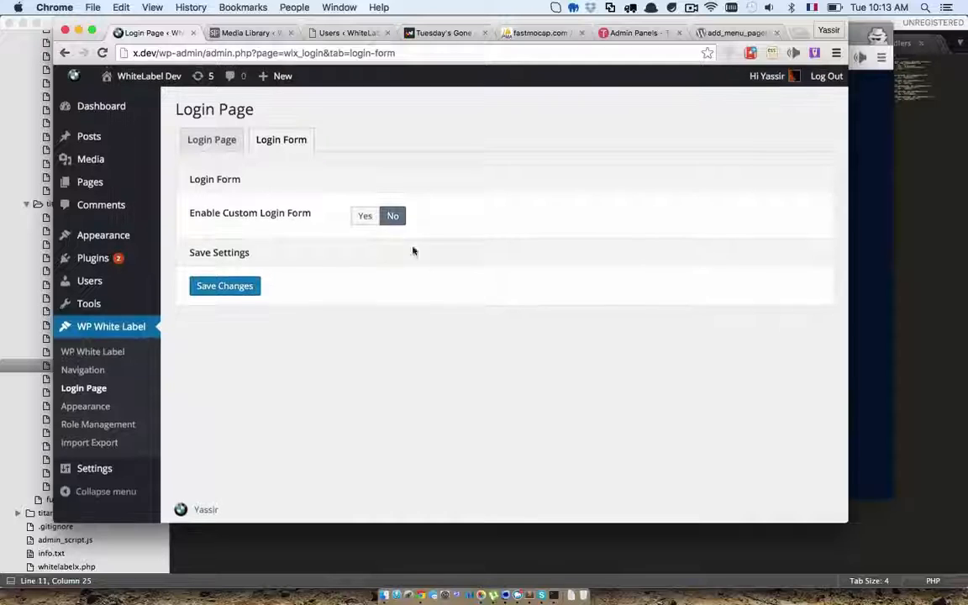
pyautogui.click(369, 217)
# Step: Set the Form Background Color to a pale cream, starting from the preset orange and lightening it
pyautogui.scroll(-3, 471, 269)
pyautogui.click(402, 183)
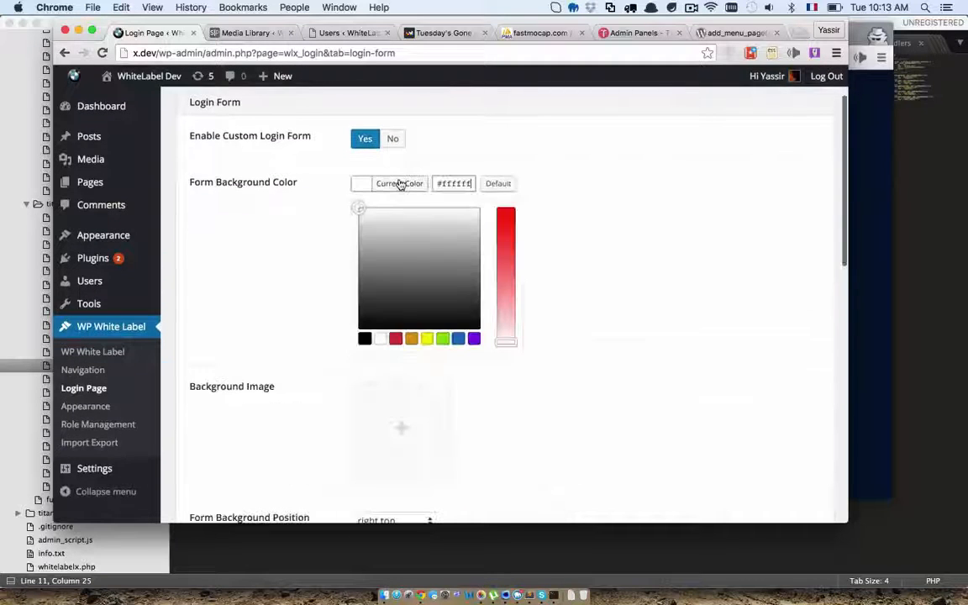
pyautogui.click(409, 341)
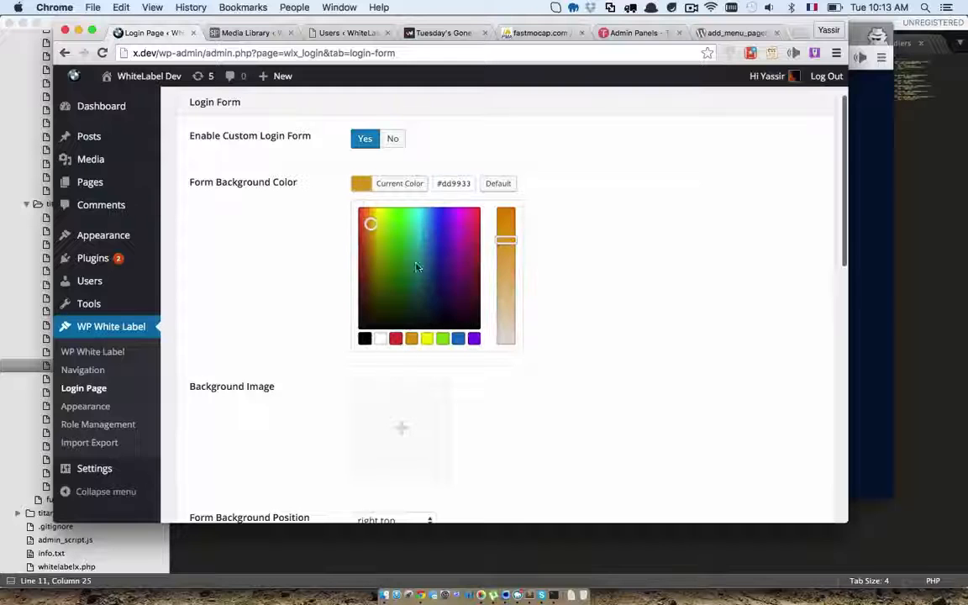
pyautogui.moveTo(369, 223); pyautogui.dragTo(370, 214)
pyautogui.moveTo(500, 242); pyautogui.dragTo(509, 330)
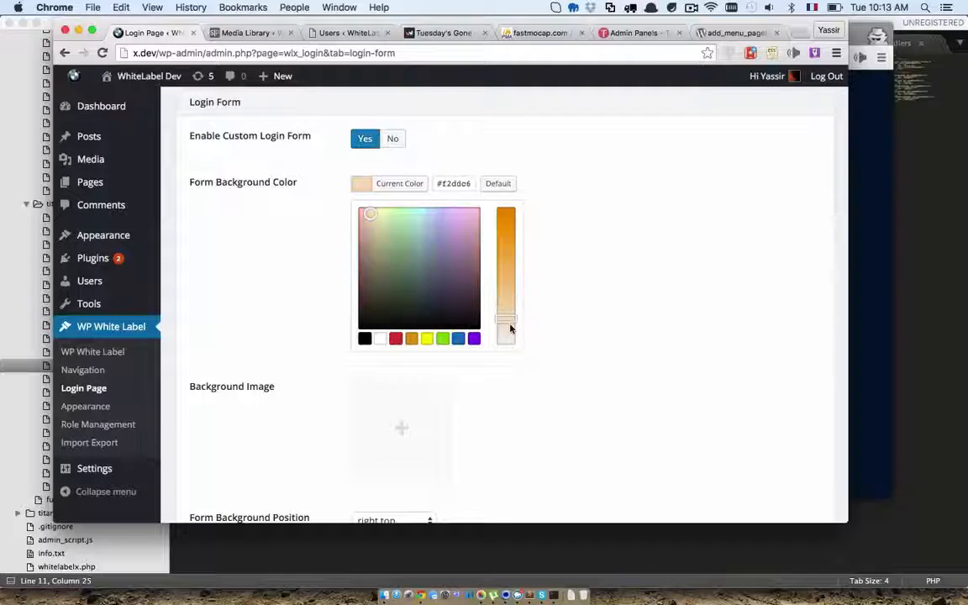
pyautogui.click(366, 209)
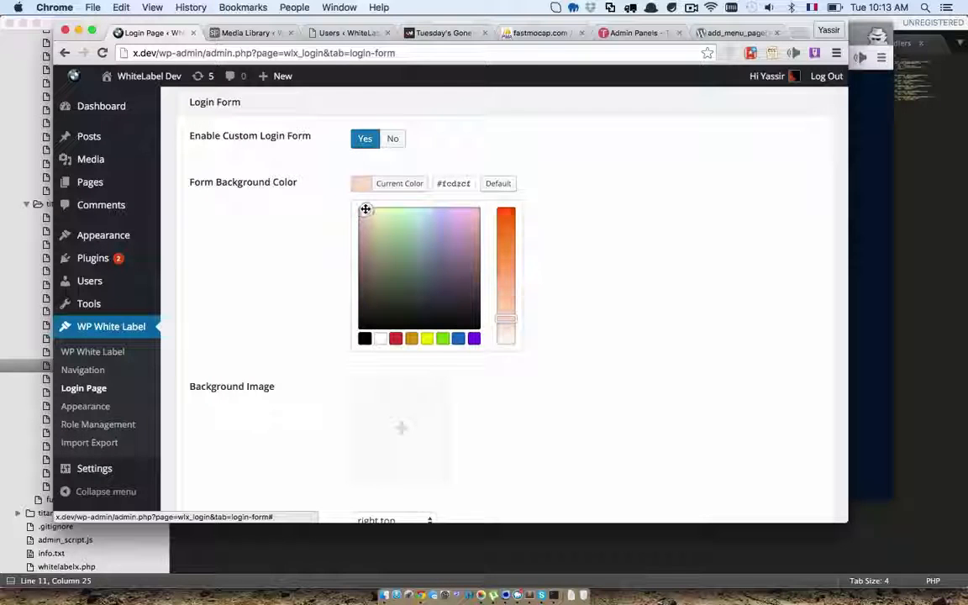
pyautogui.moveTo(366, 209); pyautogui.dragTo(371, 211)
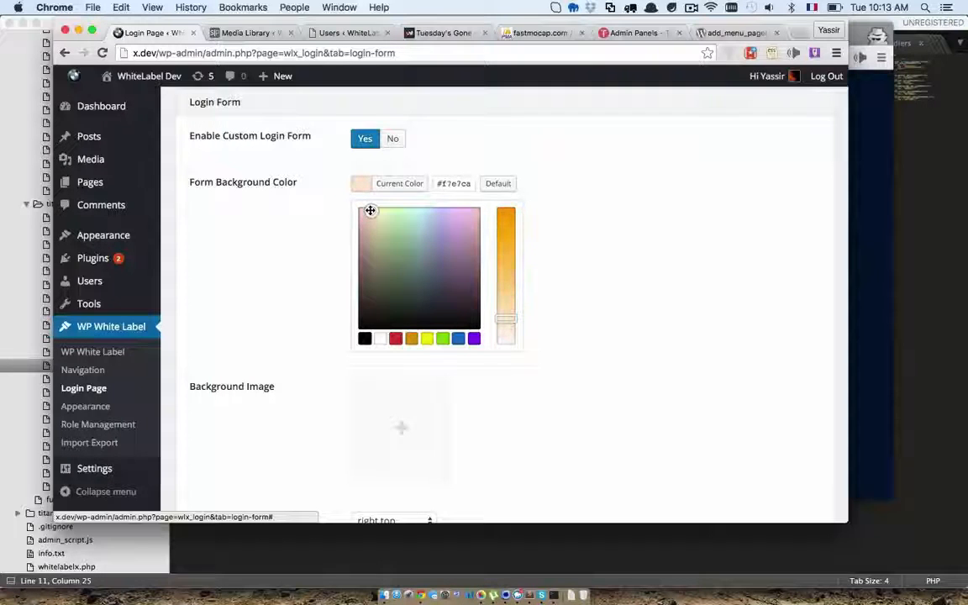
pyautogui.click(543, 219)
# Step: Keep the Form Background Position at right top and set the Login Form Shadow to 51
pyautogui.scroll(-5, 540, 283)
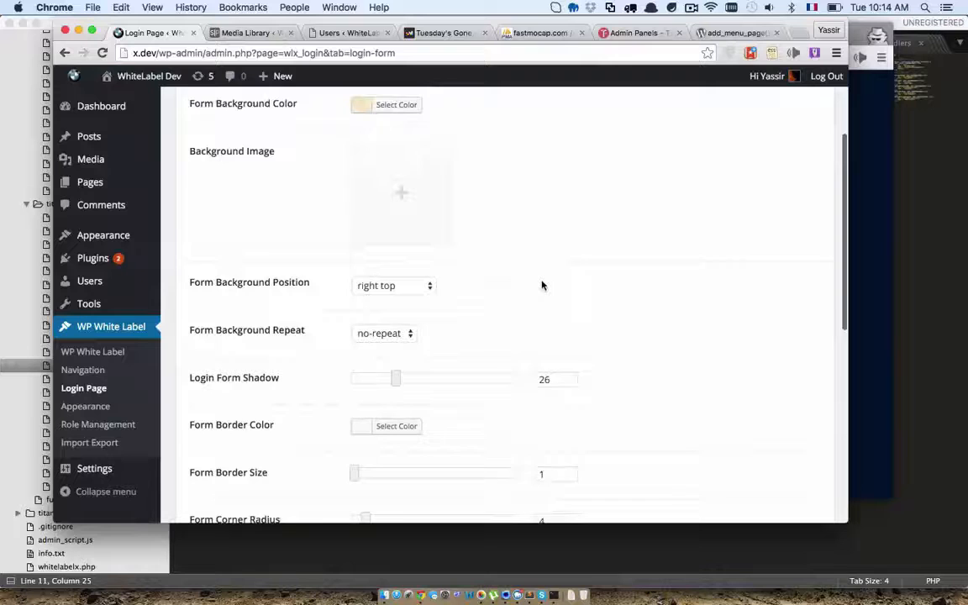
pyautogui.click(426, 275)
pyautogui.click(496, 285)
pyautogui.scroll(-3, 497, 285)
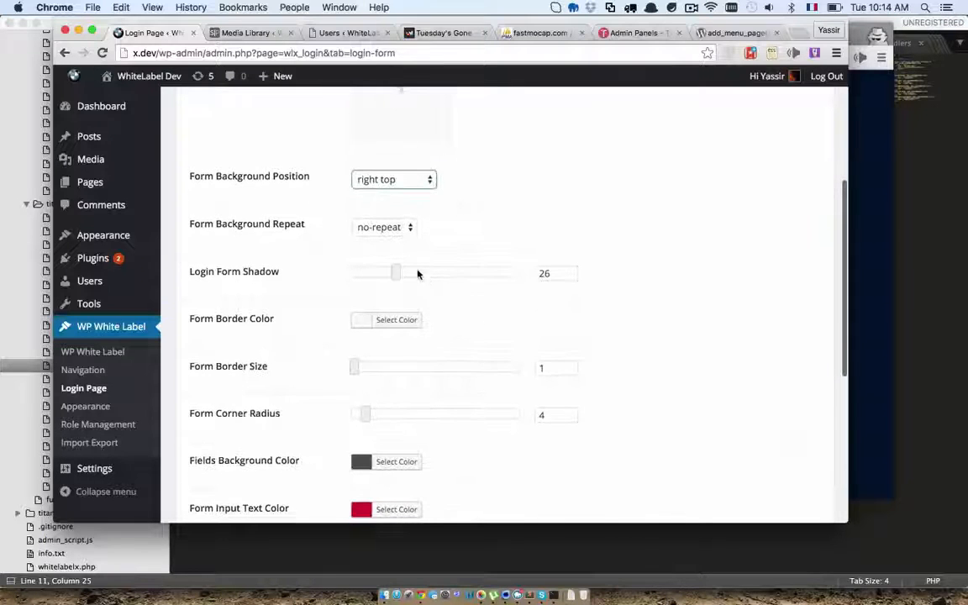
pyautogui.scroll(-2, 446, 336)
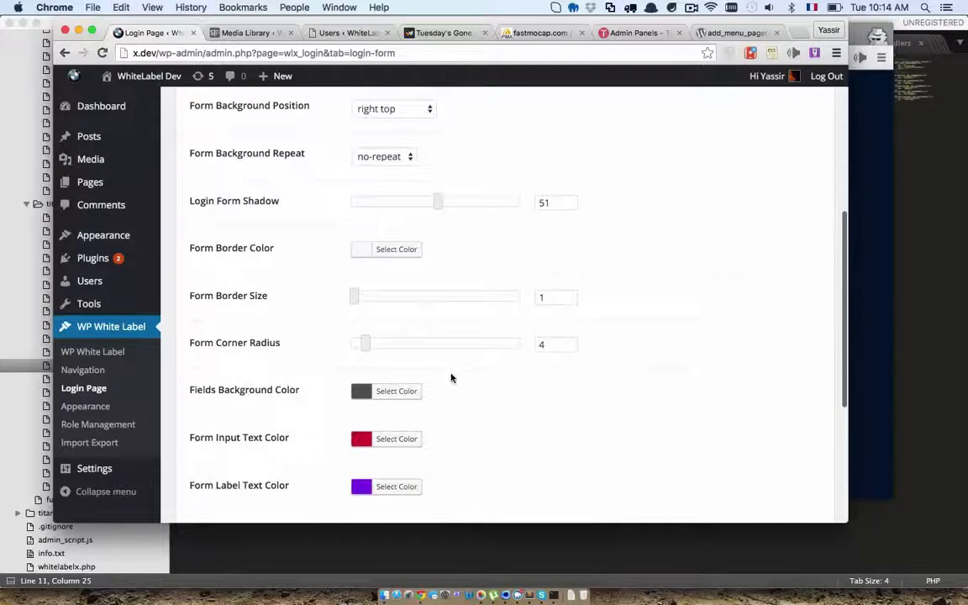
# Step: Look at the Form Border Color choices without picking one, and set the Form Corner Radius to 18
pyautogui.click(399, 249)
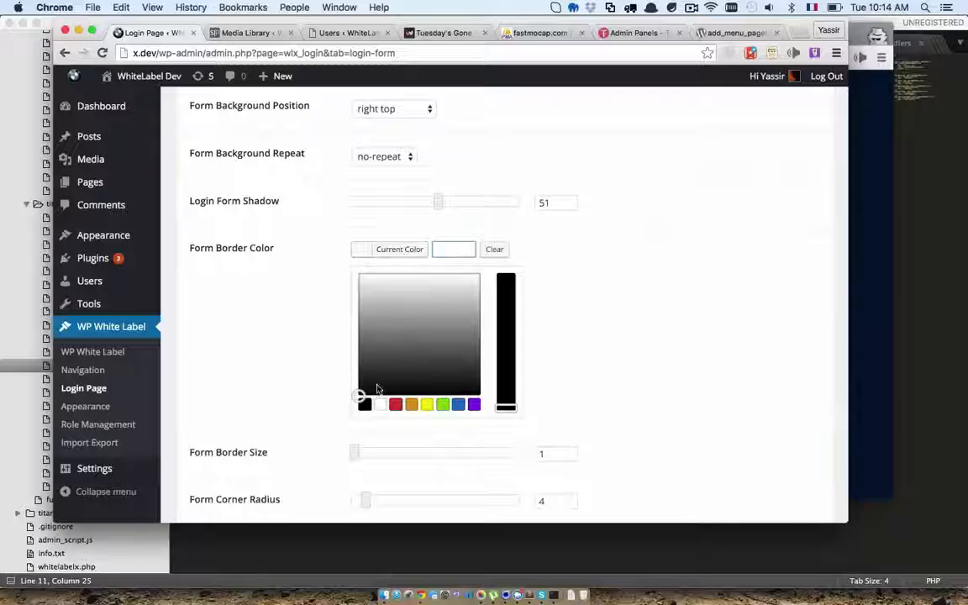
pyautogui.click(590, 329)
pyautogui.scroll(-2, 430, 273)
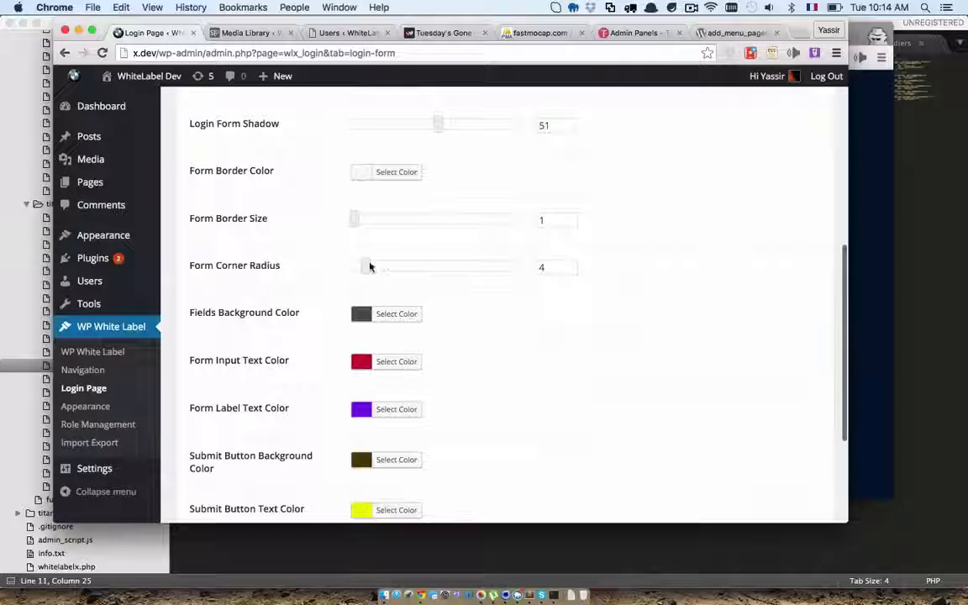
pyautogui.moveTo(395, 267); pyautogui.dragTo(409, 267)
# Step: Clear the Fields Background Color and the Form Input Text Color of the login form
pyautogui.scroll(-2, 471, 324)
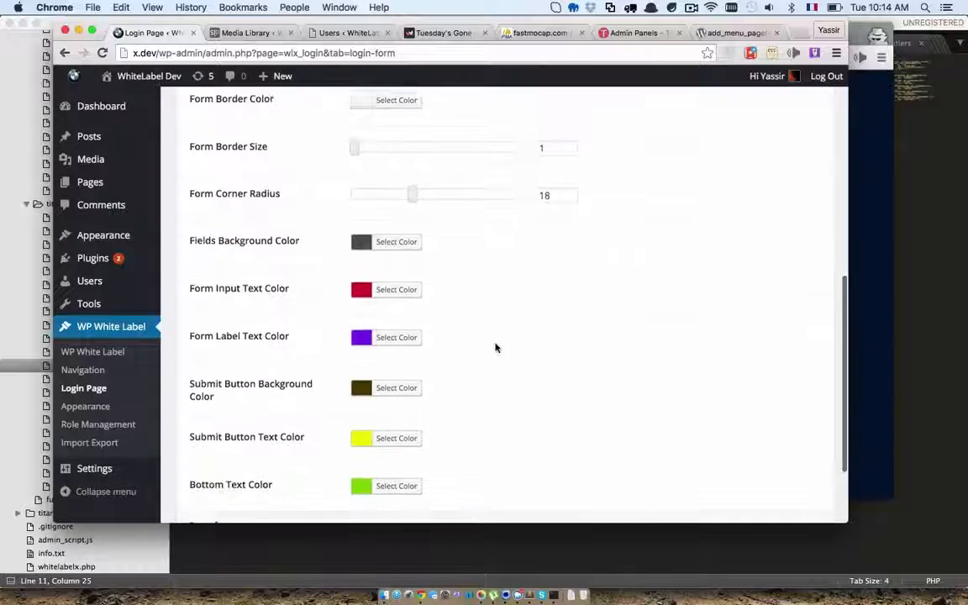
pyautogui.click(409, 240)
pyautogui.press('super+a')
pyautogui.press('BackSpace')
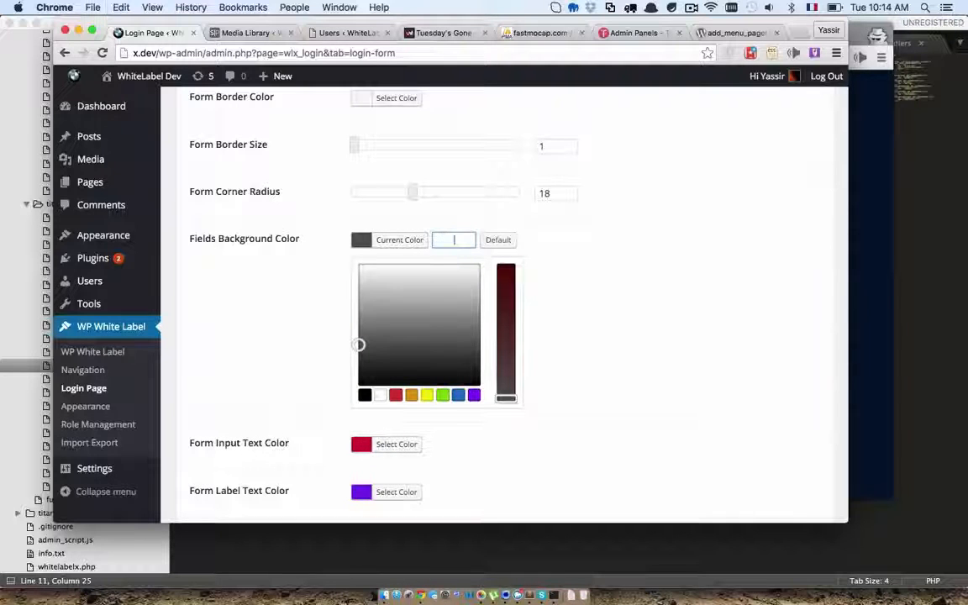
pyautogui.click(397, 443)
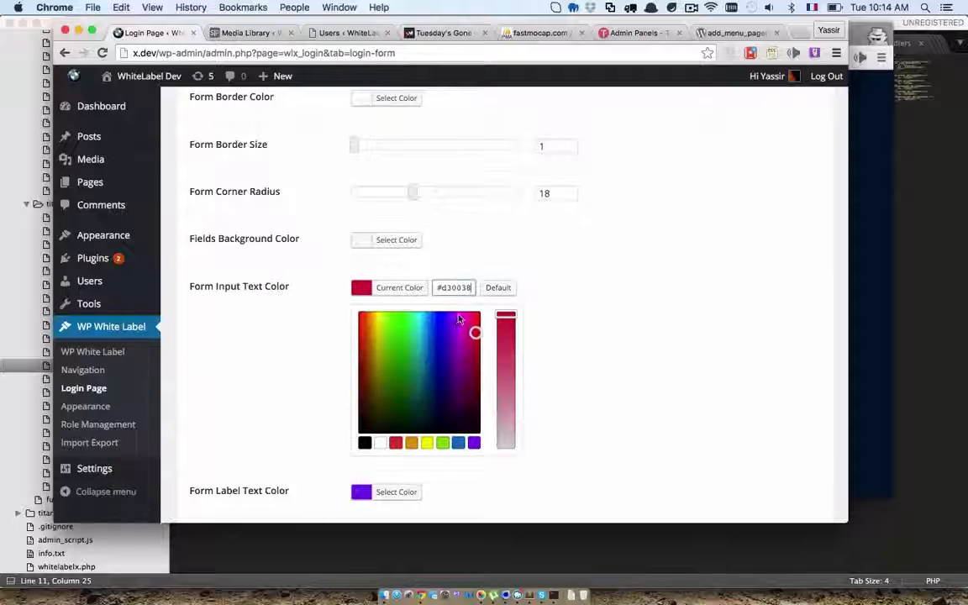
pyautogui.click(555, 318)
# Step: Clear the Submit Button Background Color of the login form
pyautogui.scroll(-3, 550, 319)
pyautogui.click(397, 273)
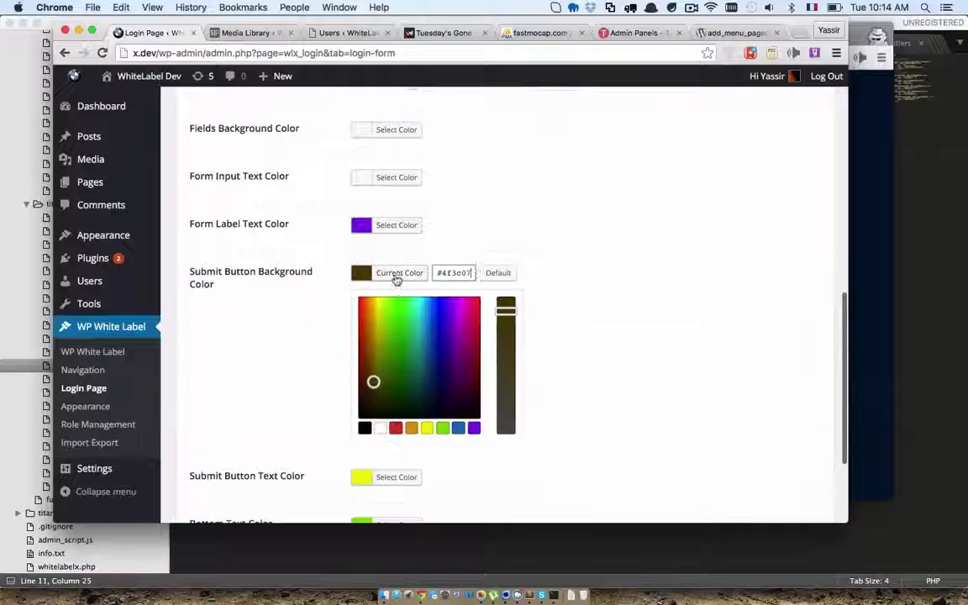
pyautogui.press('super+a')
pyautogui.press('BackSpace')
pyautogui.click(427, 239)
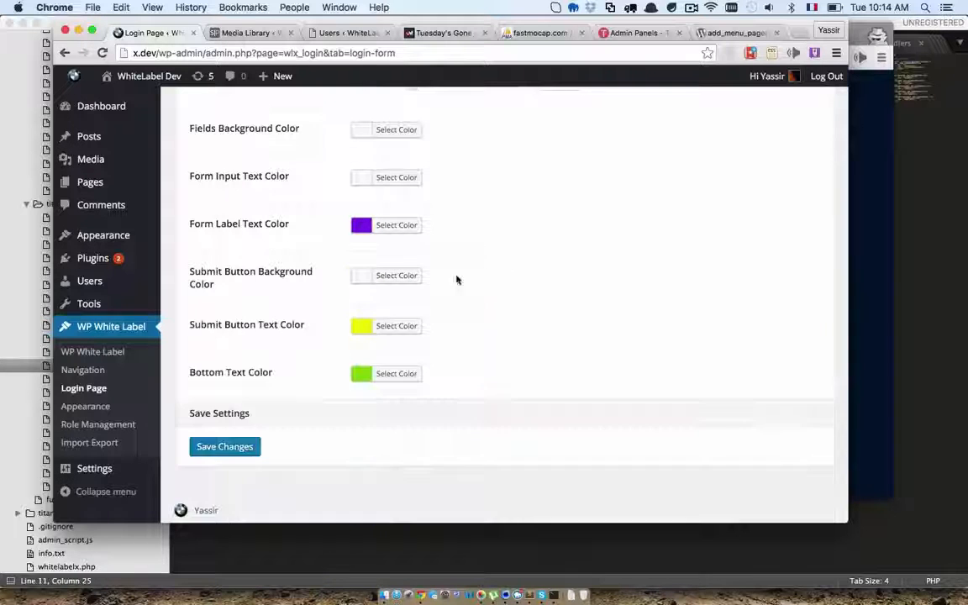
# Step: Clear the Submit Button Text Color and the Bottom Text Color of the login form
pyautogui.click(412, 324)
pyautogui.click(405, 304)
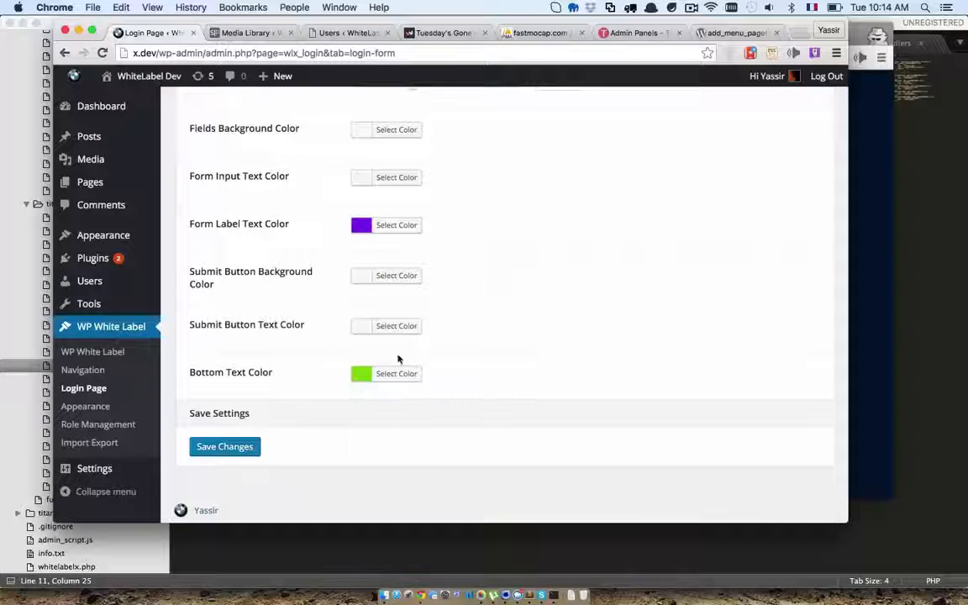
pyautogui.click(399, 372)
pyautogui.click(515, 375)
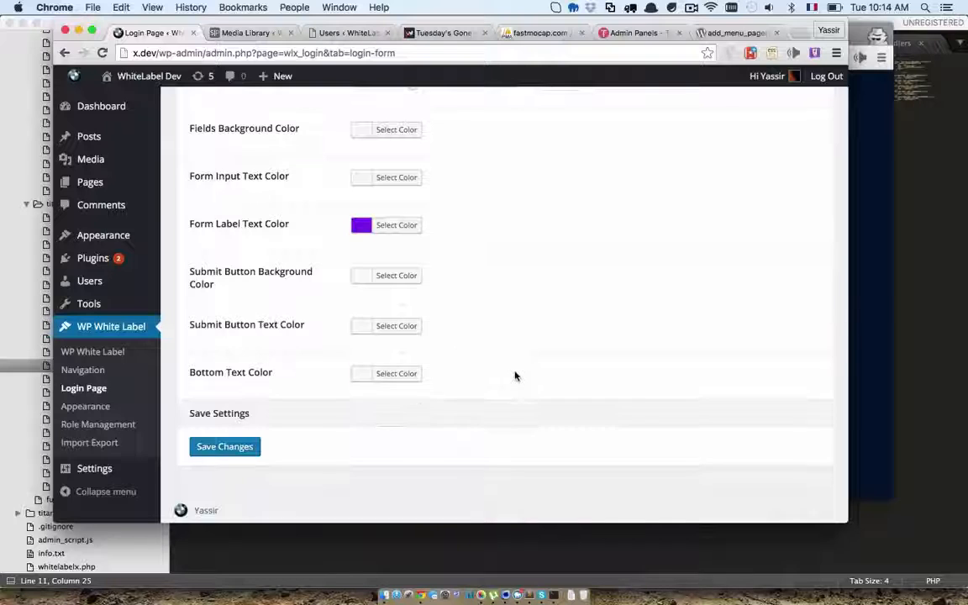
# Step: Clear the Form Label Text Color of the login form
pyautogui.scroll(2, 480, 348)
pyautogui.click(399, 267)
pyautogui.press('super+a')
pyautogui.press('BackSpace')
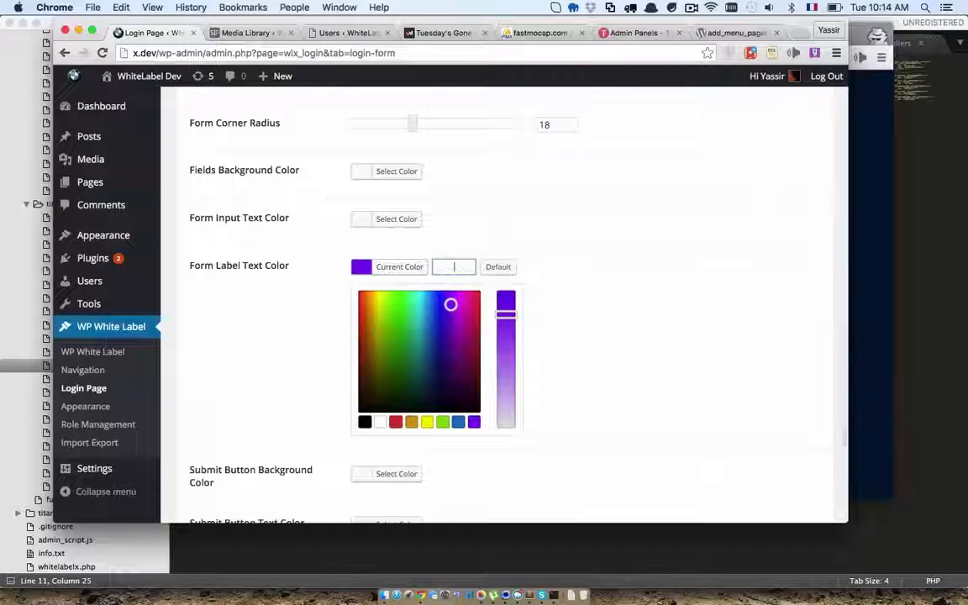
pyautogui.click(489, 270)
pyautogui.scroll(3, 495, 285)
pyautogui.scroll(-1, 495, 285)
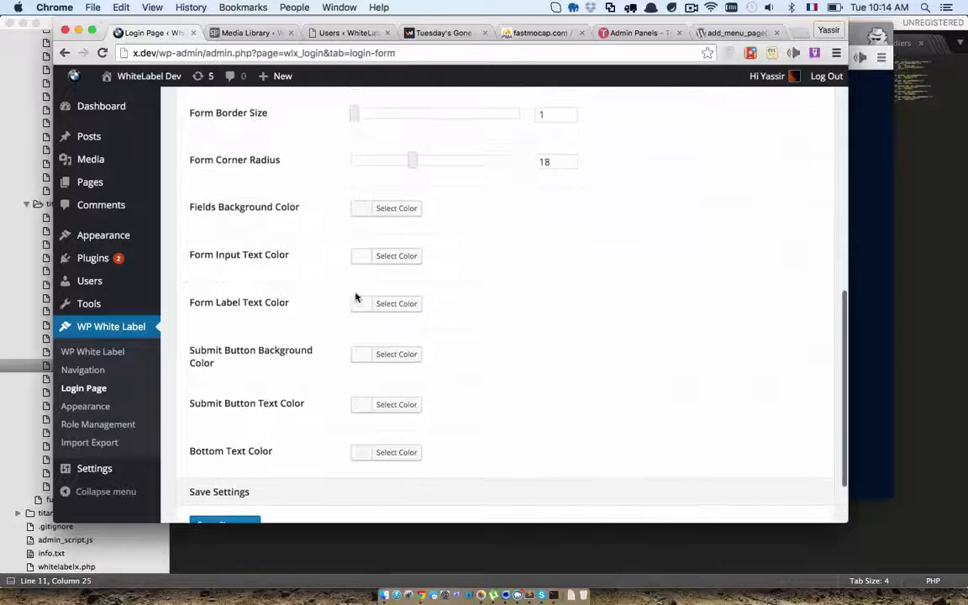
# Step: Set the Bottom Text Color of the login form to white
pyautogui.scroll(-3, 319, 314)
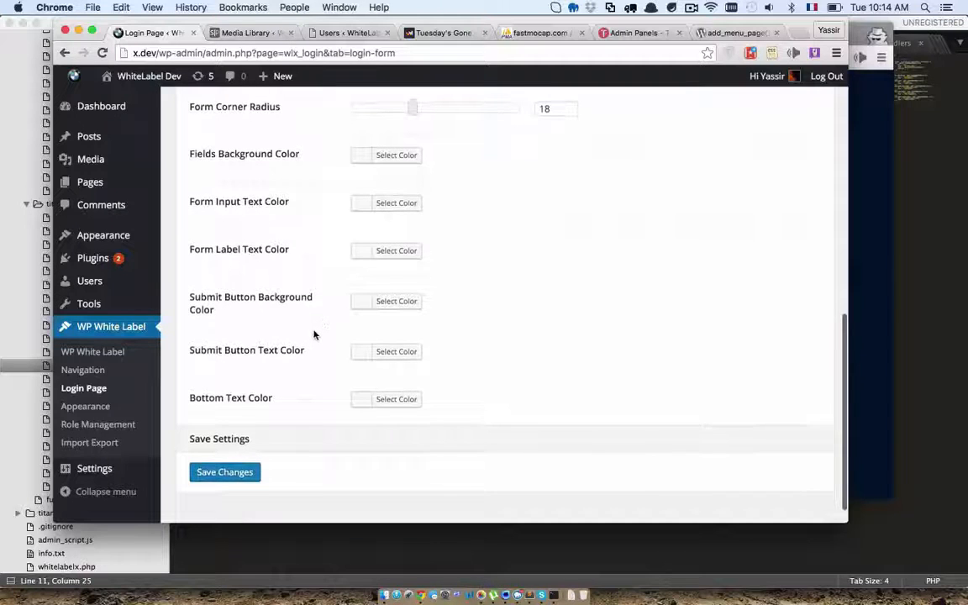
pyautogui.click(371, 407)
pyautogui.scroll(-2, 542, 370)
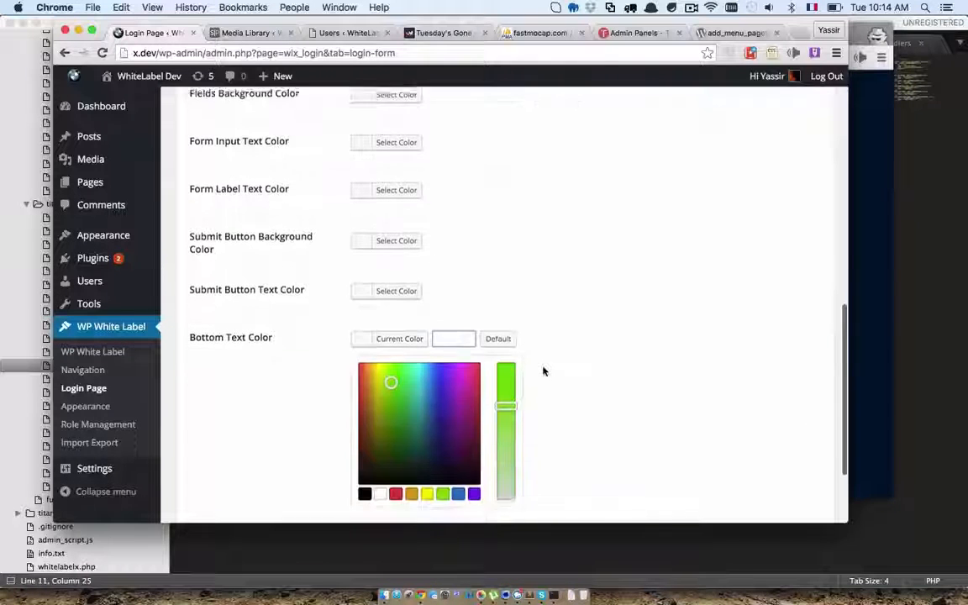
pyautogui.moveTo(505, 395); pyautogui.dragTo(502, 509)
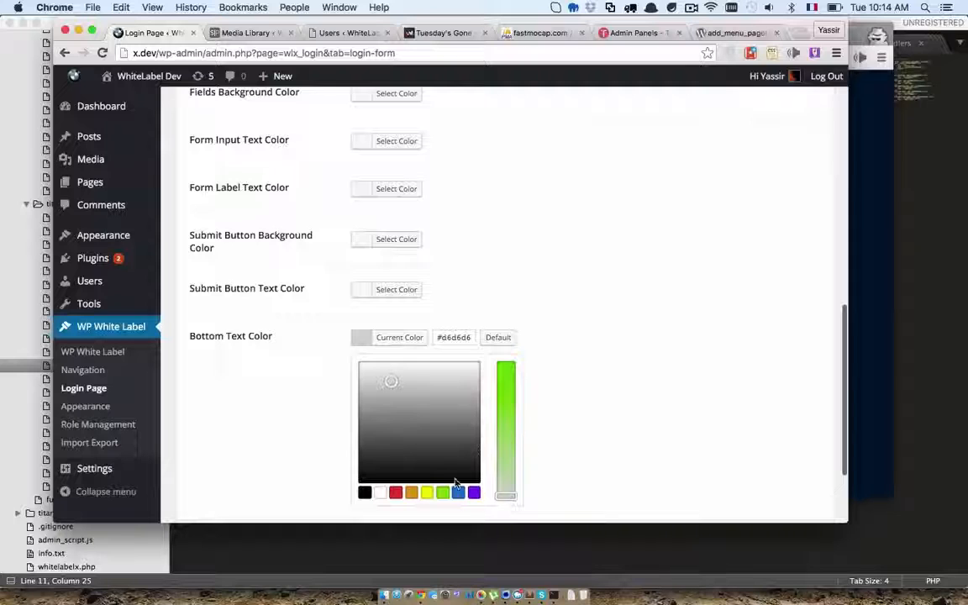
pyautogui.moveTo(455, 483); pyautogui.dragTo(359, 346)
pyautogui.click(601, 342)
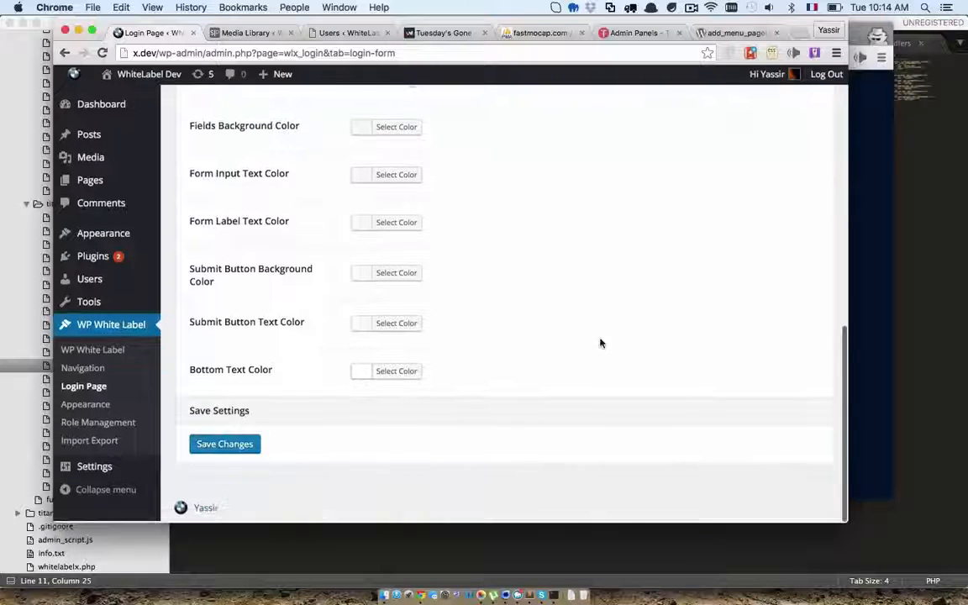
# Step: Save the login form settings and reload the login page in the other browser window to check the styling
pyautogui.click(233, 448)
pyautogui.click(881, 218)
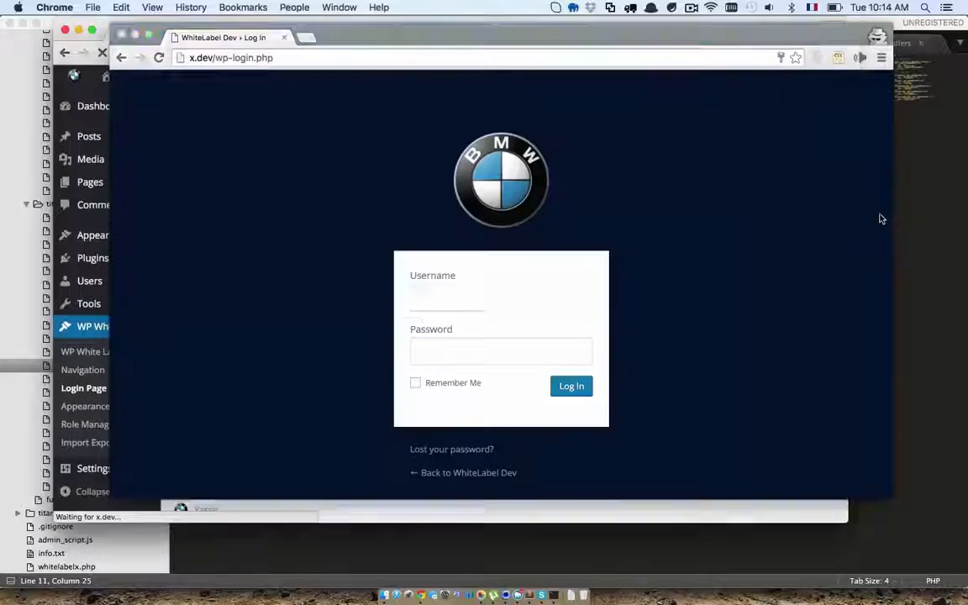
pyautogui.press('super+r')
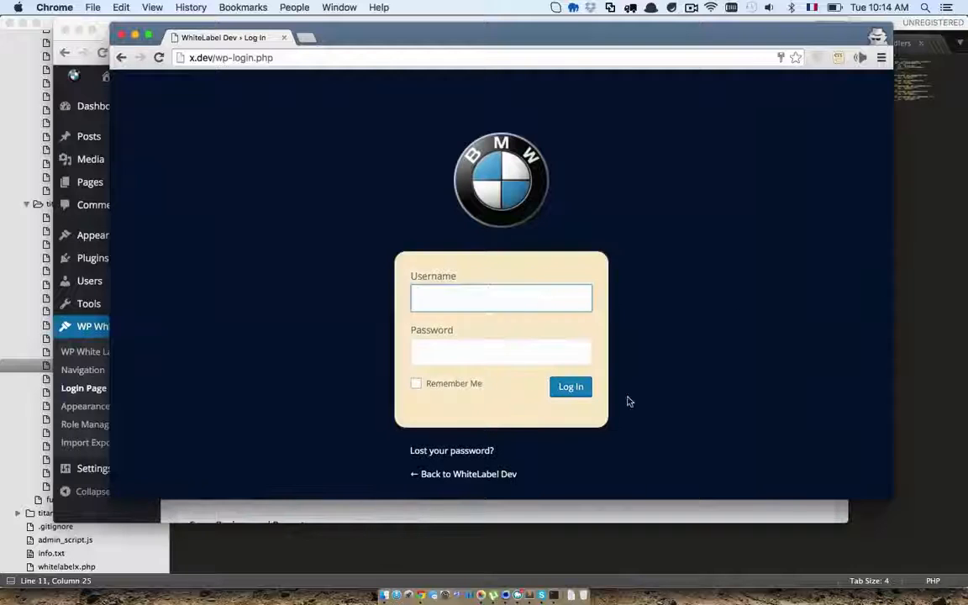
pyautogui.click(637, 512)
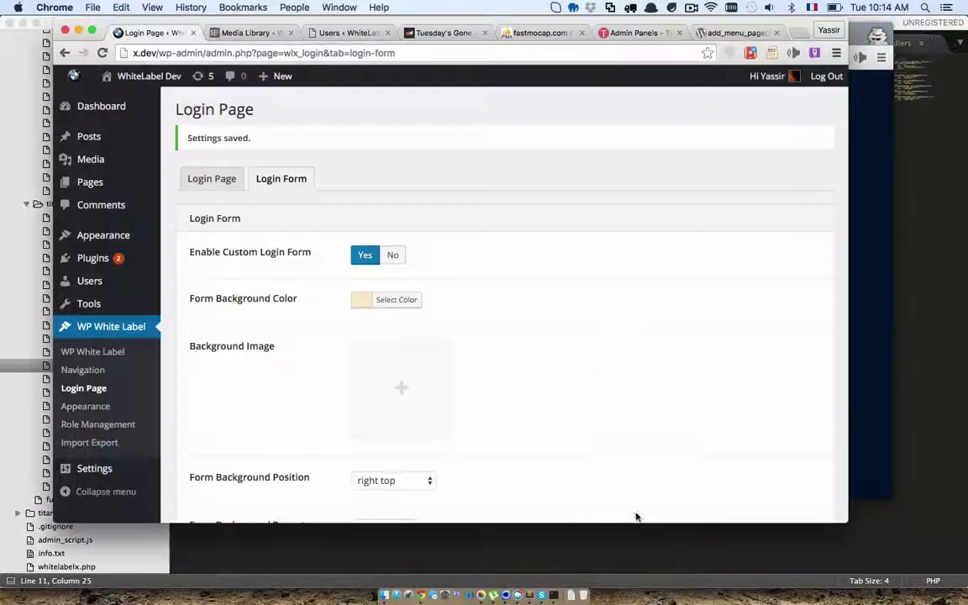
# Step: Enable the Admin Area Theme in the WP White Label Appearance settings and save the changes
pyautogui.scroll(-5, 597, 380)
pyautogui.scroll(-3, 596, 380)
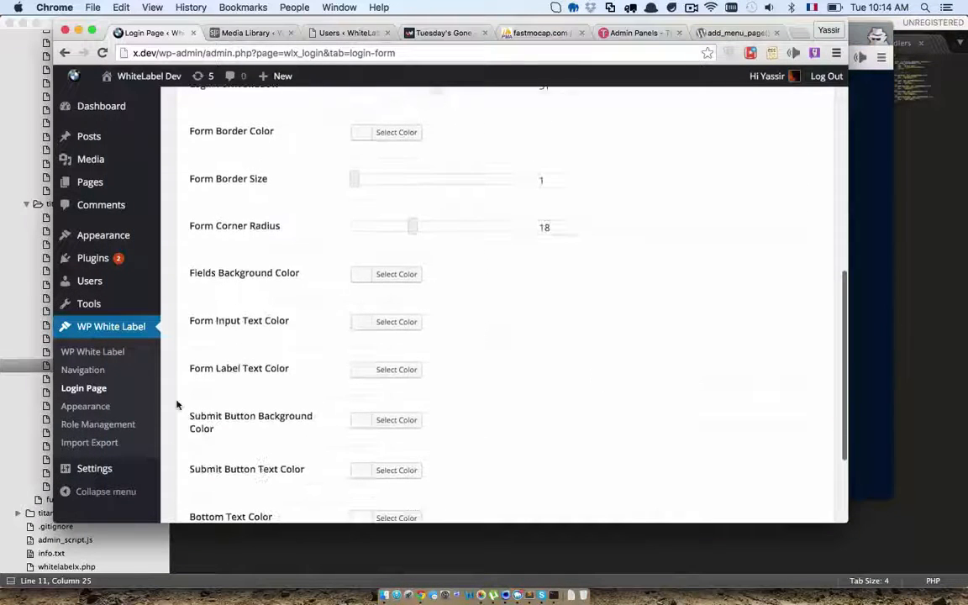
pyautogui.scroll(7, 141, 395)
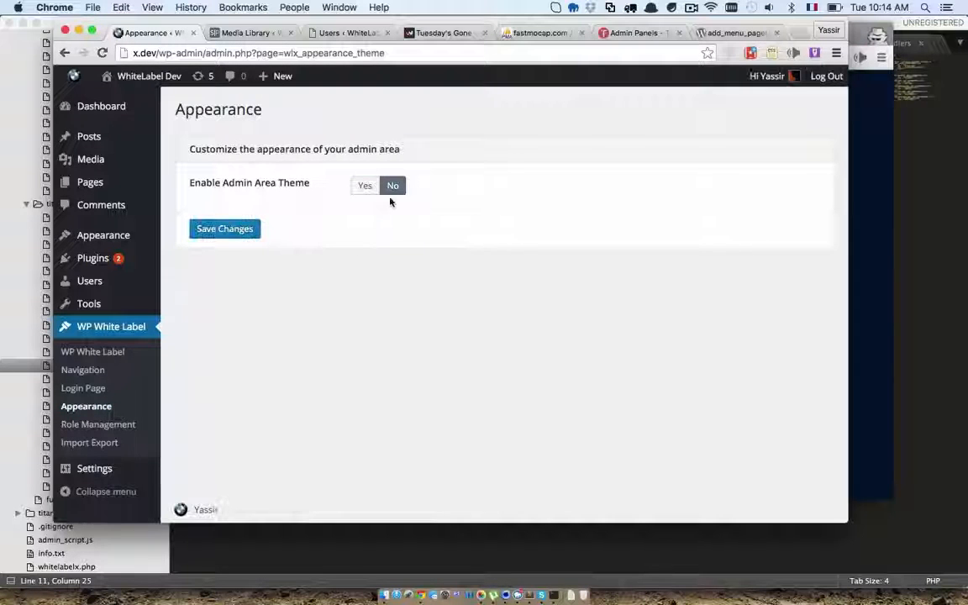
pyautogui.click(370, 184)
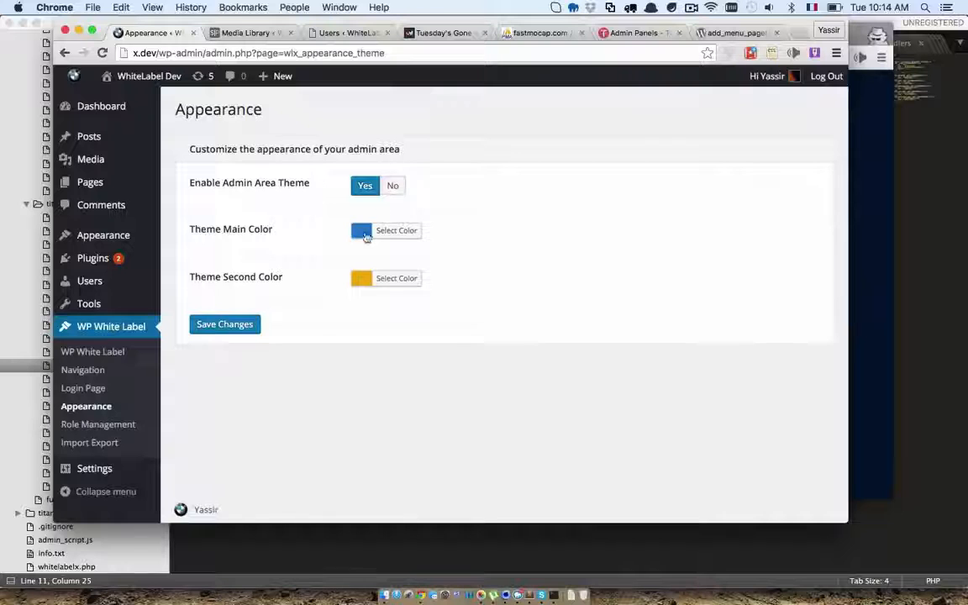
pyautogui.click(241, 324)
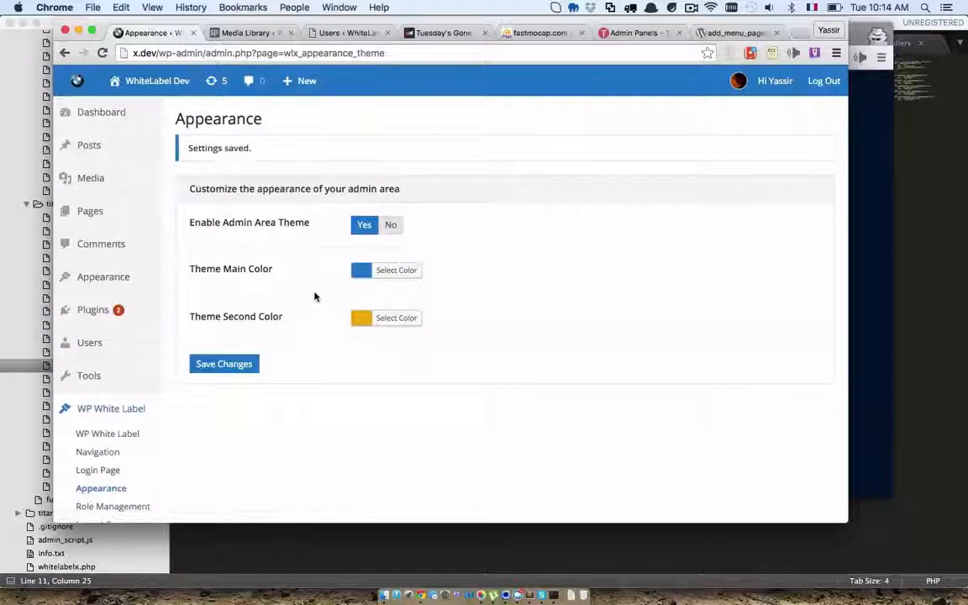
# Step: Set the Theme Main Color to orange #f46a00
pyautogui.click(378, 274)
pyautogui.moveTo(425, 321)
pyautogui.mouseDown()
pyautogui.moveTo(348, 300)
pyautogui.moveTo(373, 300)
pyautogui.mouseUp()
pyautogui.click(392, 272)
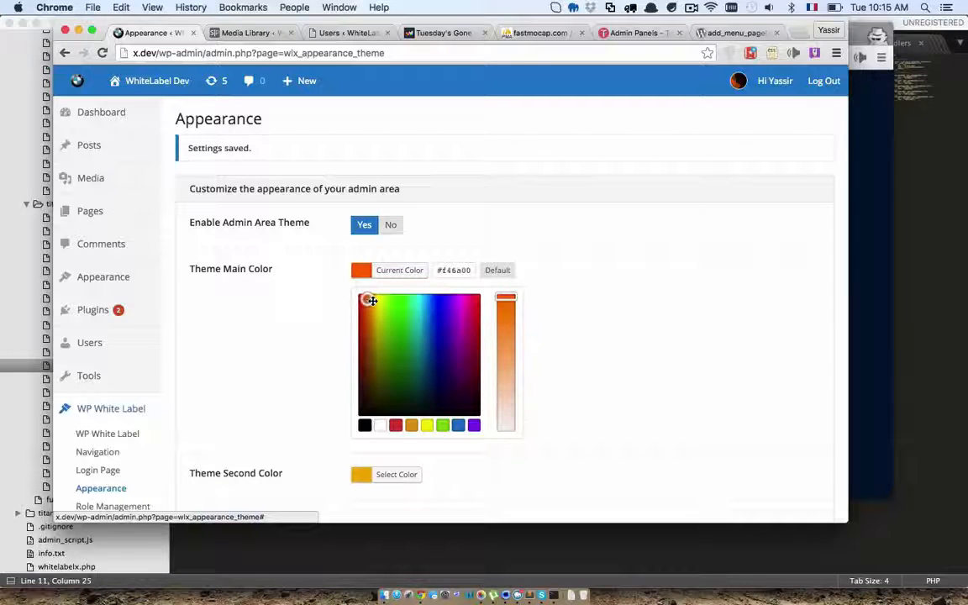
pyautogui.click(598, 292)
# Step: Set the Theme Second Color to a dark neutral grey and save the admin theme changes
pyautogui.click(404, 318)
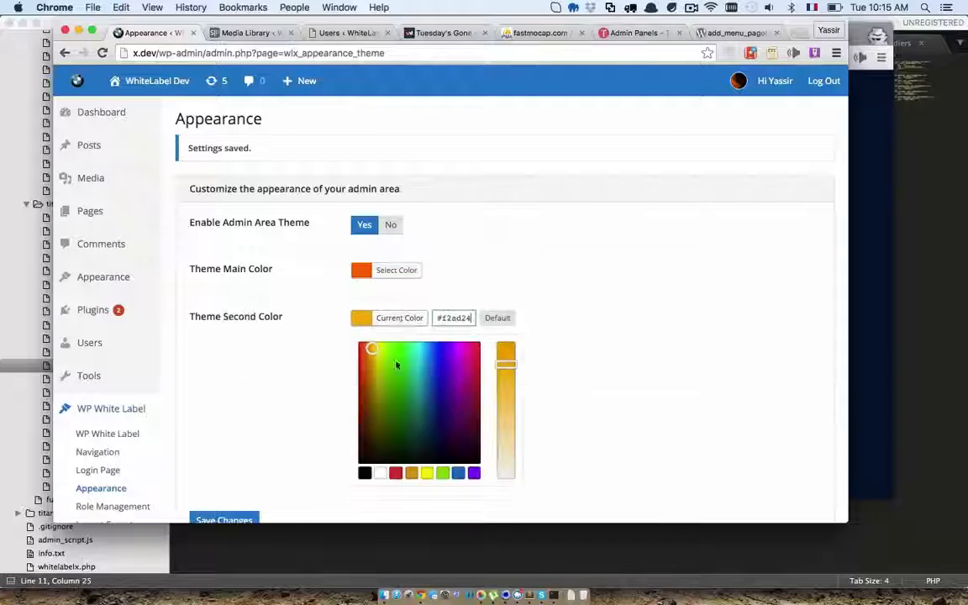
pyautogui.moveTo(484, 452); pyautogui.dragTo(328, 485)
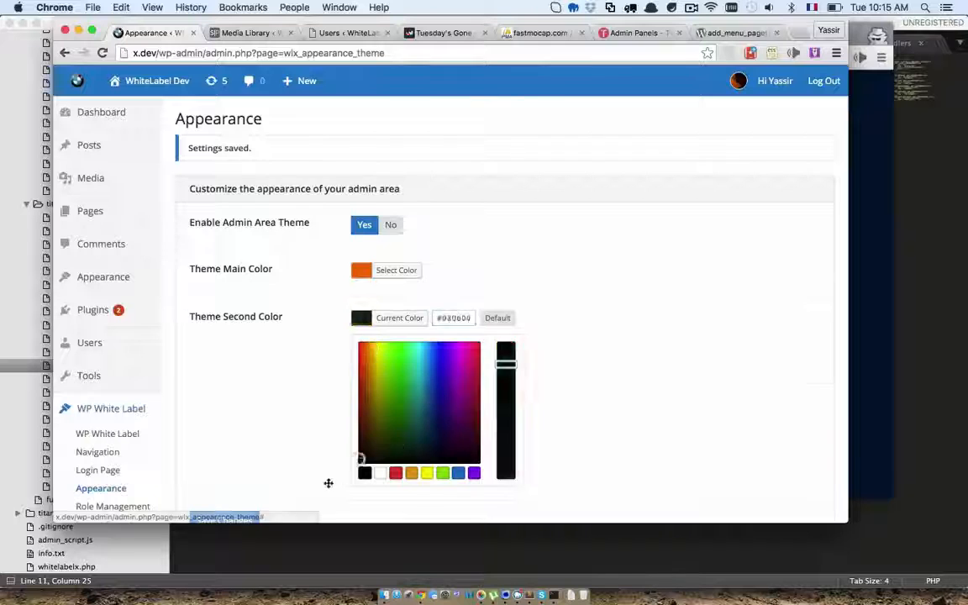
pyautogui.click(415, 326)
pyautogui.moveTo(506, 364); pyautogui.dragTo(507, 478)
pyautogui.moveTo(382, 380); pyautogui.dragTo(346, 419)
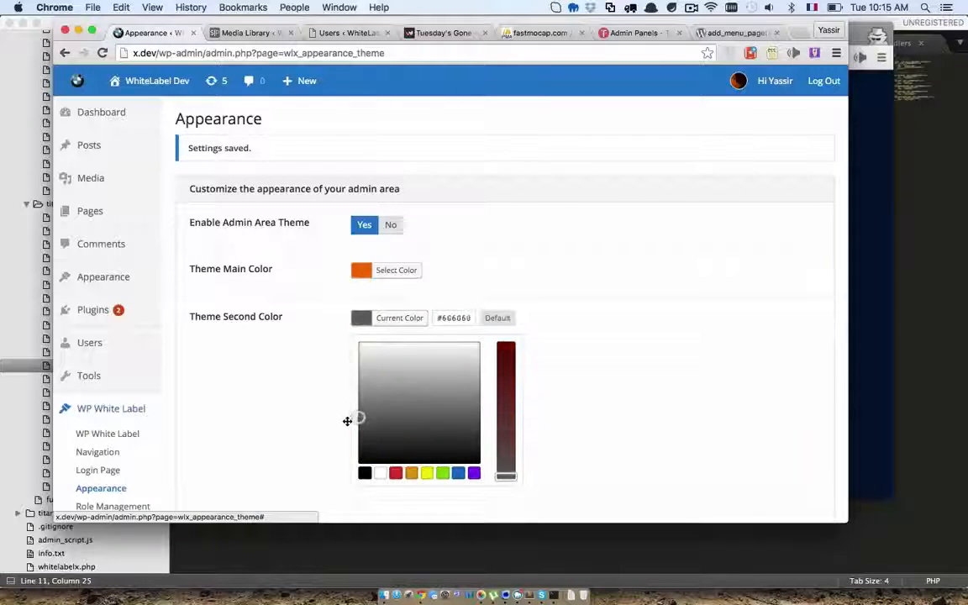
pyautogui.click(340, 424)
pyautogui.click(254, 369)
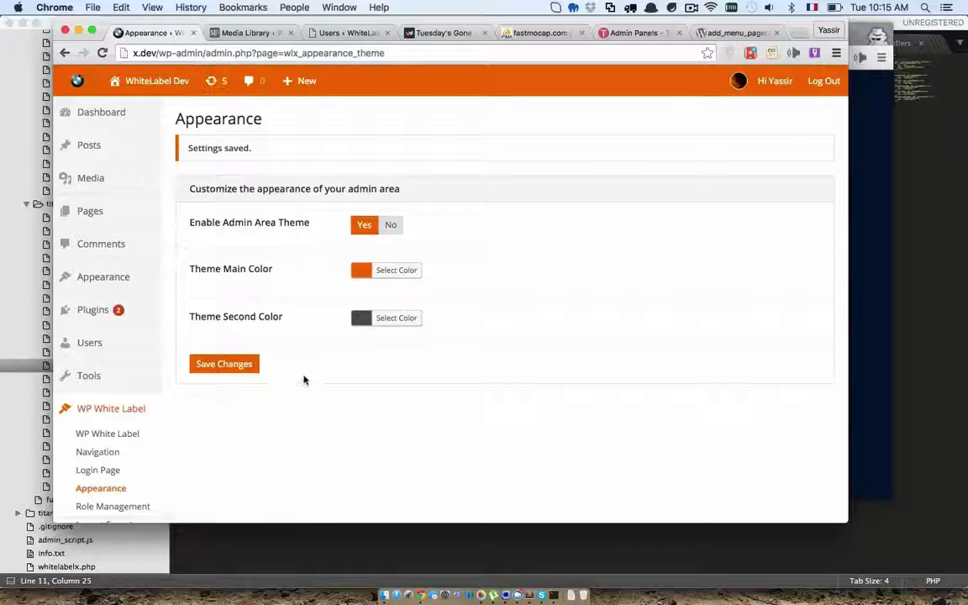
# Step: Lighten the Theme Main Color to orange #f48530 and save the changes
pyautogui.scroll(-2, 303, 381)
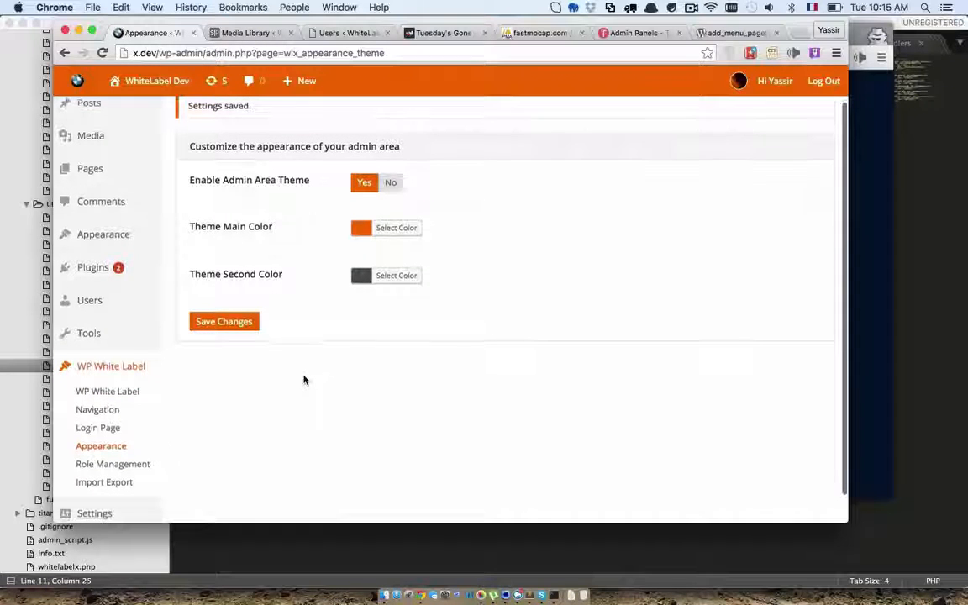
pyautogui.scroll(1, 305, 380)
pyautogui.click(372, 237)
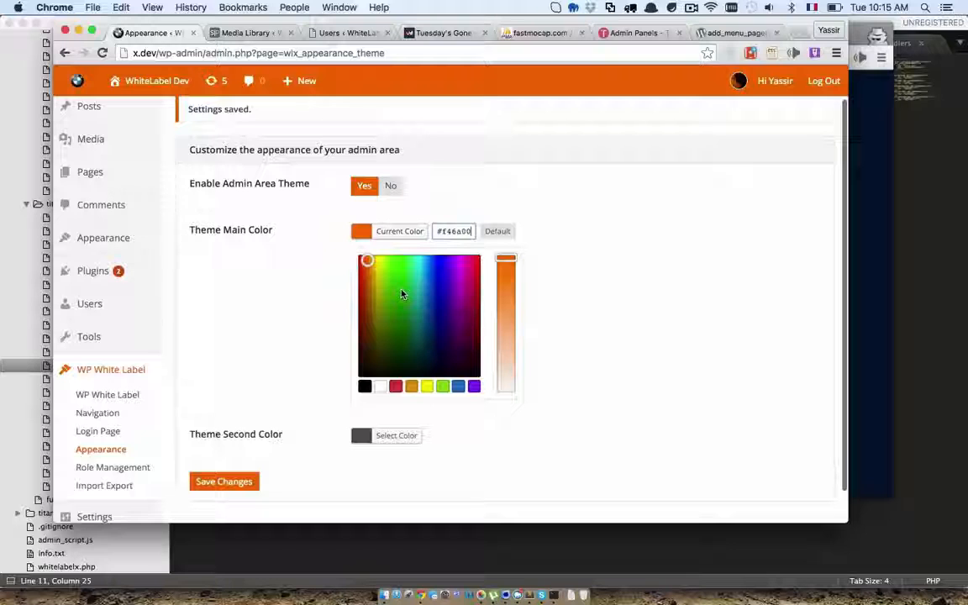
pyautogui.moveTo(504, 299)
pyautogui.mouseDown()
pyautogui.moveTo(503, 333)
pyautogui.moveTo(512, 292)
pyautogui.mouseUp()
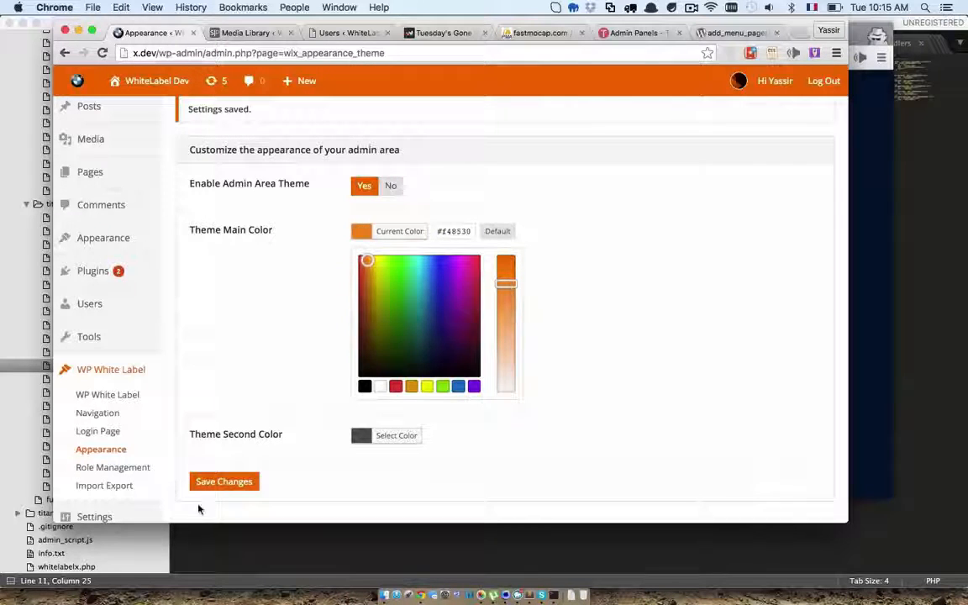
pyautogui.click(216, 492)
pyautogui.click(248, 330)
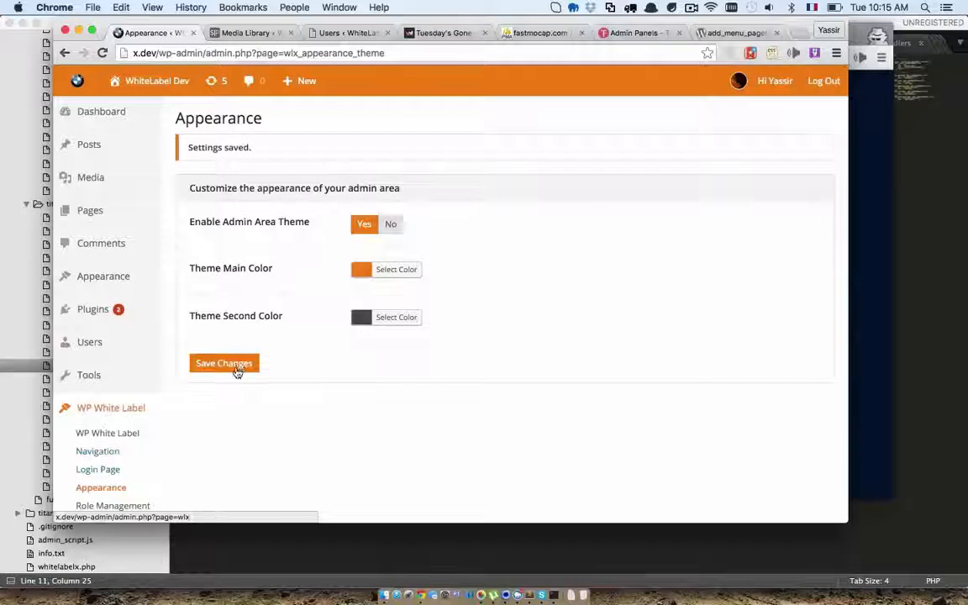
# Step: Set the Theme Main Color to the preset blue #1e73be and save the changes
pyautogui.click(396, 269)
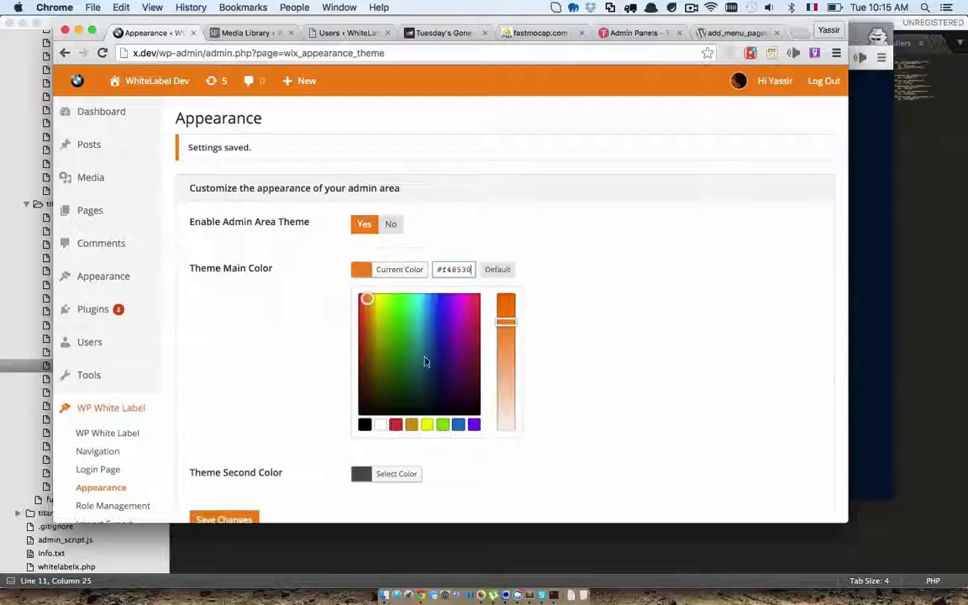
pyautogui.click(455, 426)
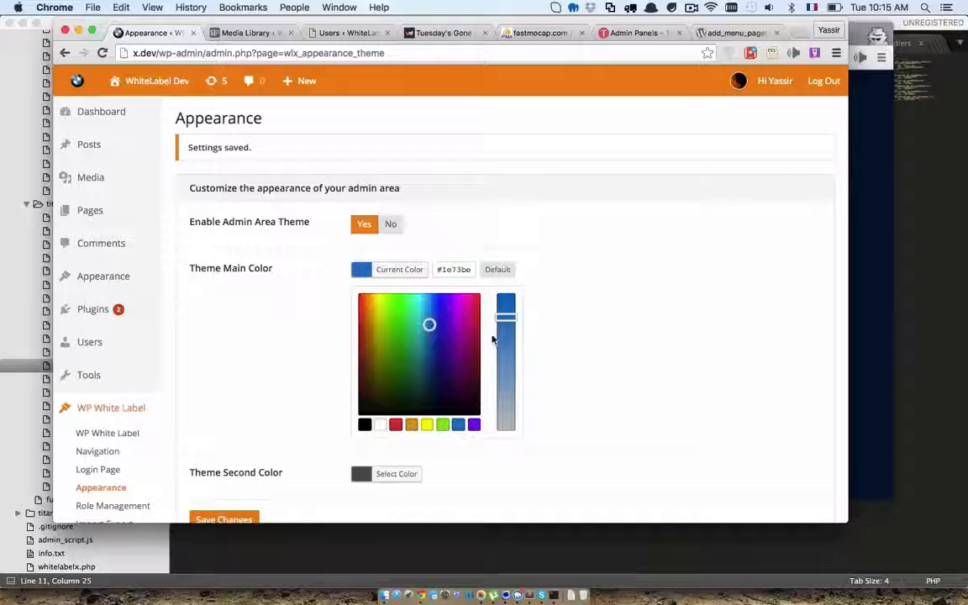
pyautogui.click(586, 329)
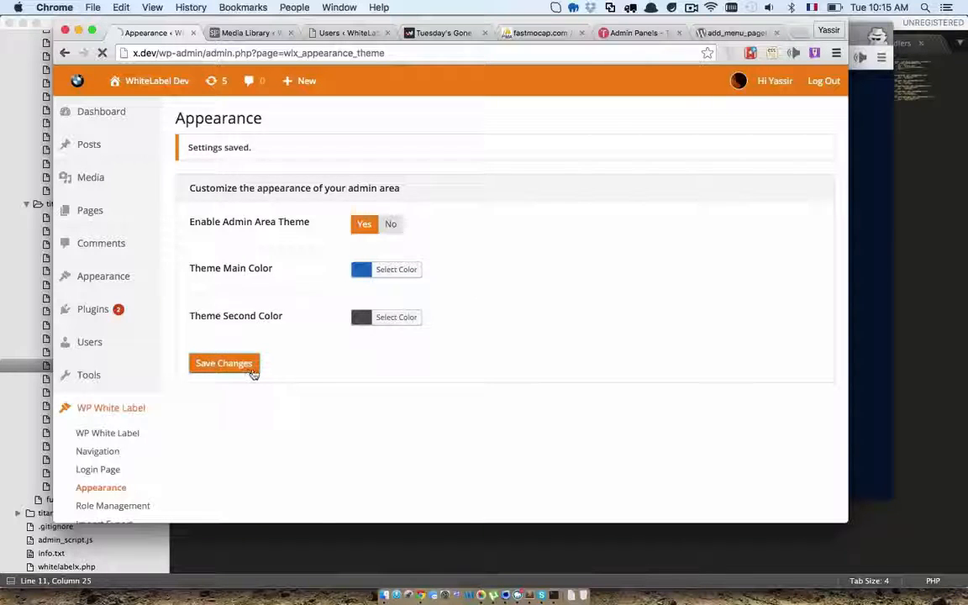
pyautogui.click(251, 369)
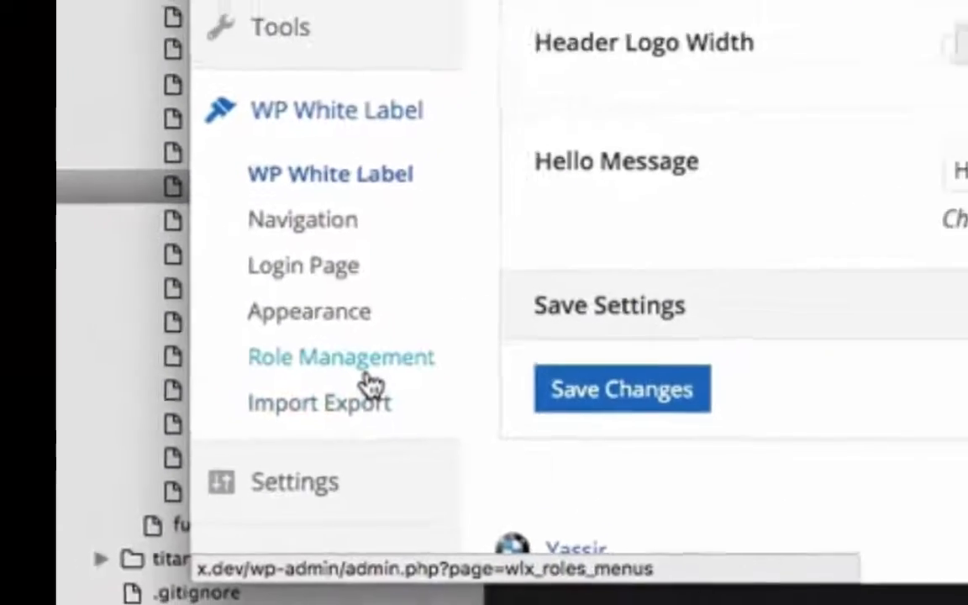
# Step: Open the plugin's Role Management settings, review the administrator capabilities and show the Subscriber Roles
pyautogui.click(367, 377)
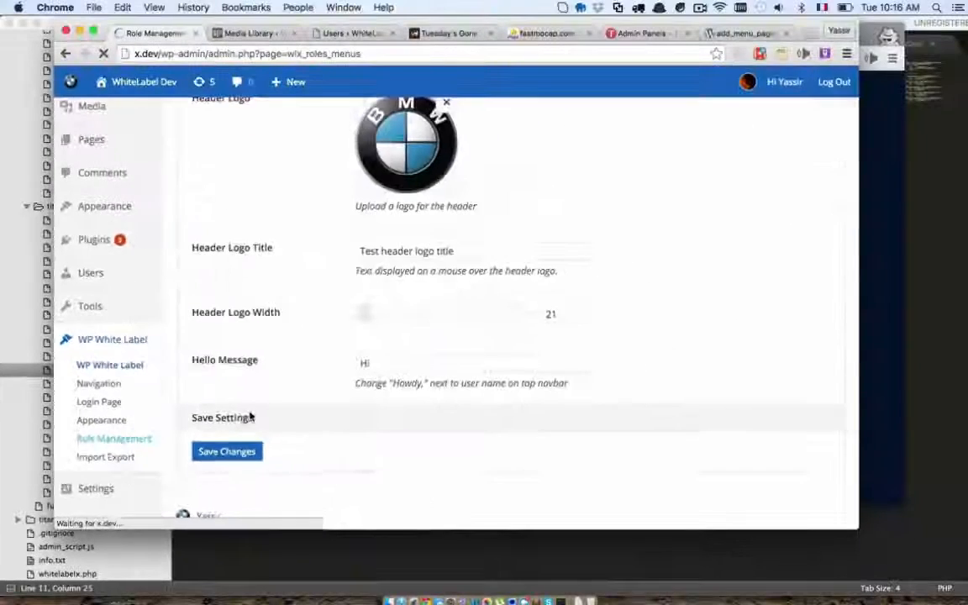
pyautogui.scroll(-15, 250, 415)
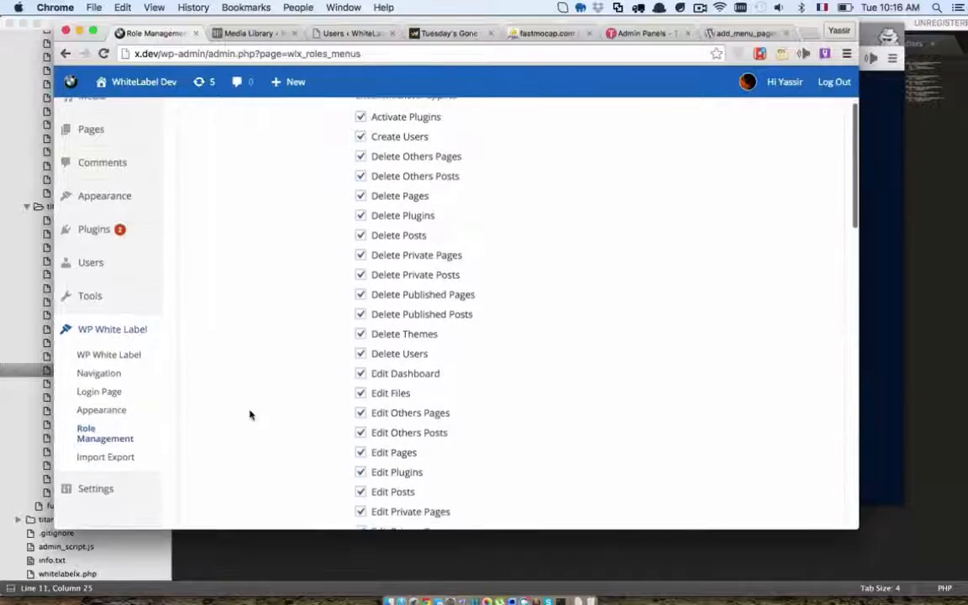
pyautogui.scroll(15, 250, 415)
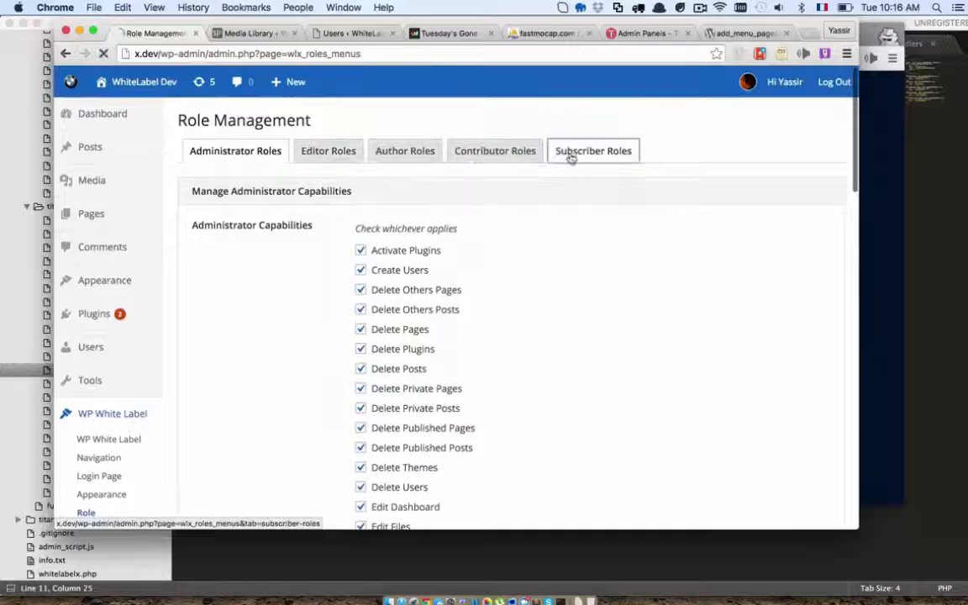
pyautogui.click(569, 158)
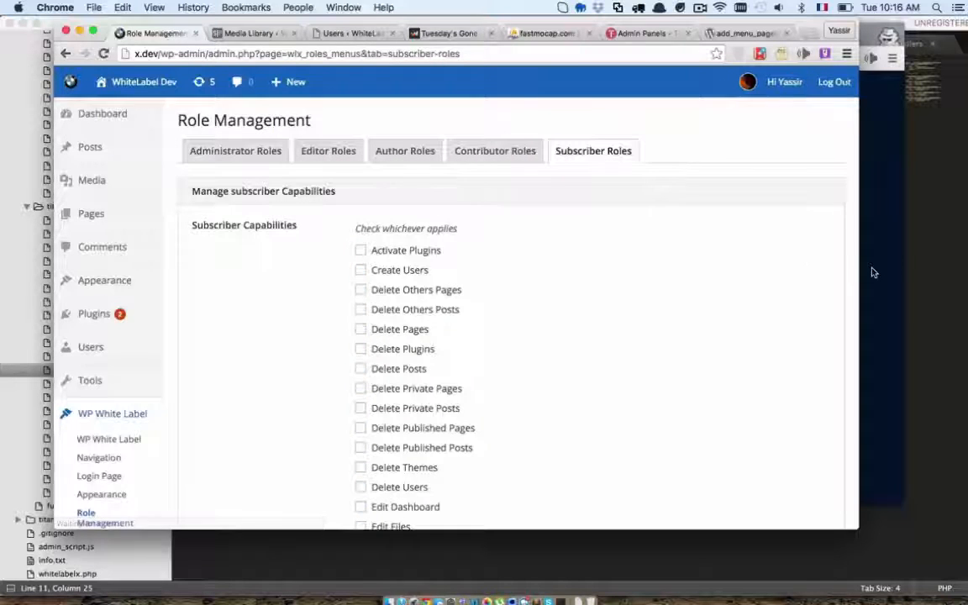
# Step: Switch to the private browser window and log in to the WhiteLabel Dev site as subscriber_demo
pyautogui.click(871, 272)
pyautogui.click(499, 302)
pyautogui.write('subscrib')
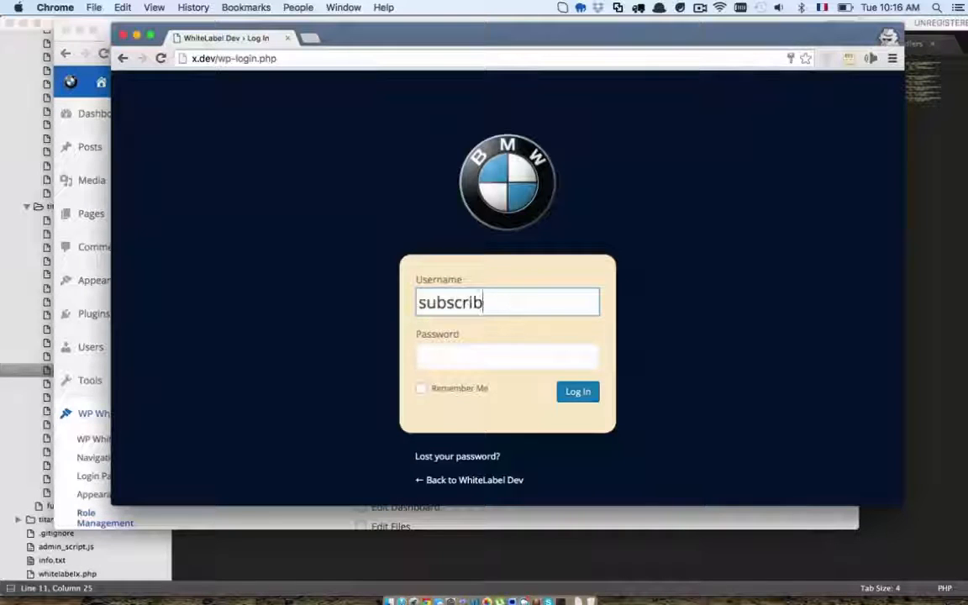
pyautogui.write('er_demo')
pyautogui.press('Tab')
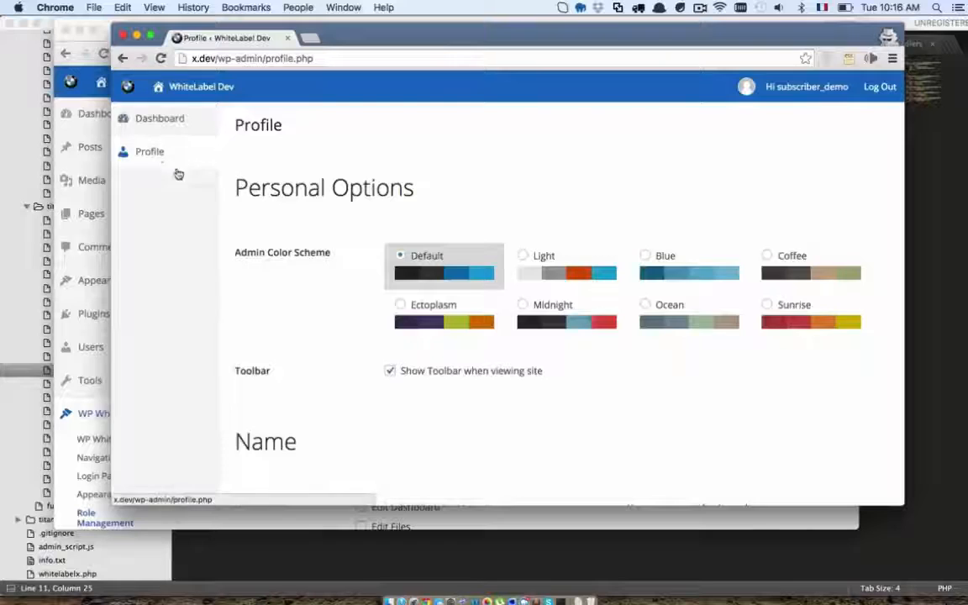
# Step: Return to the administrator's Subscriber Roles settings, find the theme-related capabilities, grant subscribers access to themes and save
pyautogui.click(94, 386)
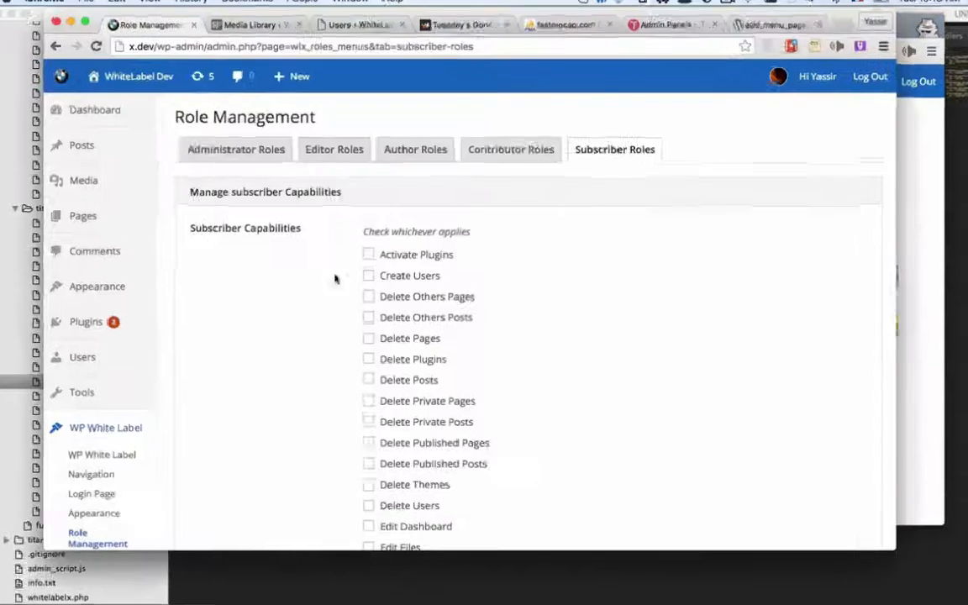
pyautogui.scroll(-5, 433, 343)
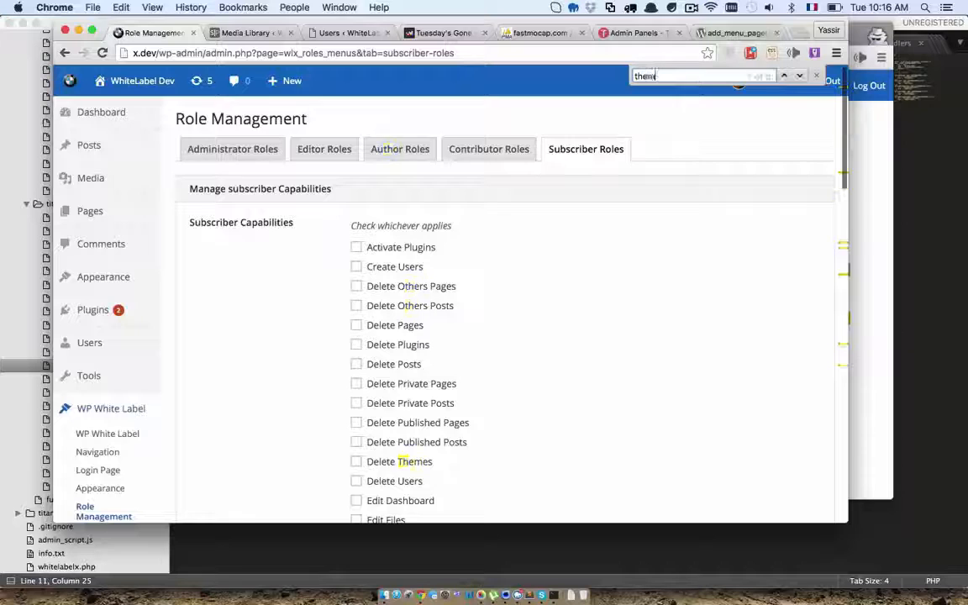
pyautogui.scroll(-15, 519, 450)
# Step: Reload the subscriber's admin in the private window and view the Appearance themes page there
pyautogui.click(878, 466)
pyautogui.press('super+r')
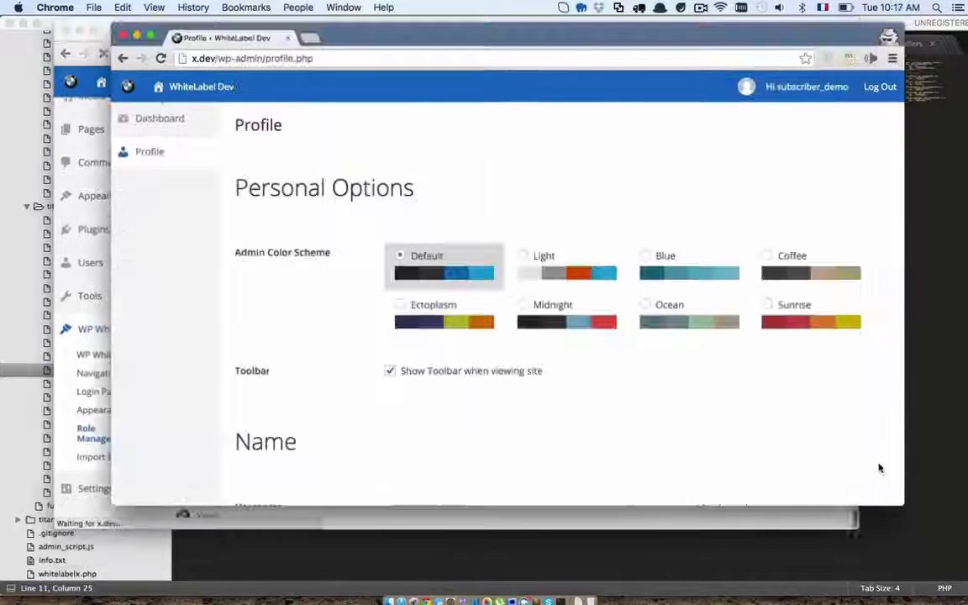
pyautogui.press('super+grave')
pyautogui.click(882, 461)
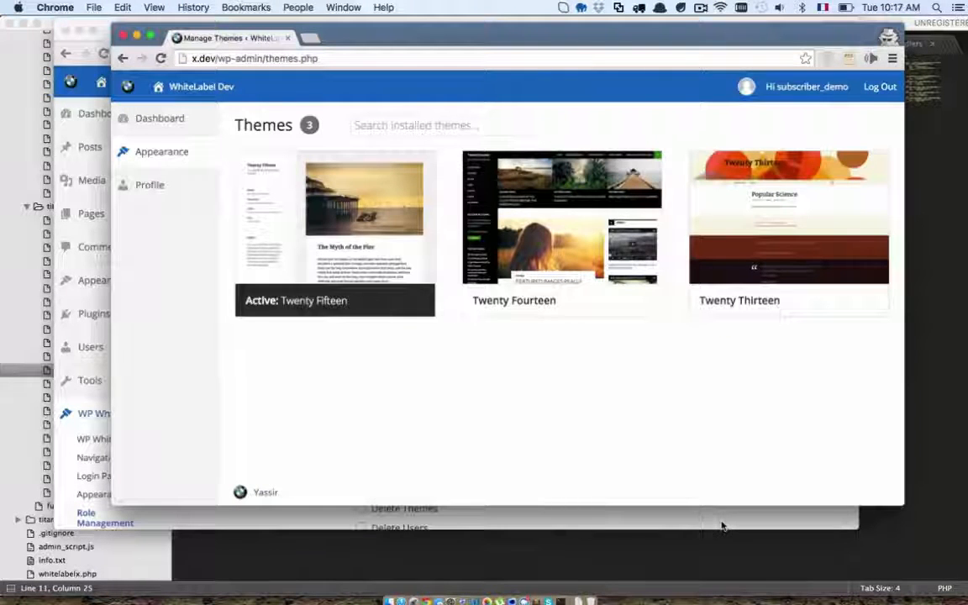
# Step: Return to the administrator's window, open the plugin's Import Export settings and download a settings backup
pyautogui.click(722, 526)
pyautogui.scroll(-10, 605, 391)
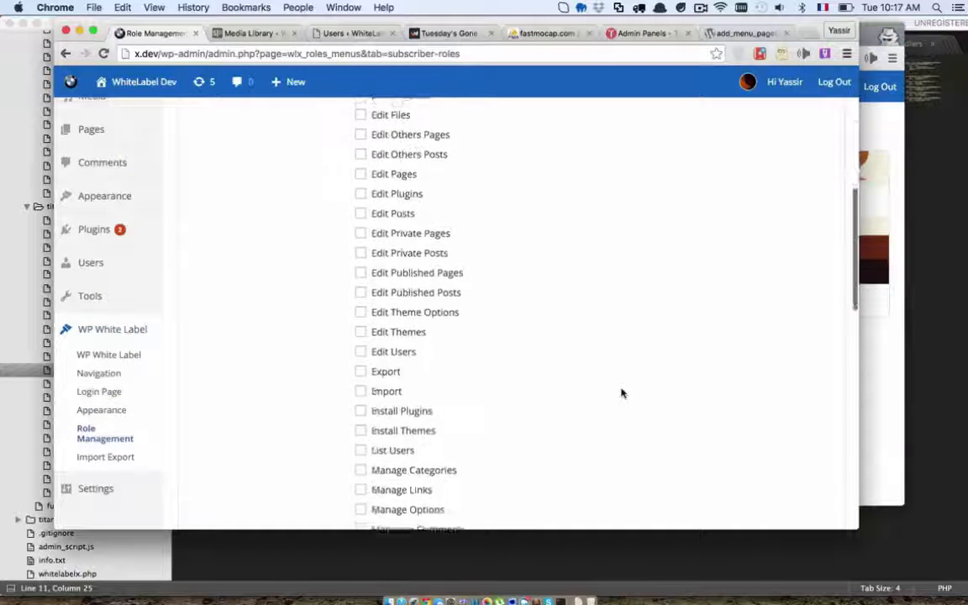
pyautogui.scroll(10, 622, 394)
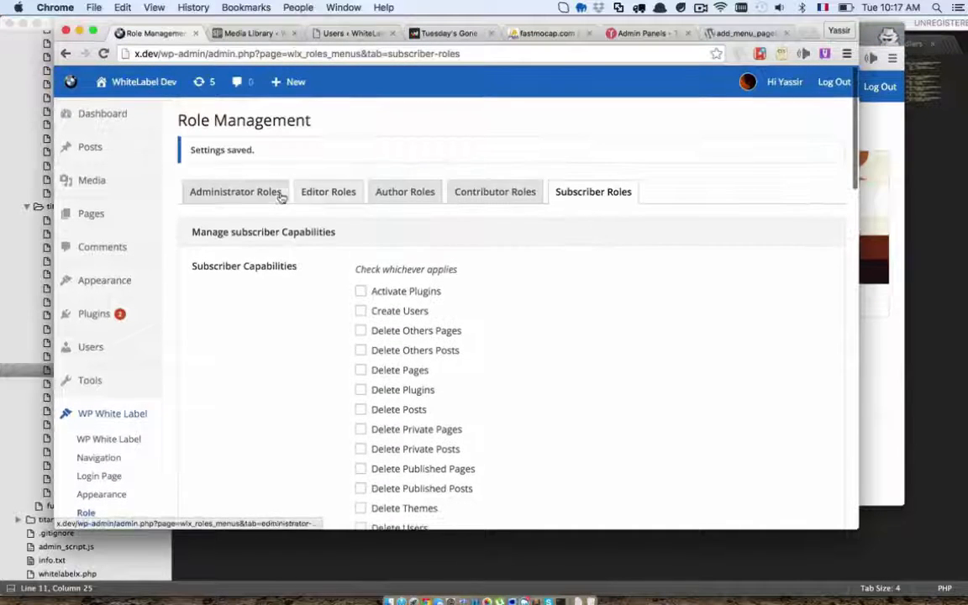
pyautogui.scroll(-3, 153, 396)
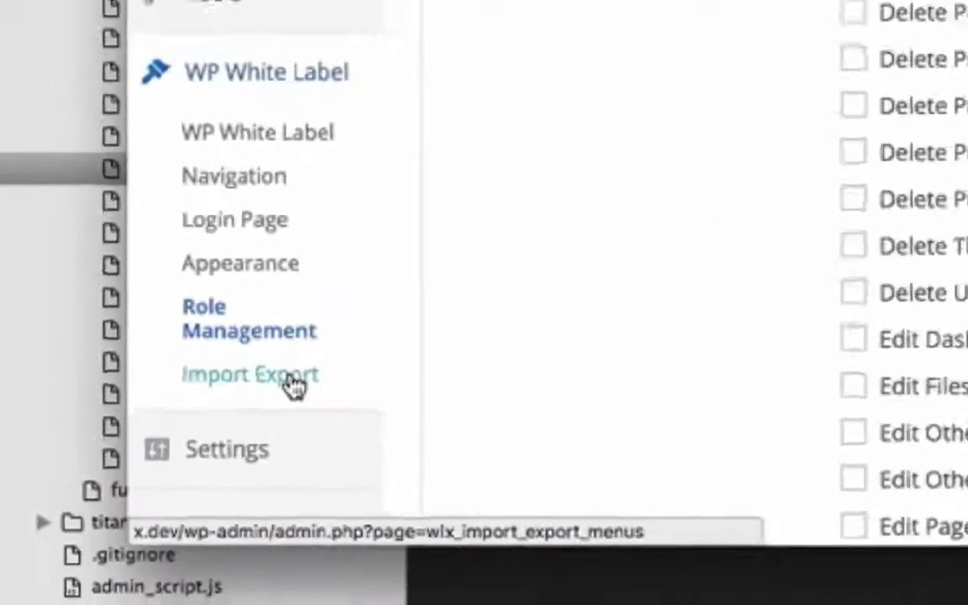
pyautogui.click(419, 326)
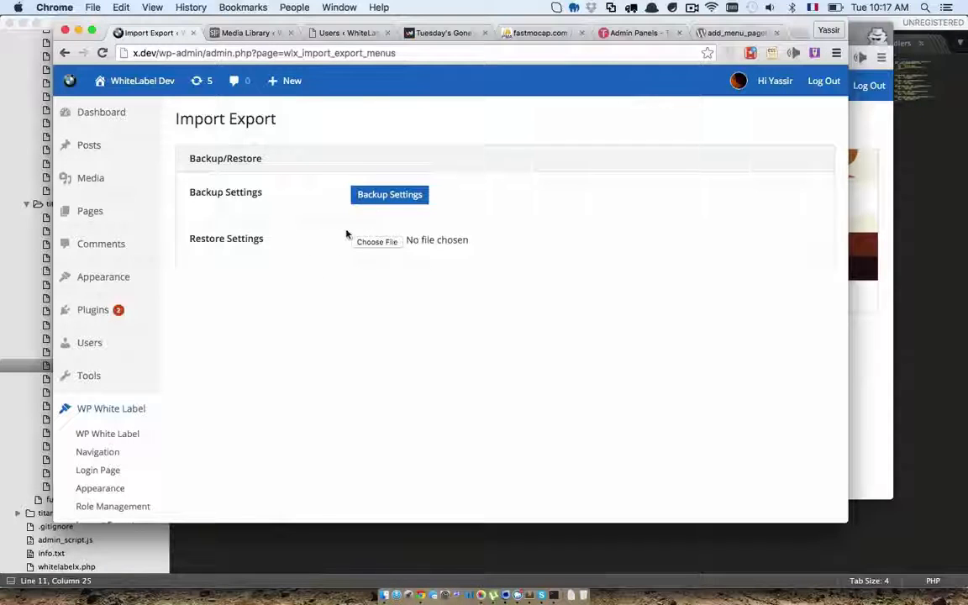
pyautogui.click(375, 205)
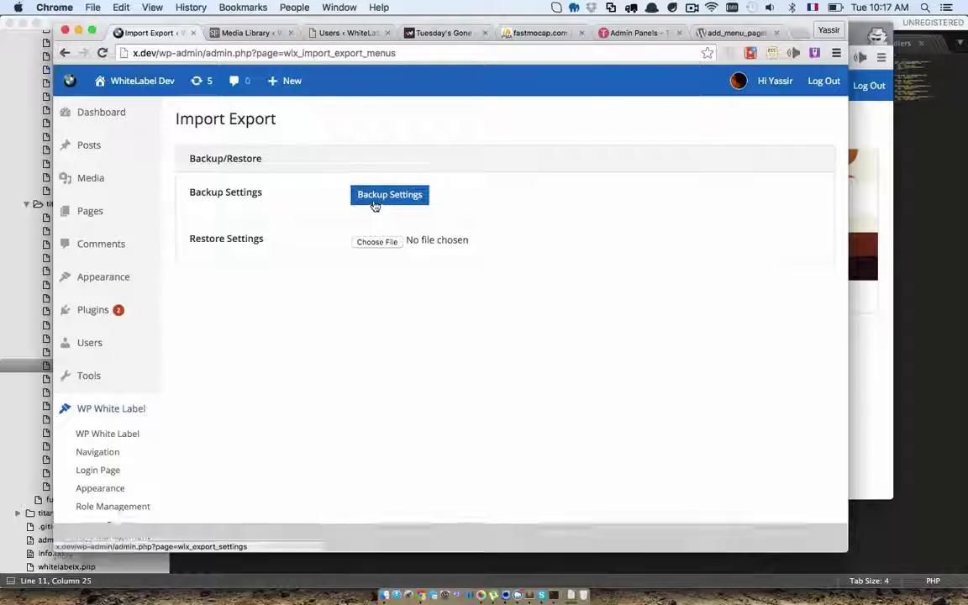
# Step: Change the Public Dashboard Panel title in the main WP White Label settings to "This is a modified setting"
pyautogui.click(125, 411)
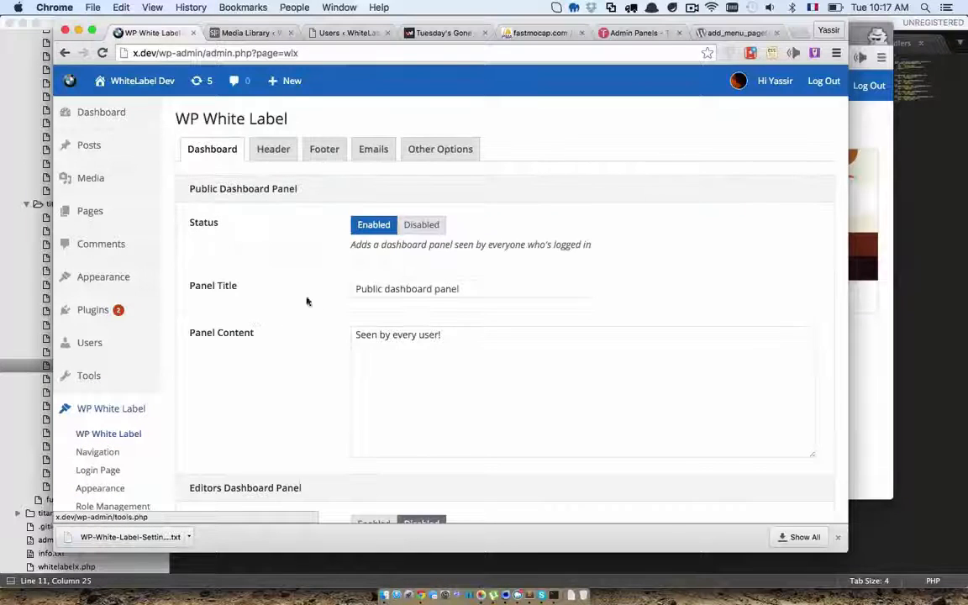
pyautogui.tripleClick(448, 291)
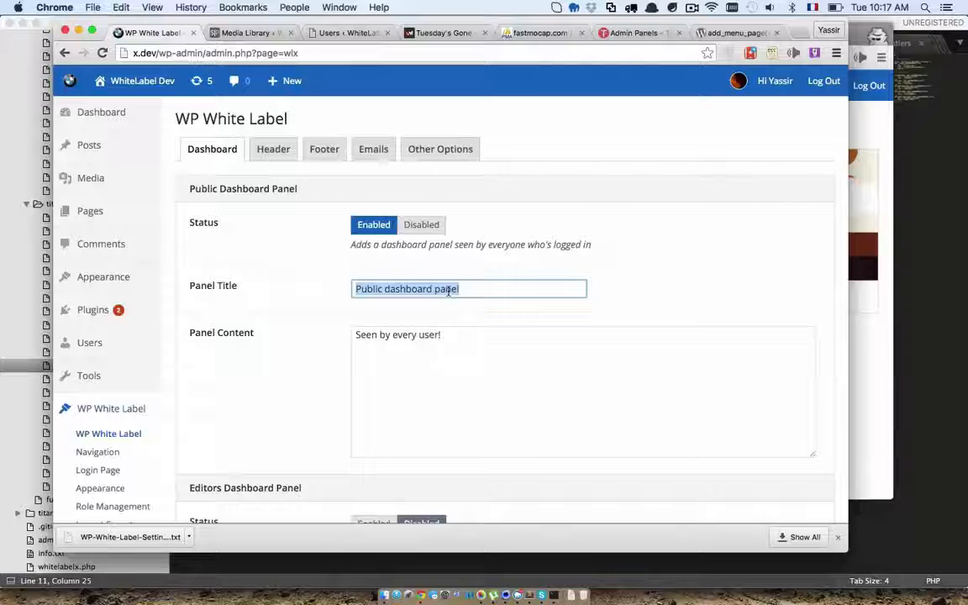
pyautogui.write('This')
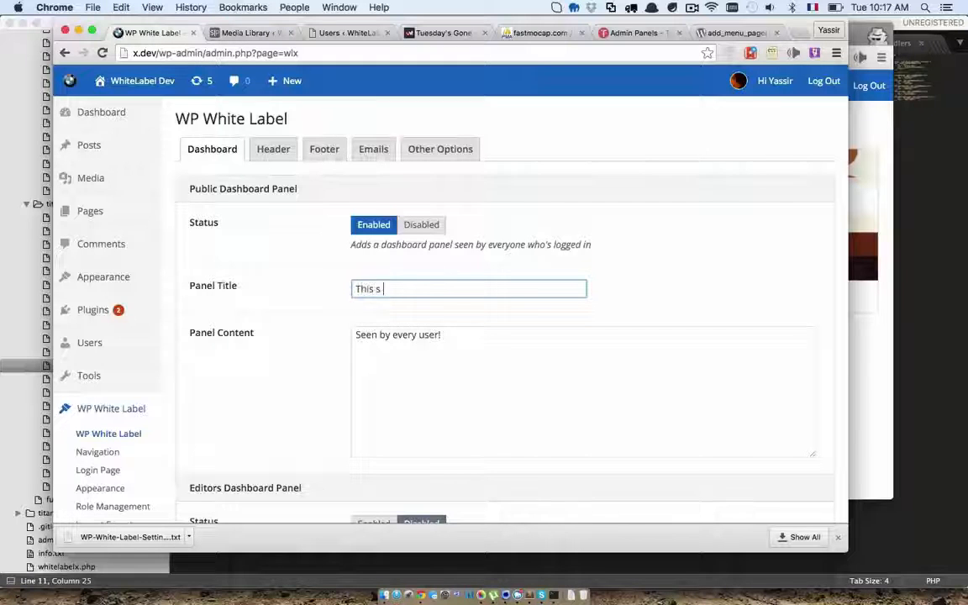
pyautogui.write(' is a modifi')
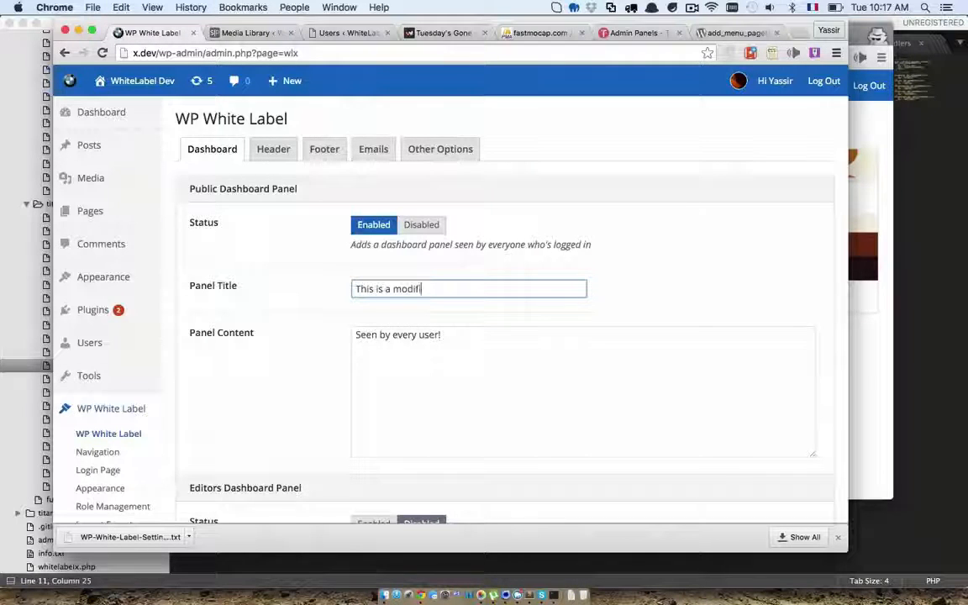
pyautogui.write('ed setting')
# Step: Replace the Public Dashboard Panel content with "changed" and save the dashboard settings
pyautogui.scroll(-2, 473, 320)
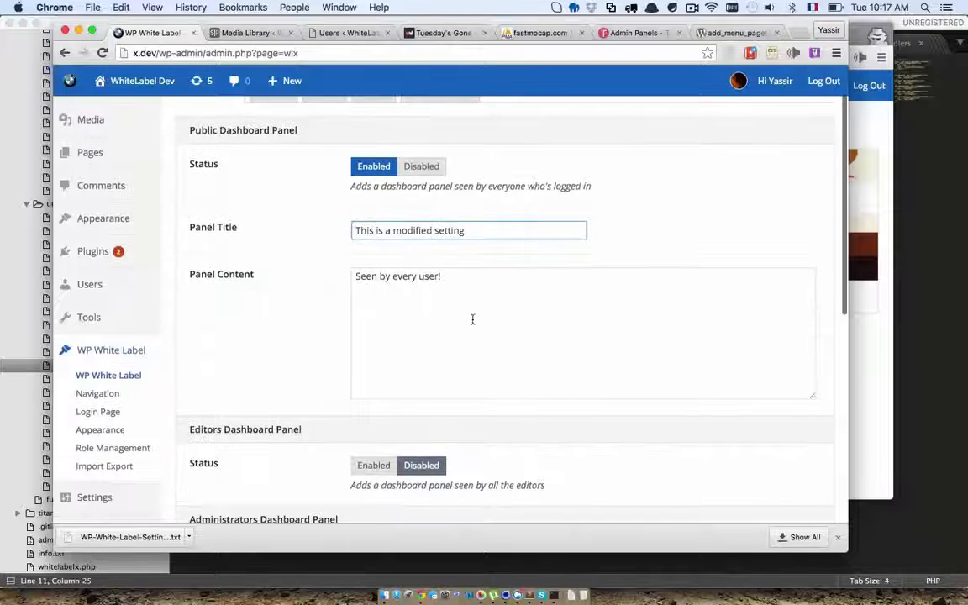
pyautogui.click(474, 372)
pyautogui.press('super+a')
pyautogui.write('changed')
pyautogui.scroll(-10, 461, 372)
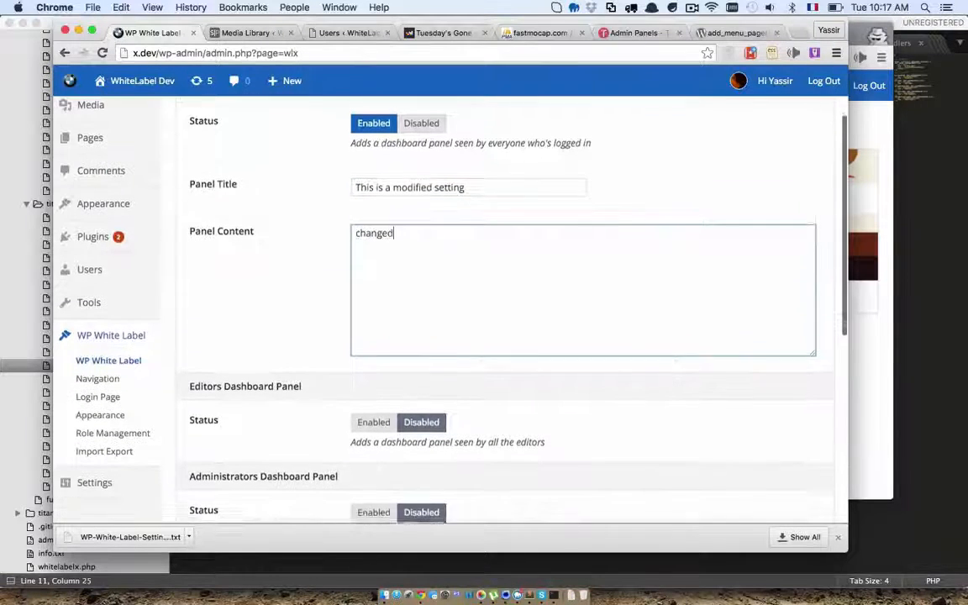
pyautogui.click(225, 450)
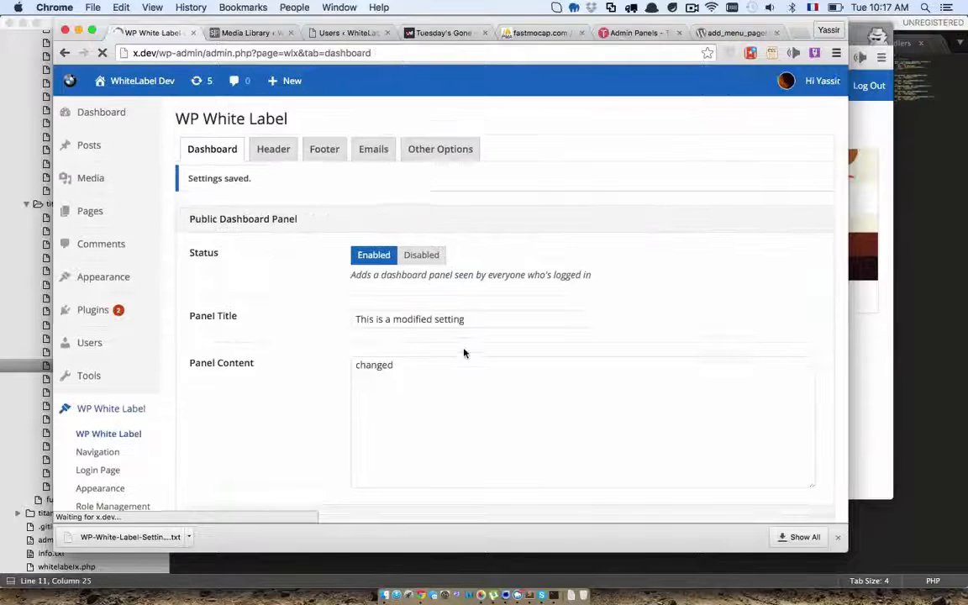
# Step: Restore the plugin settings from the downloaded WP-White-Label backup text file and check the Public Dashboard Panel title
pyautogui.scroll(-2, 321, 429)
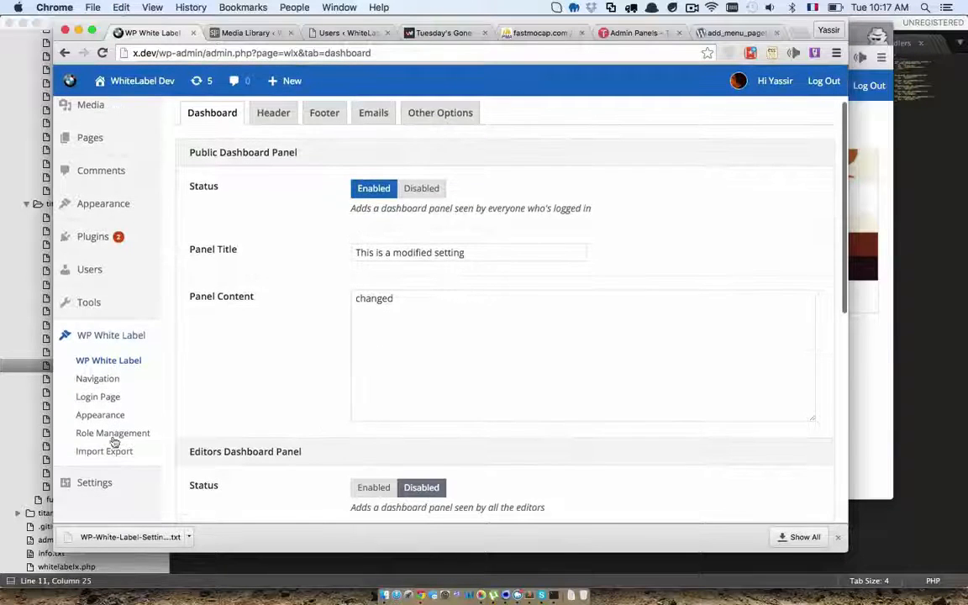
pyautogui.click(99, 454)
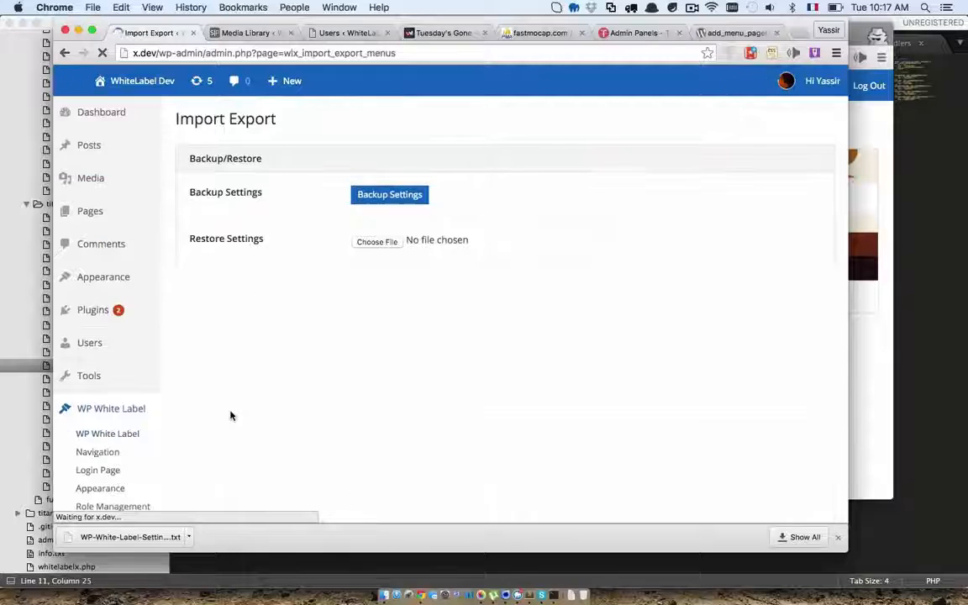
pyautogui.moveTo(147, 536); pyautogui.dragTo(376, 242)
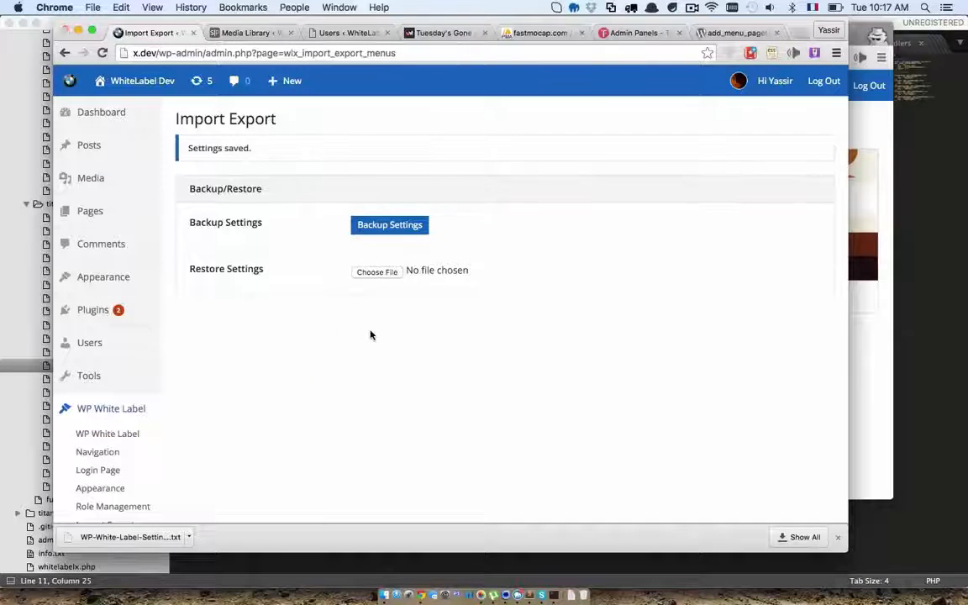
pyautogui.click(154, 409)
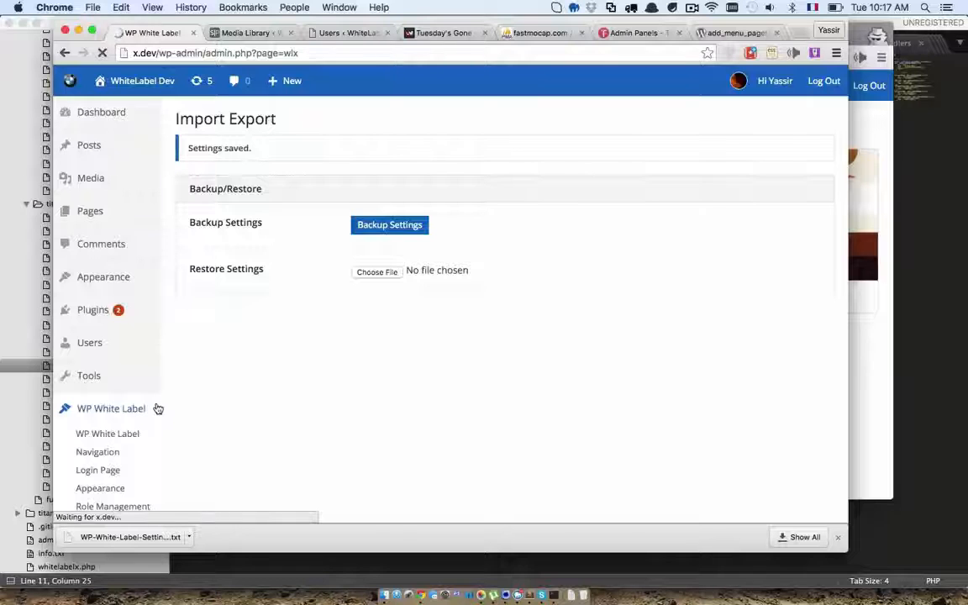
pyautogui.moveTo(390, 287); pyautogui.dragTo(334, 288)
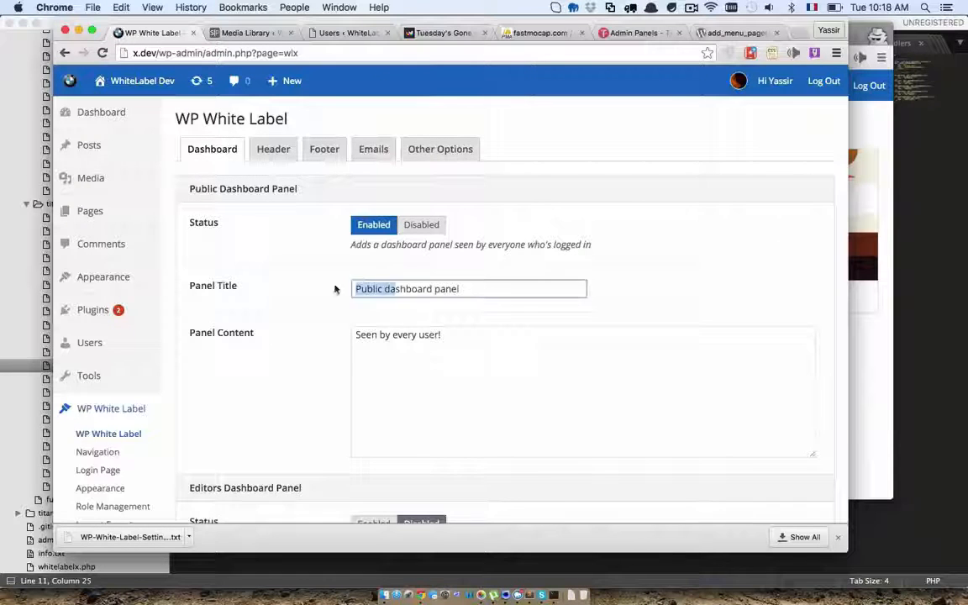